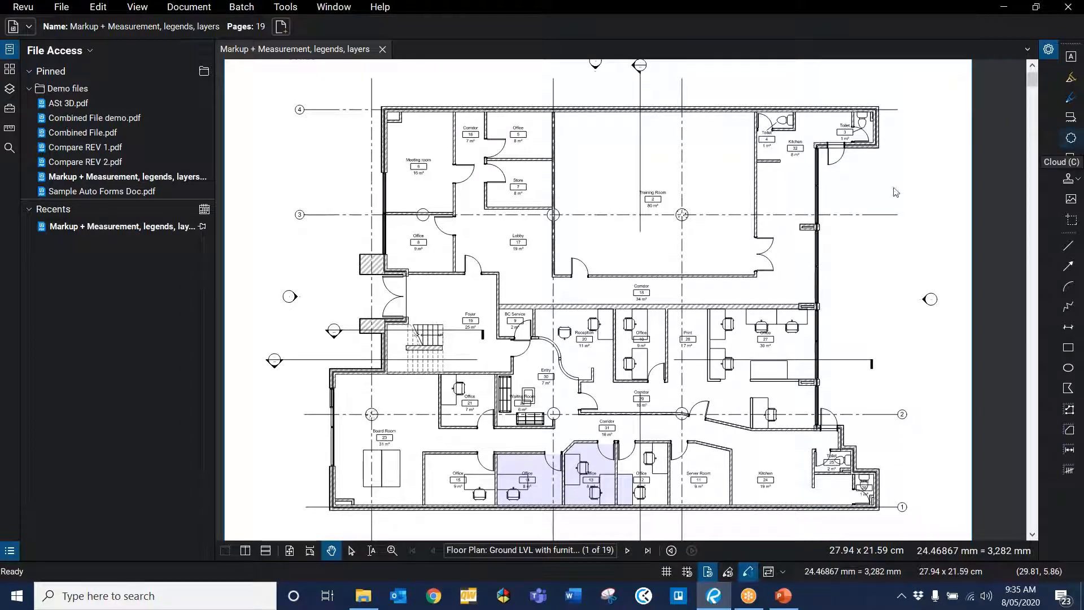
Step: Draw a rectangular cloud around the room beside the kitchen in the upper right of the floor plan
key(c)
click(717, 208)
click(825, 208)
click(825, 298)
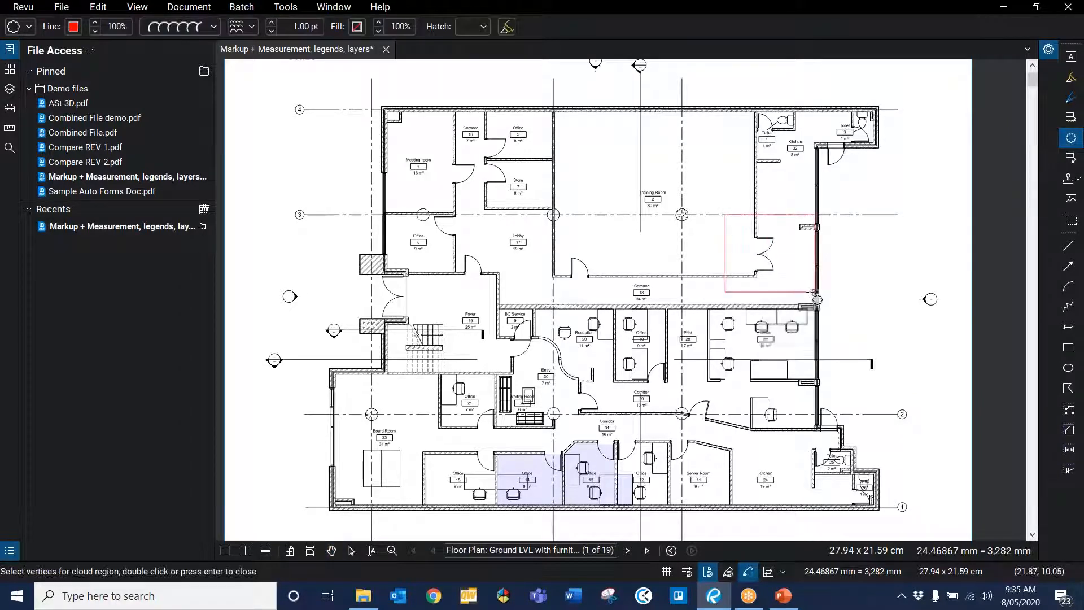
double_click(717, 299)
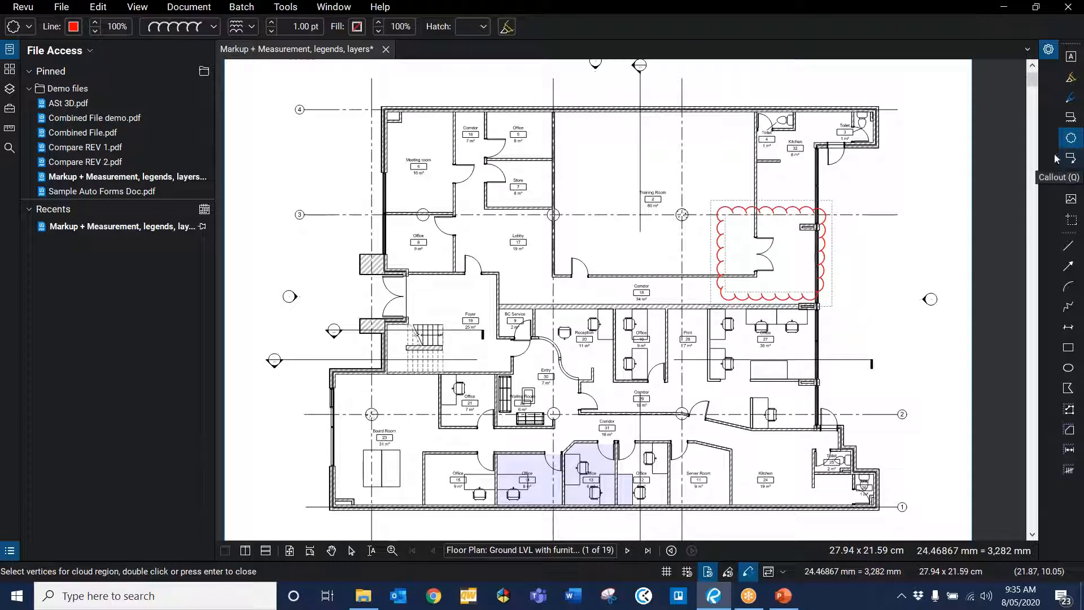
Step: Add a callout reading "For review" with its arrow pointing into that cloud, and nudge the text into place
key(q)
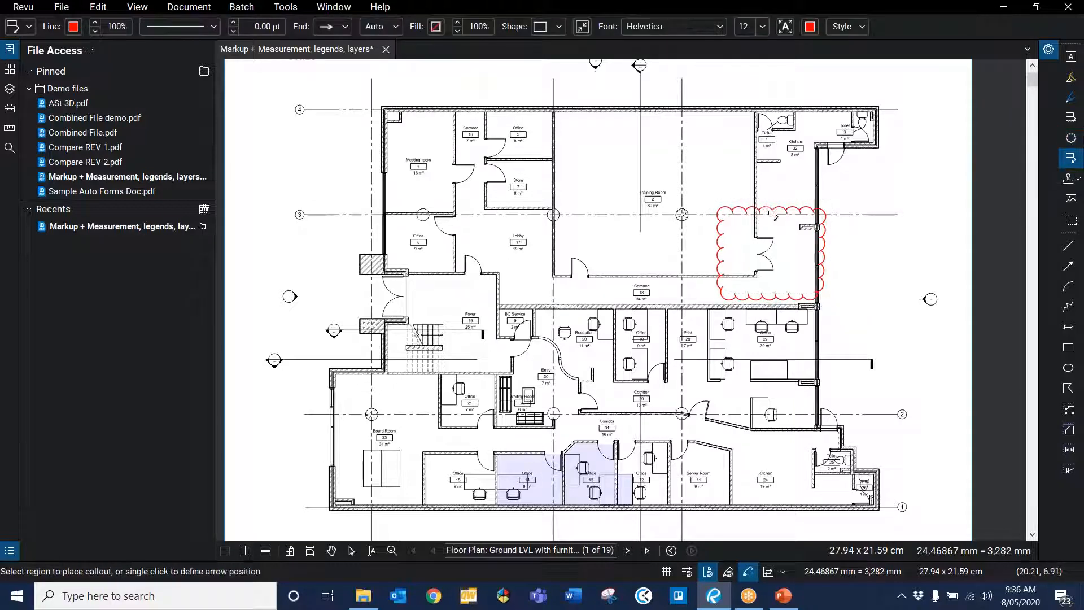
click(767, 209)
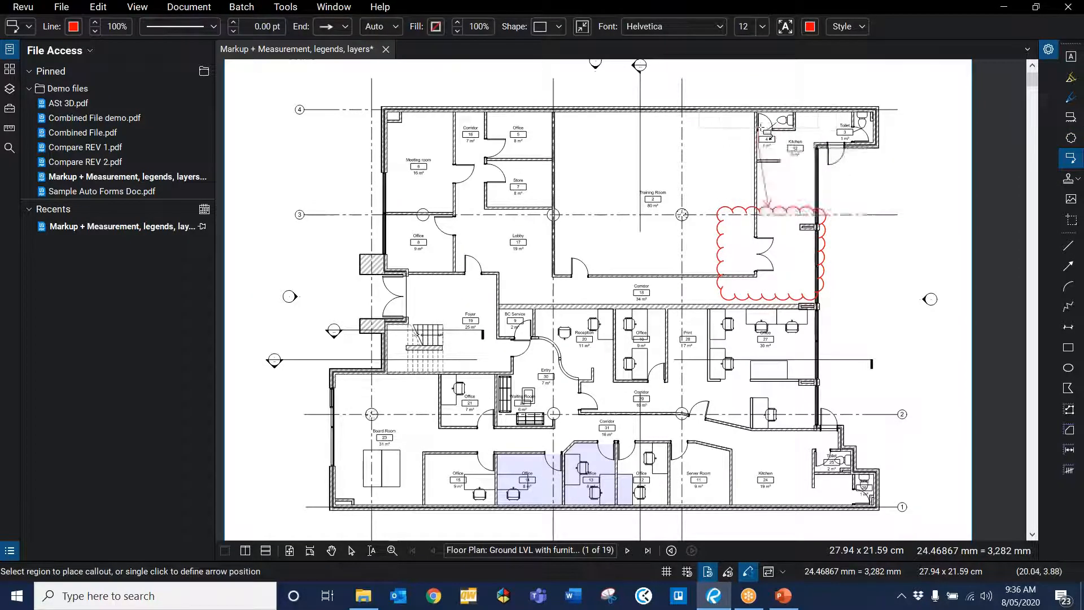
click(756, 131)
text(For re)
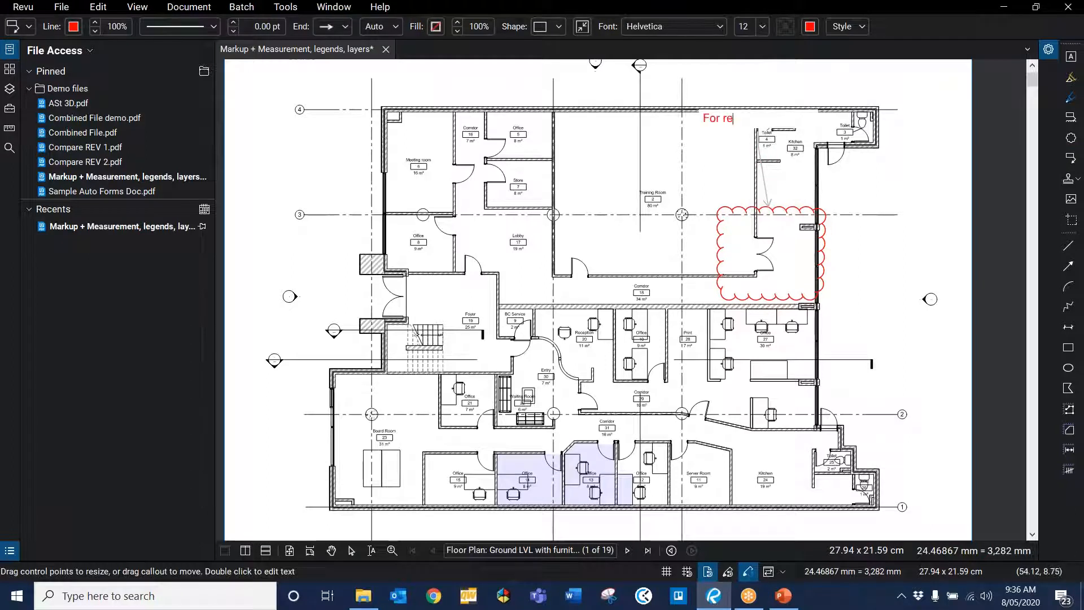
text(view)
key(Escape)
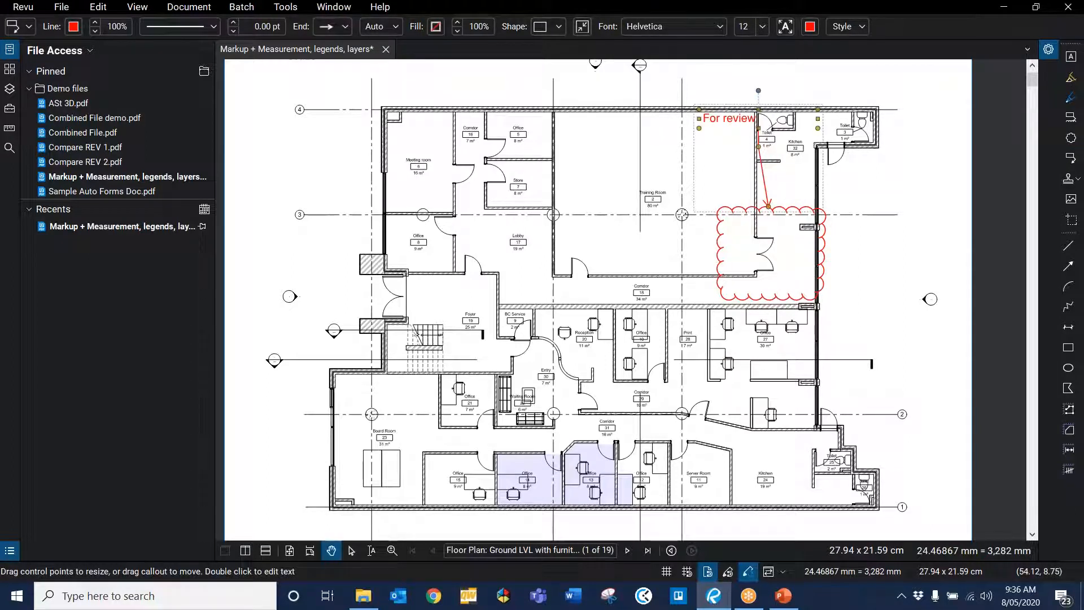
drag(739, 128, 734, 141)
click(862, 200)
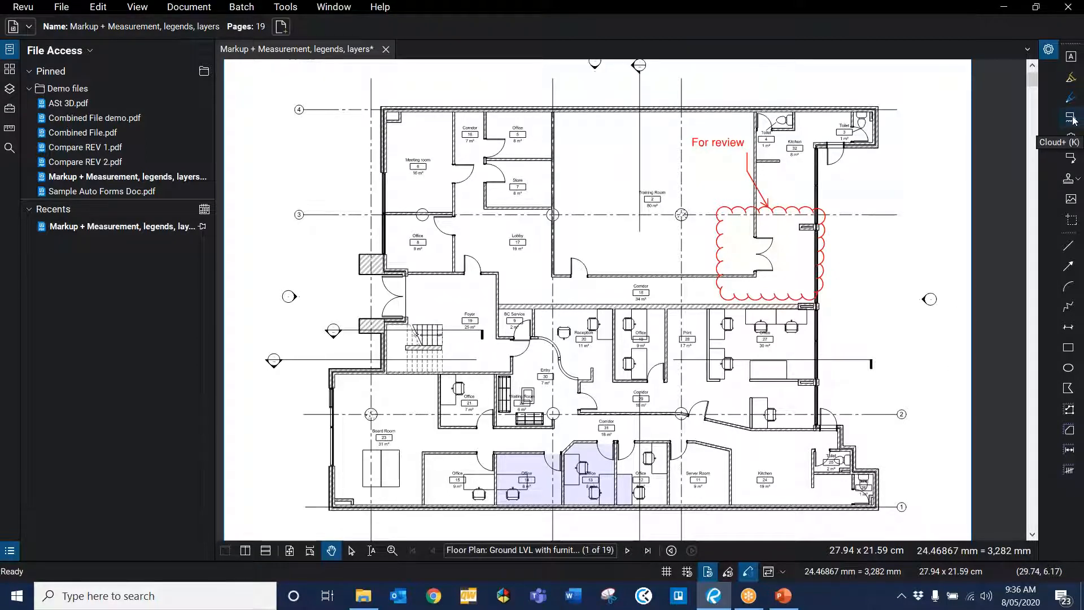
Step: Draw a Cloud+ markup around the lobby and training room wall and label it "Review this wall"
key(k)
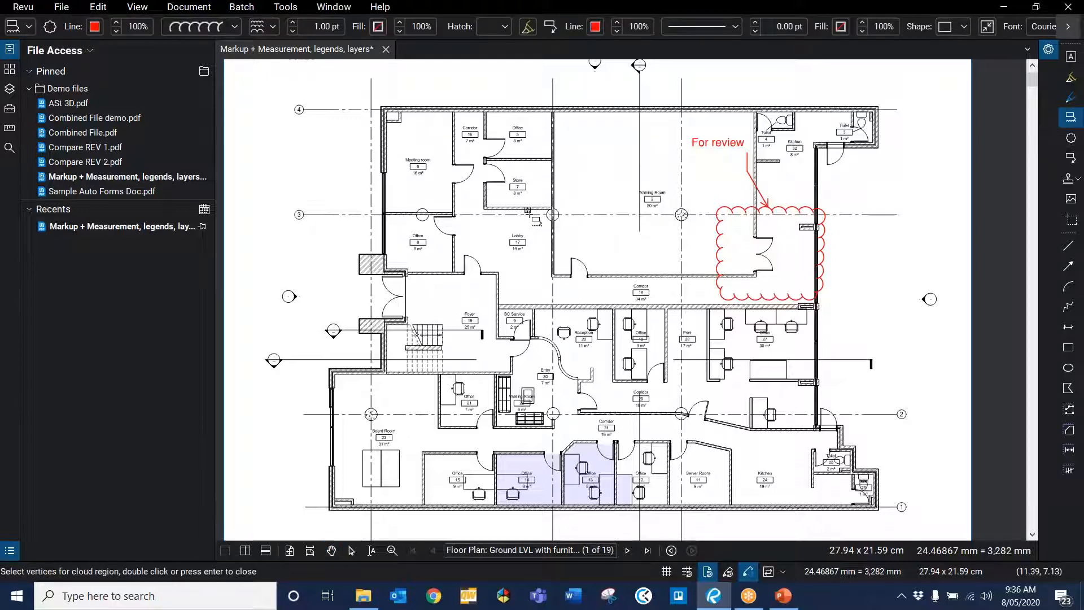
drag(526, 210, 618, 303)
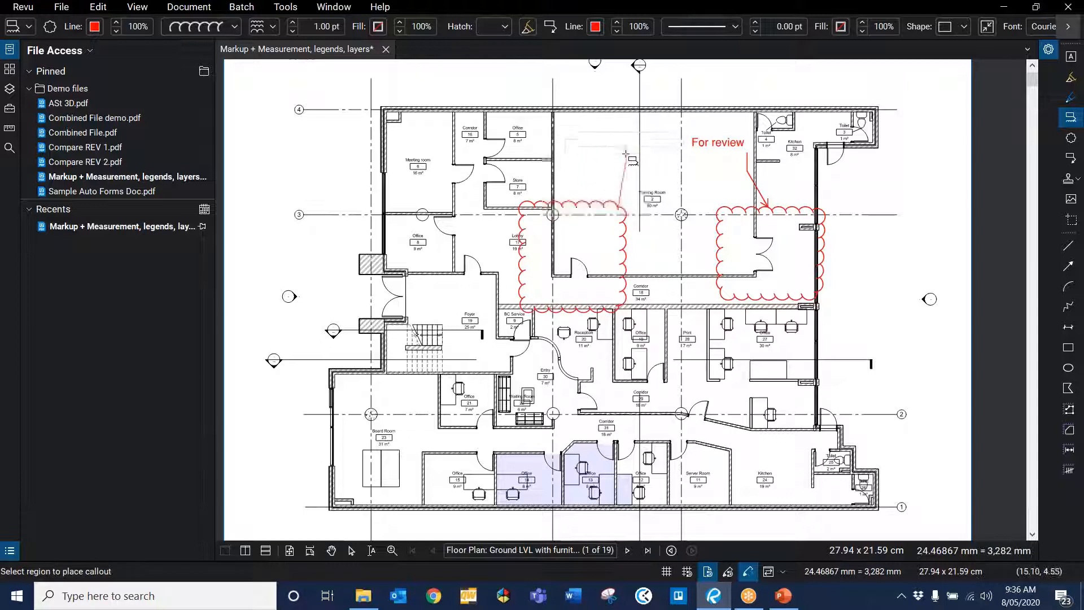
click(847, 107)
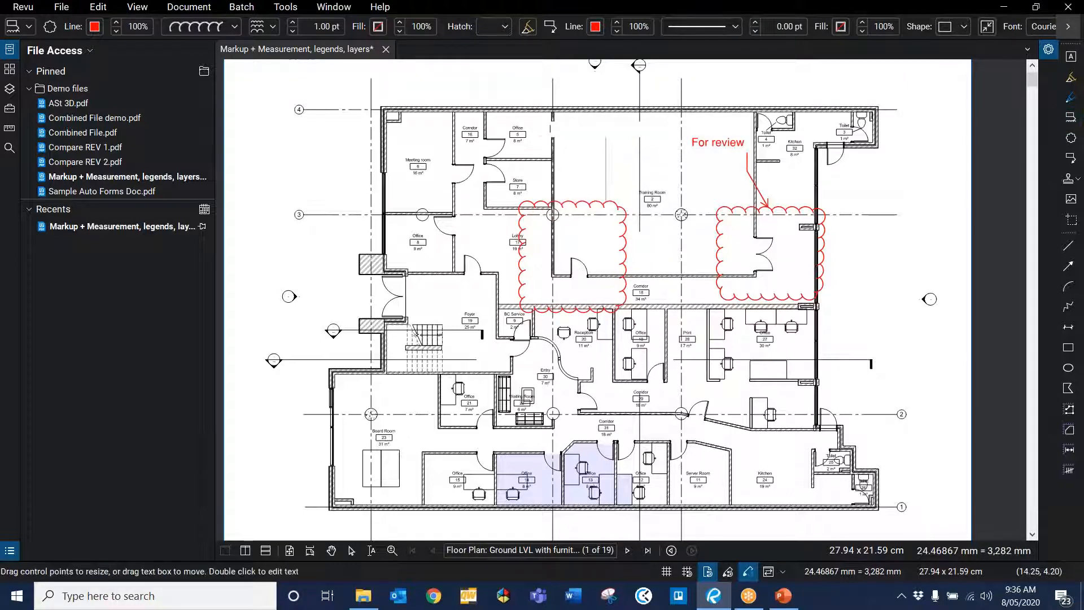
text(Review this wall)
key(BackSpace)
key(BackSpace)
text(l)
key(Escape)
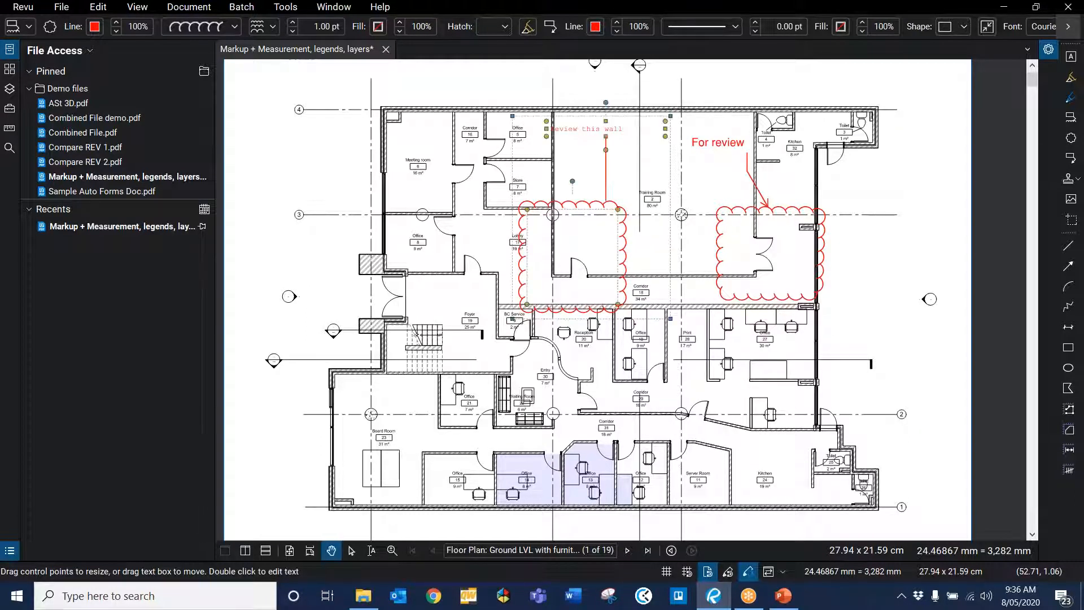
Step: Move the "Review this wall" label down closer to its cloud
drag(588, 130, 588, 170)
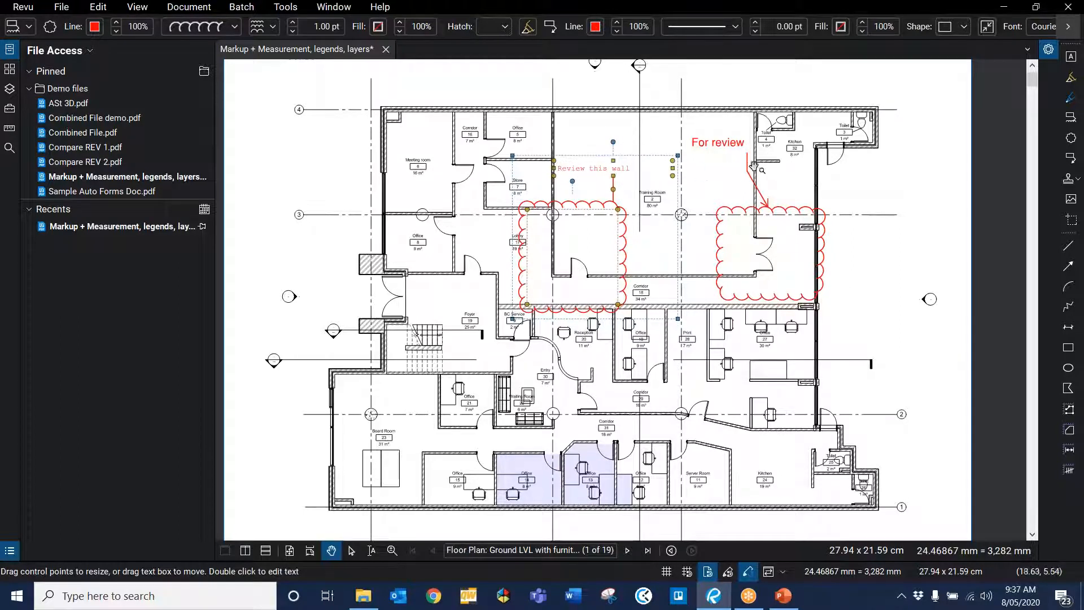
click(737, 145)
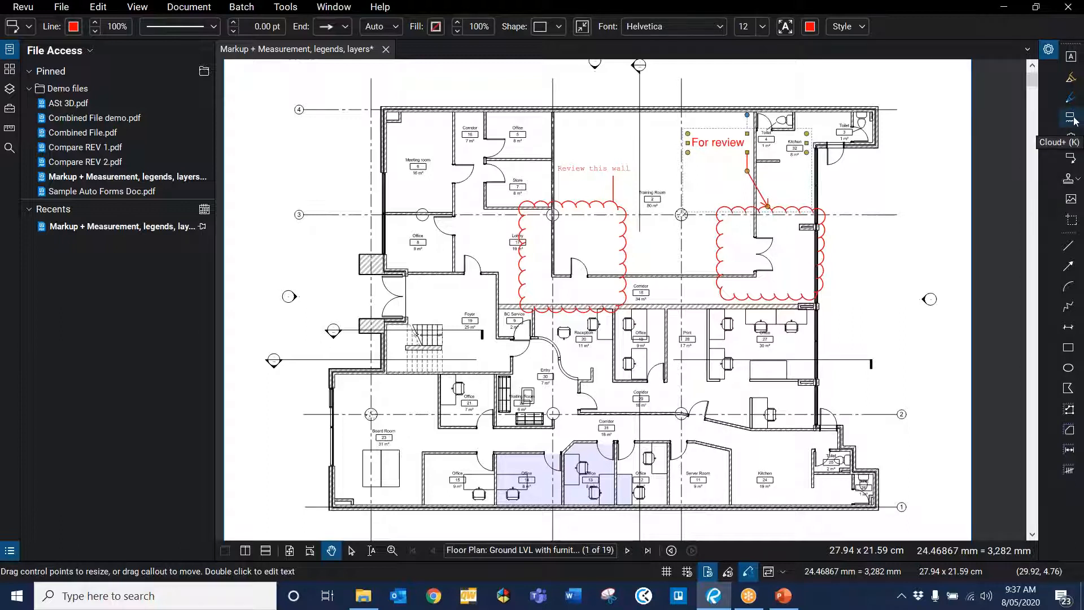
click(885, 182)
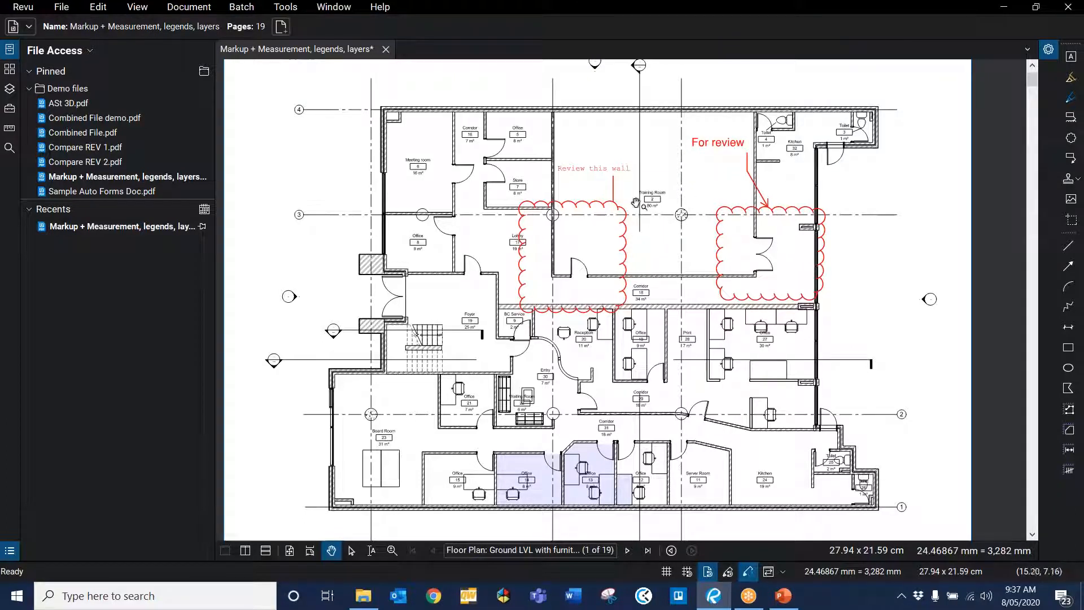
click(613, 204)
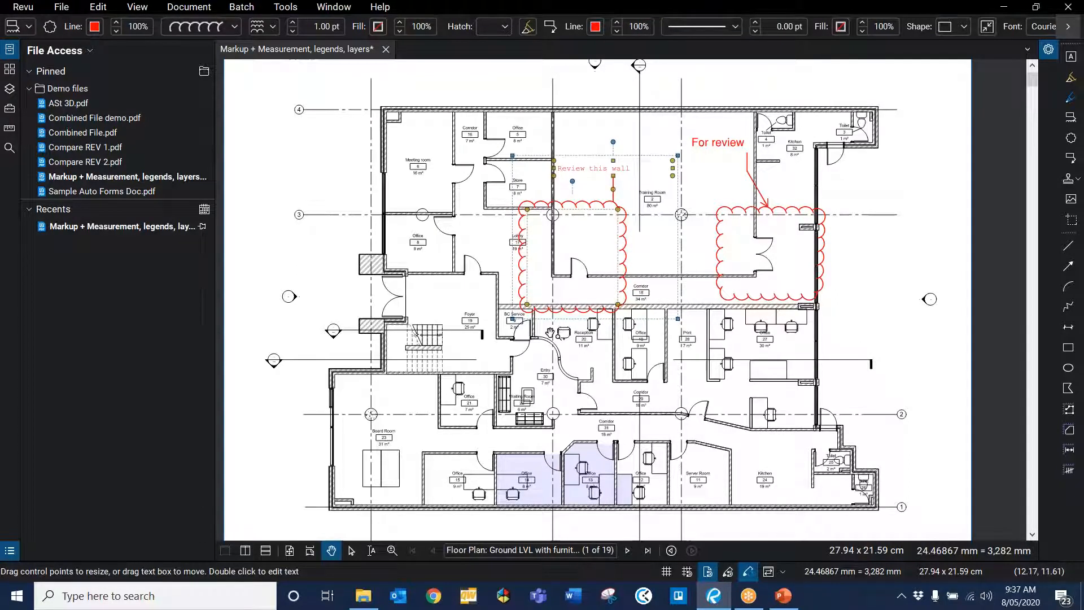
click(705, 287)
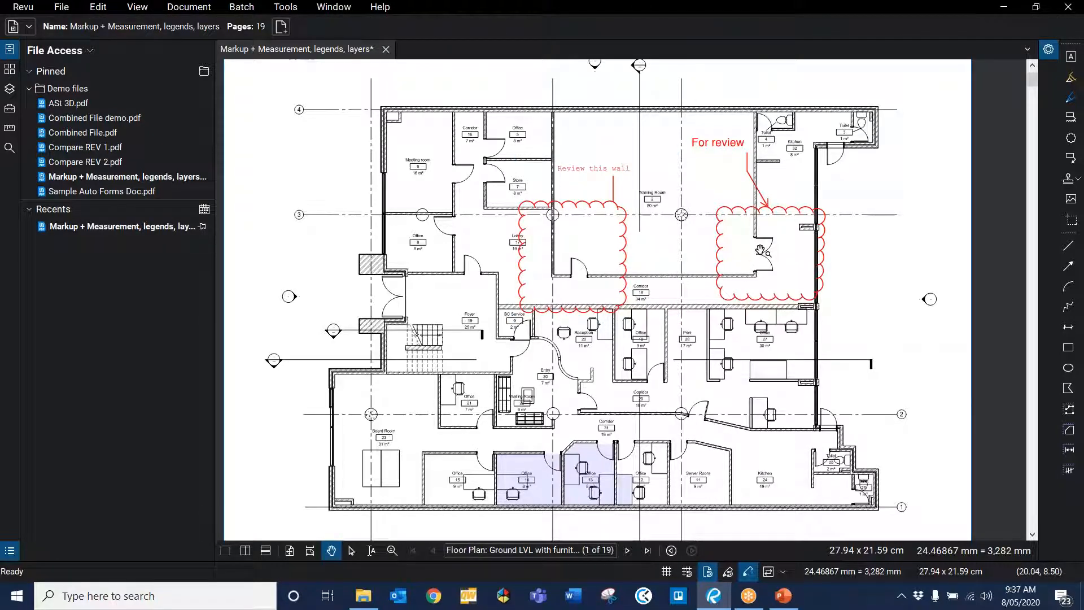
Step: Insert the image "Cracked wall image 1" from file, placing it above the plan's top-left rooms
scroll(760, 249, down, 1)
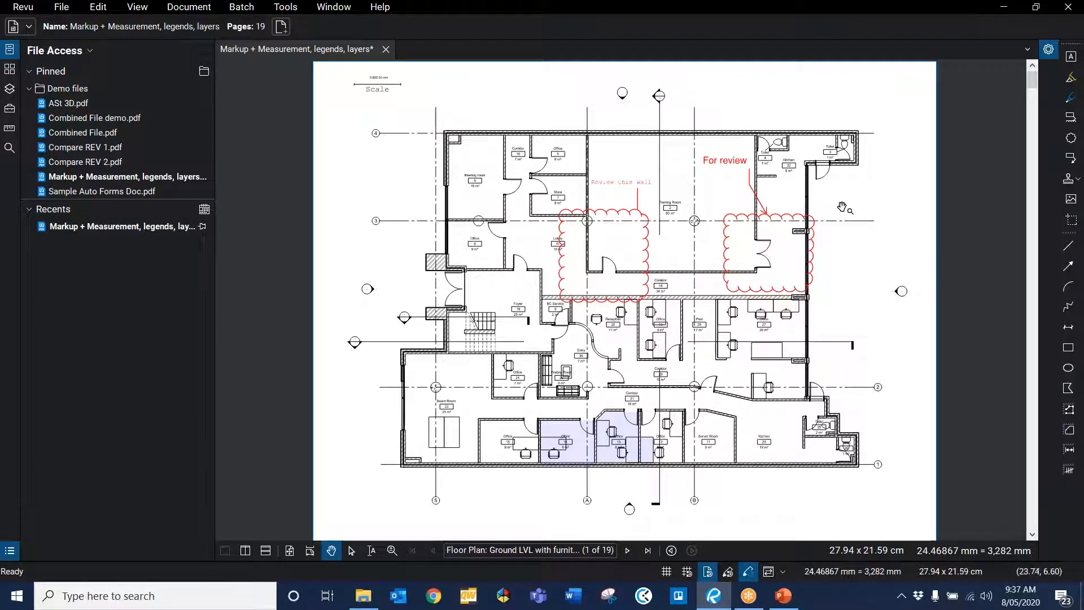
scroll(841, 188, up, 2)
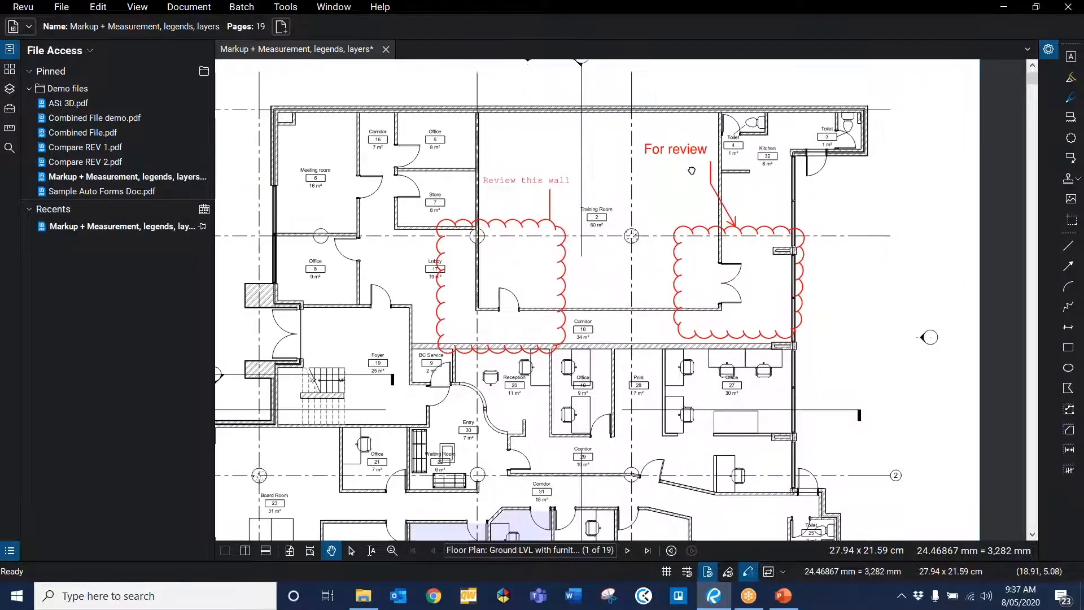
drag(691, 169, 870, 311)
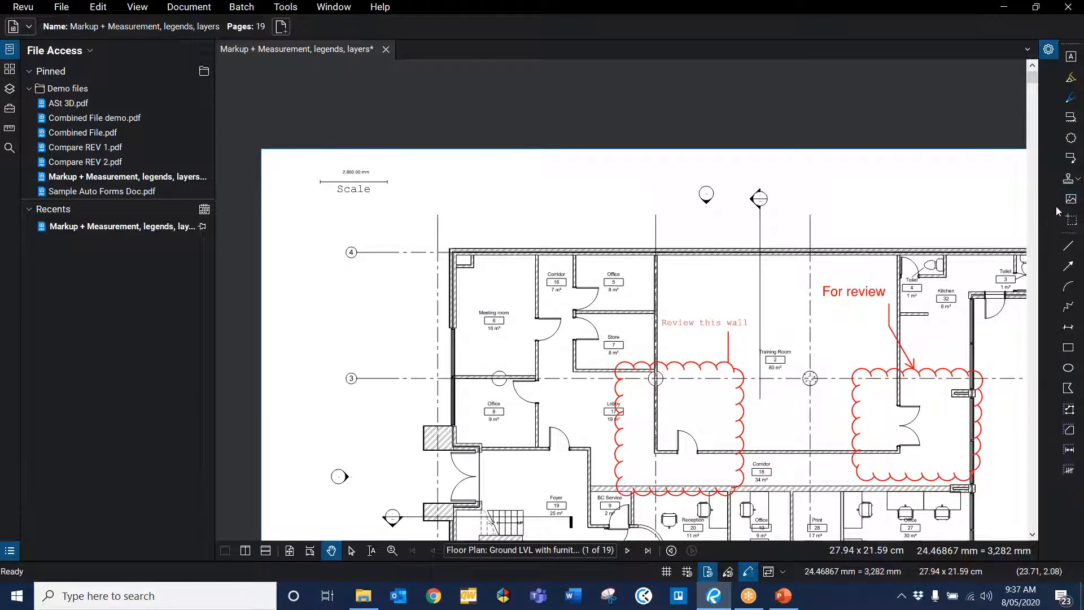
click(273, 7)
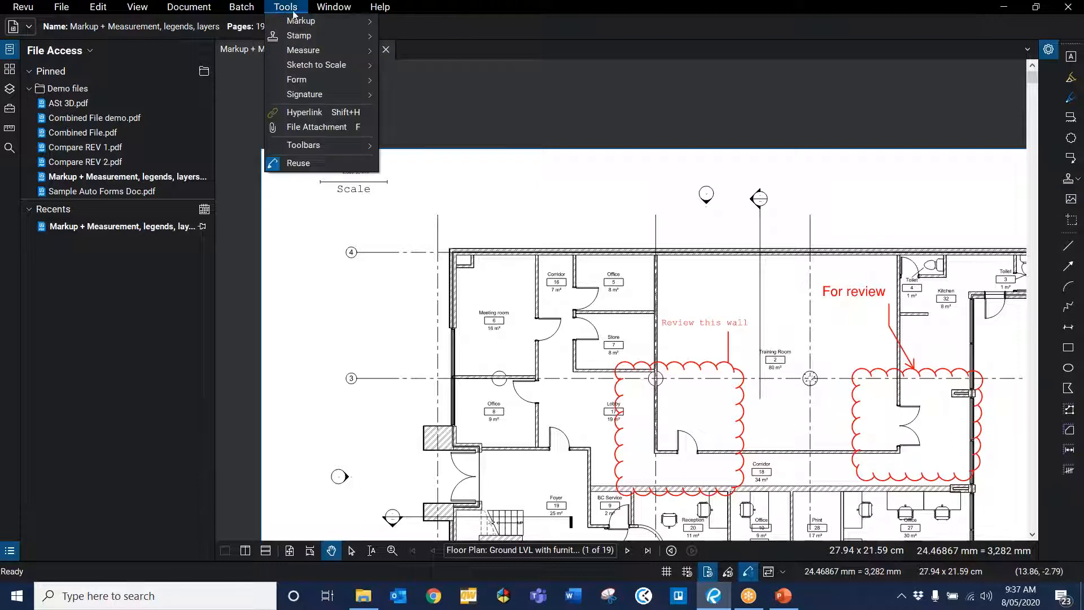
mouse_move(314, 21)
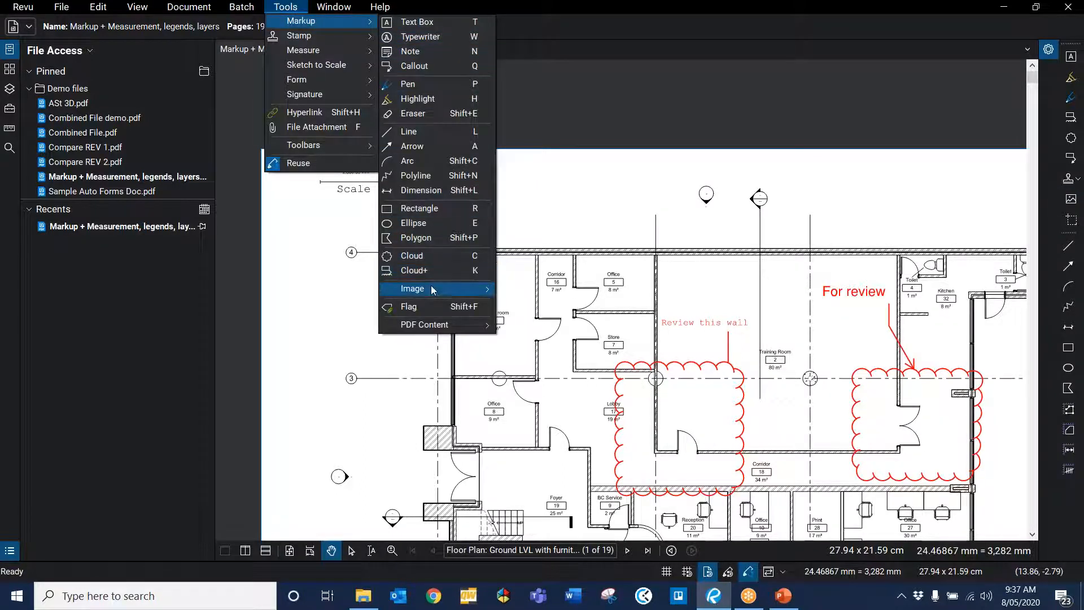
mouse_move(435, 287)
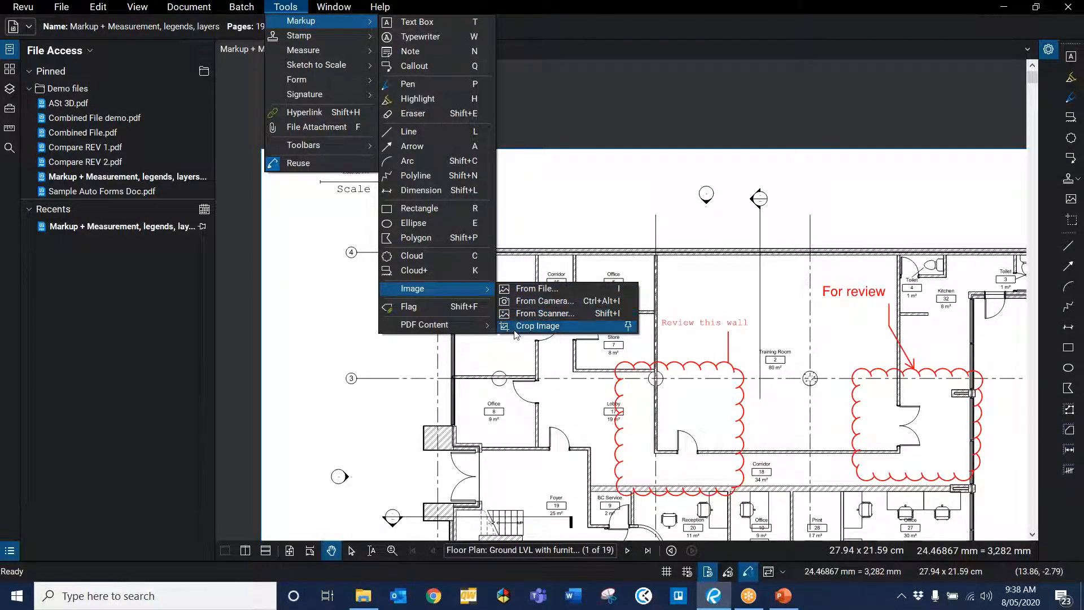
click(563, 290)
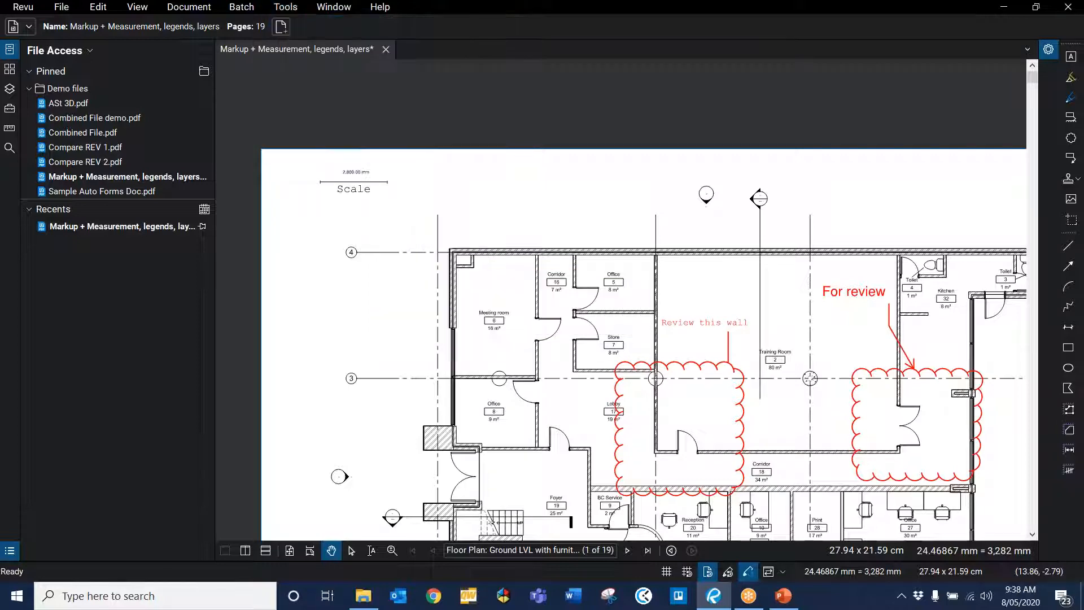
click(324, 114)
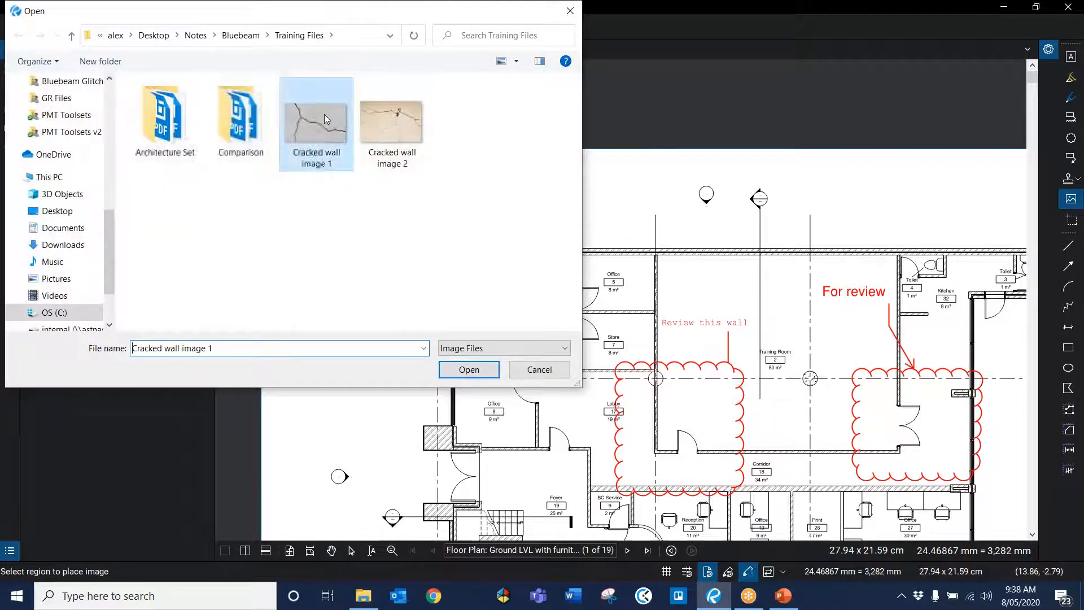
click(469, 370)
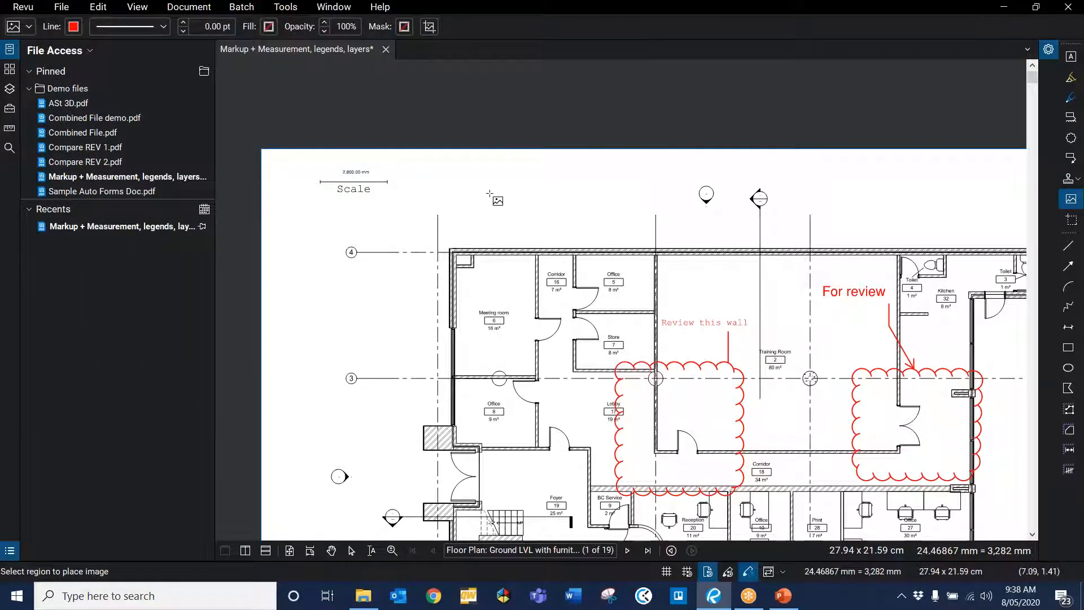
drag(489, 193, 639, 241)
key(Escape)
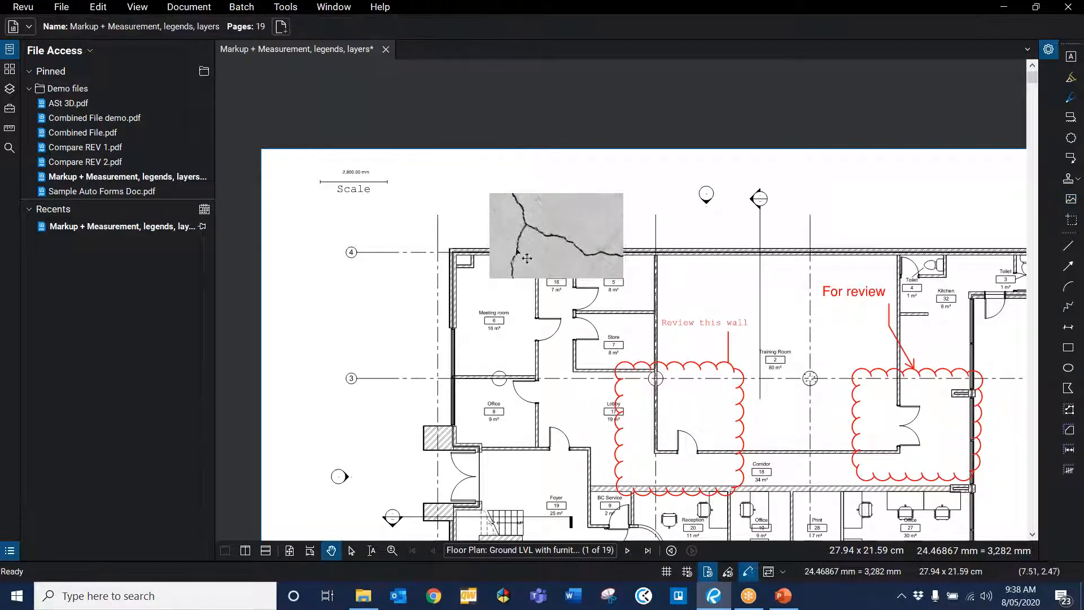
Step: Shrink the cracked-wall image and fit it inside the "Review this wall" cloud
click(560, 252)
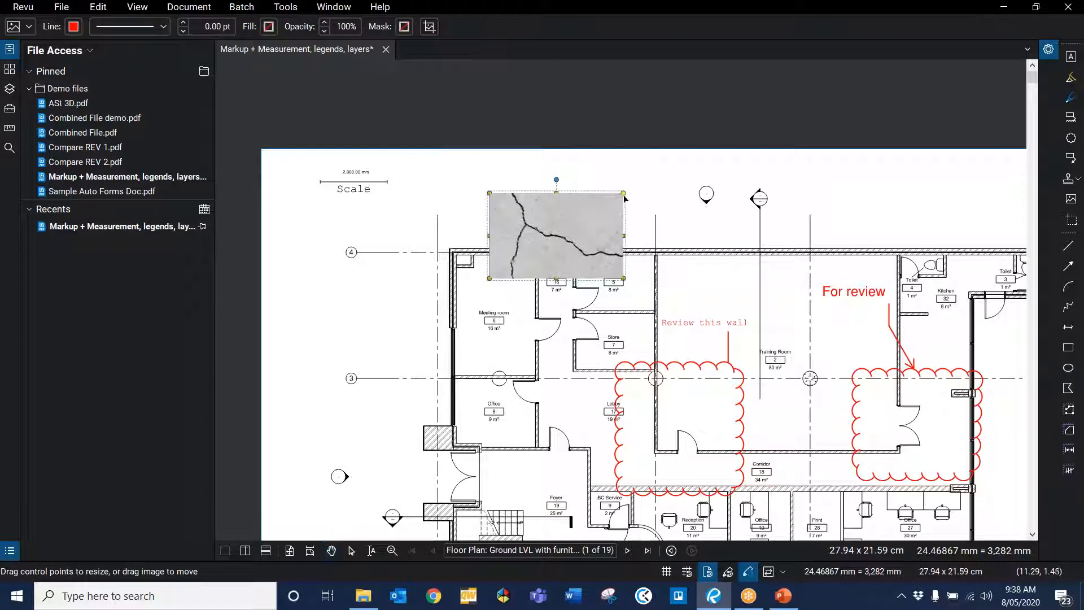
drag(624, 193, 673, 424)
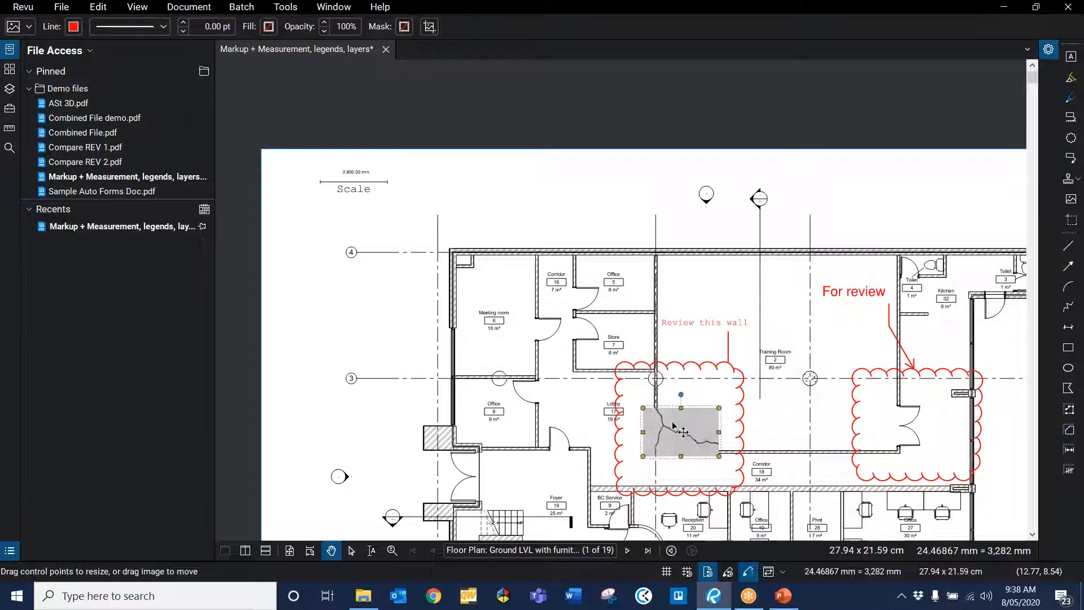
Step: Open the cracked-wall image's comment popup and close it again
scroll(596, 311, up, 3)
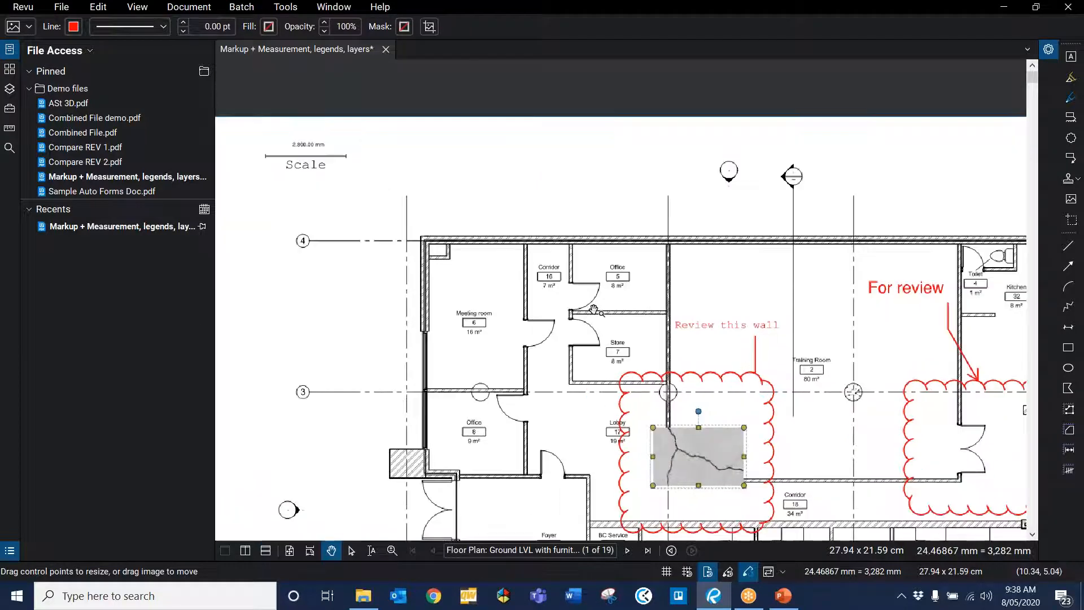
scroll(432, 282, down, 4)
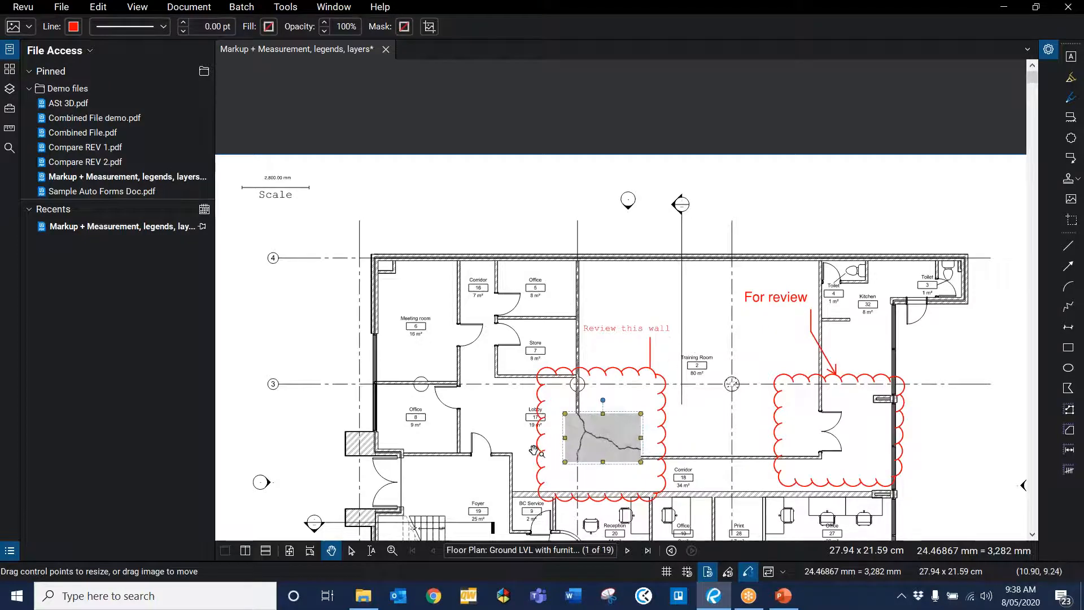
scroll(527, 447, down, 4)
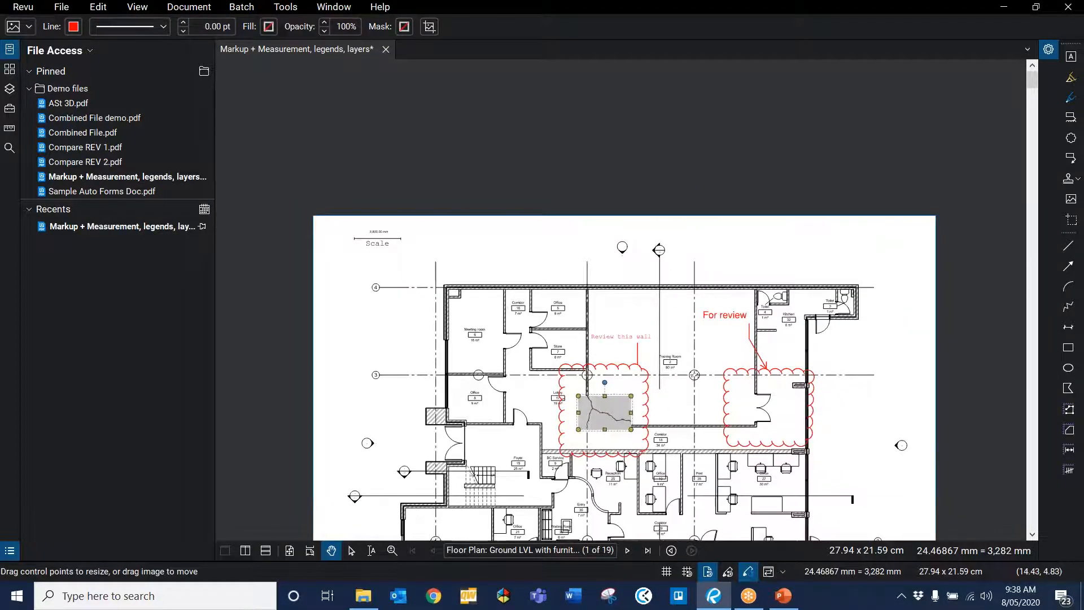
drag(630, 340, 617, 273)
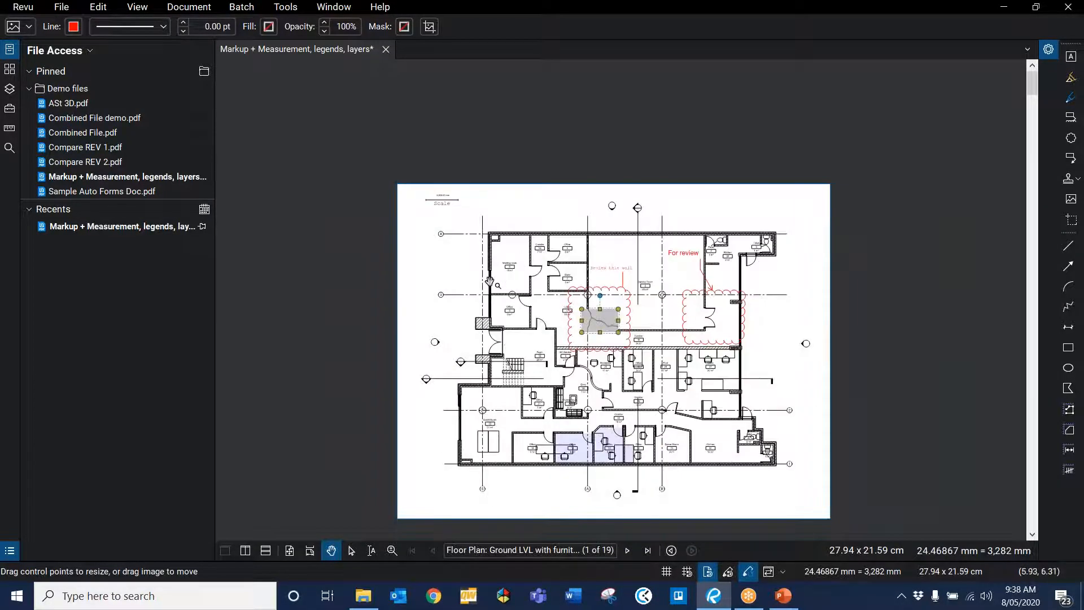
scroll(545, 293, up, 3)
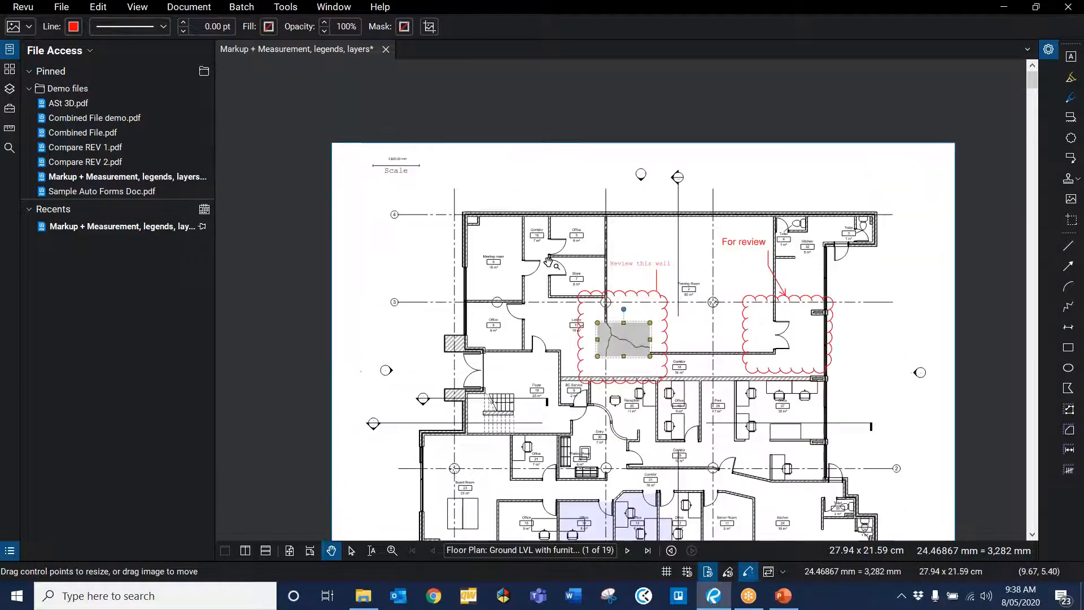
double_click(637, 361)
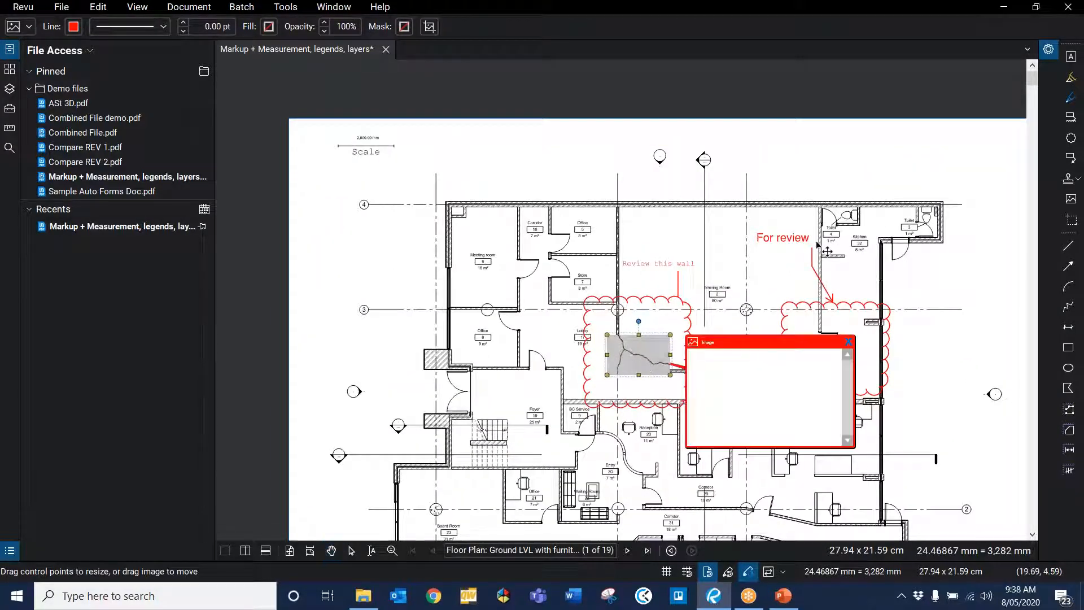
click(848, 341)
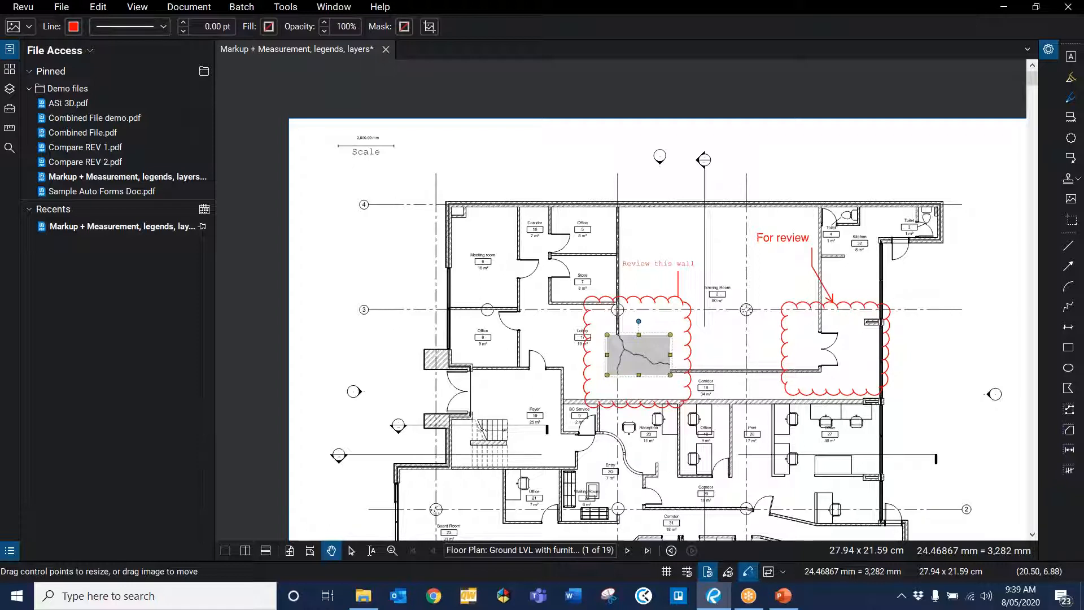
Step: Attach the photos "Cracked wall image 1" and "Cracked wall image 2" from file to the "For review" cloud
click(844, 318)
right_click(835, 310)
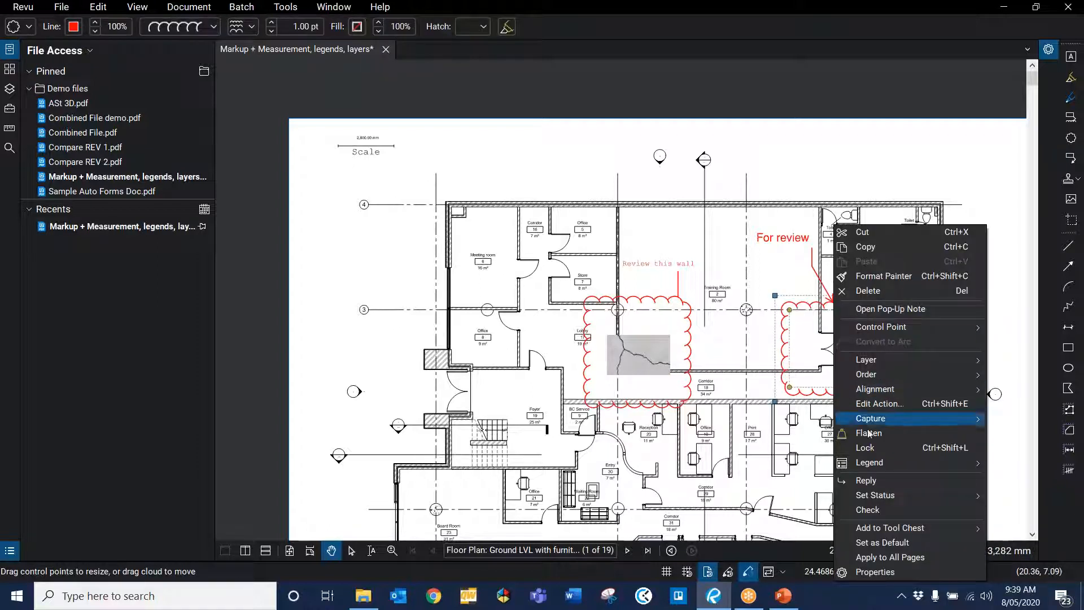
mouse_move(900, 422)
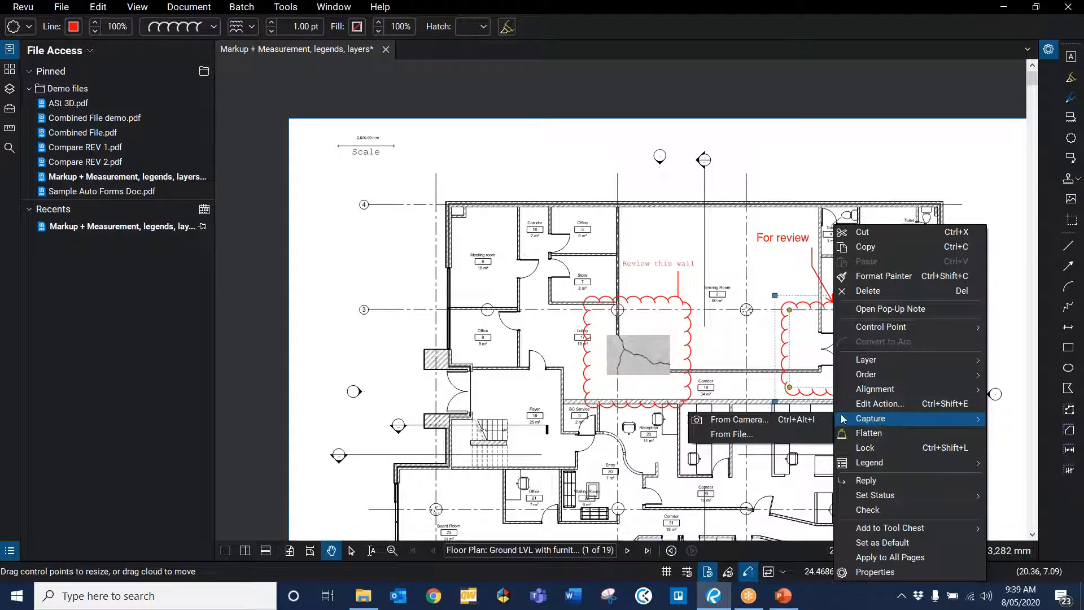
click(720, 436)
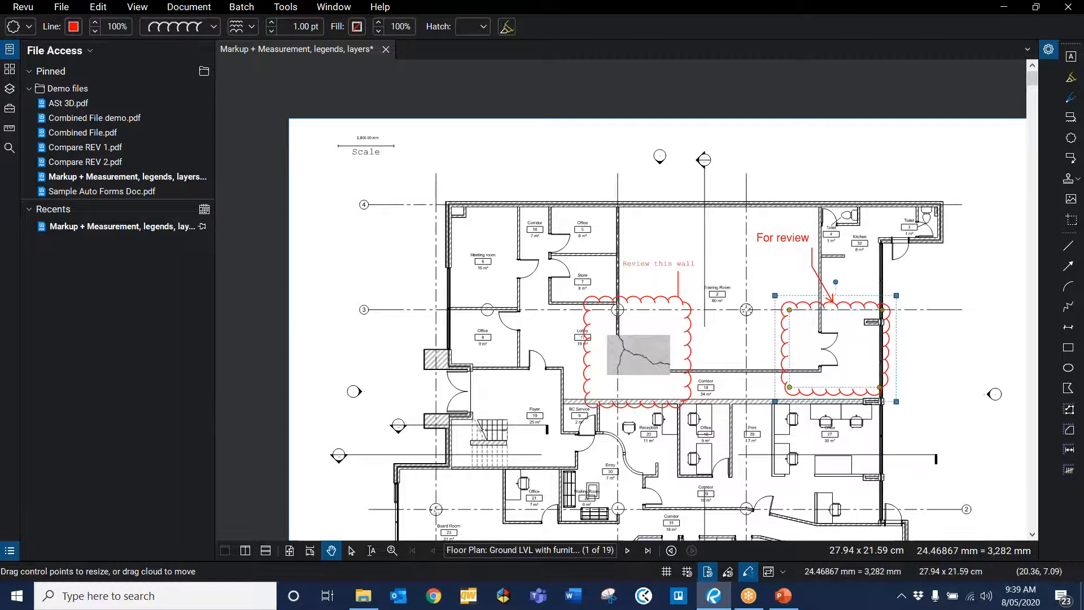
click(316, 127)
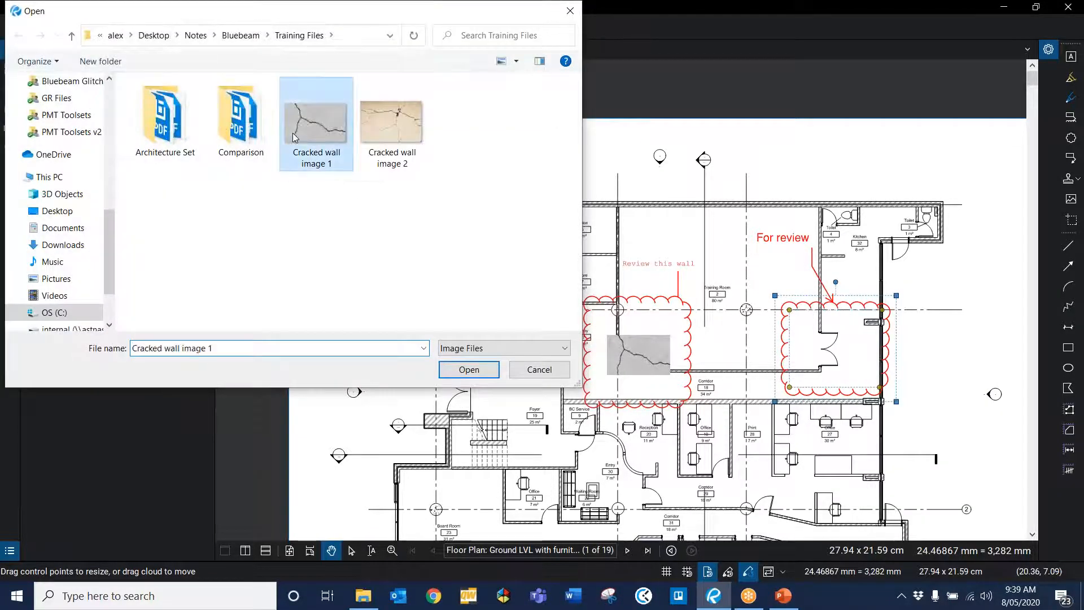
click(385, 161)
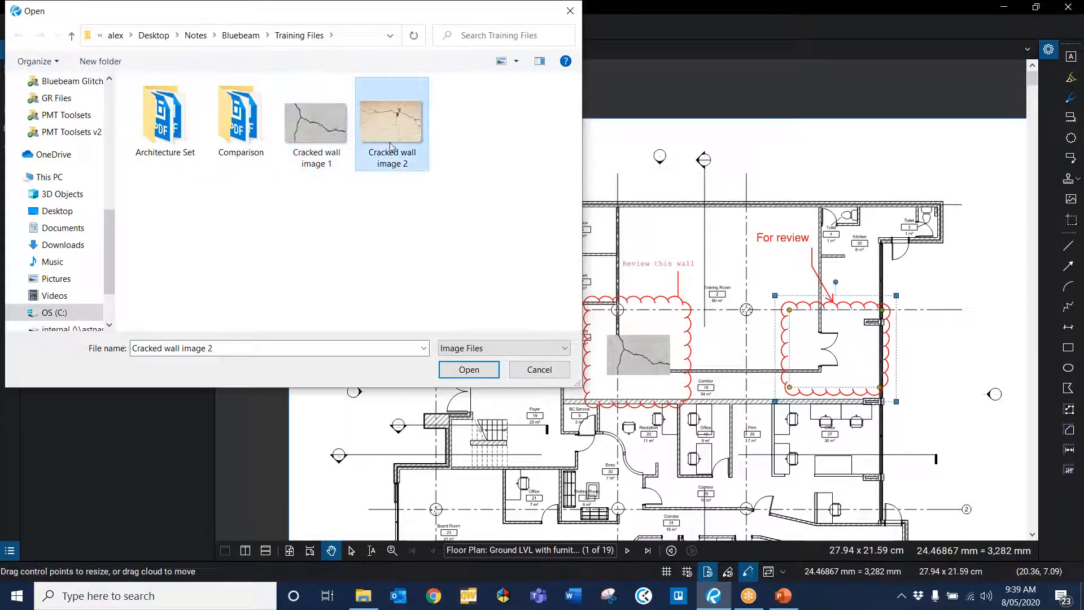
click(349, 143)
ctrl+click(390, 130)
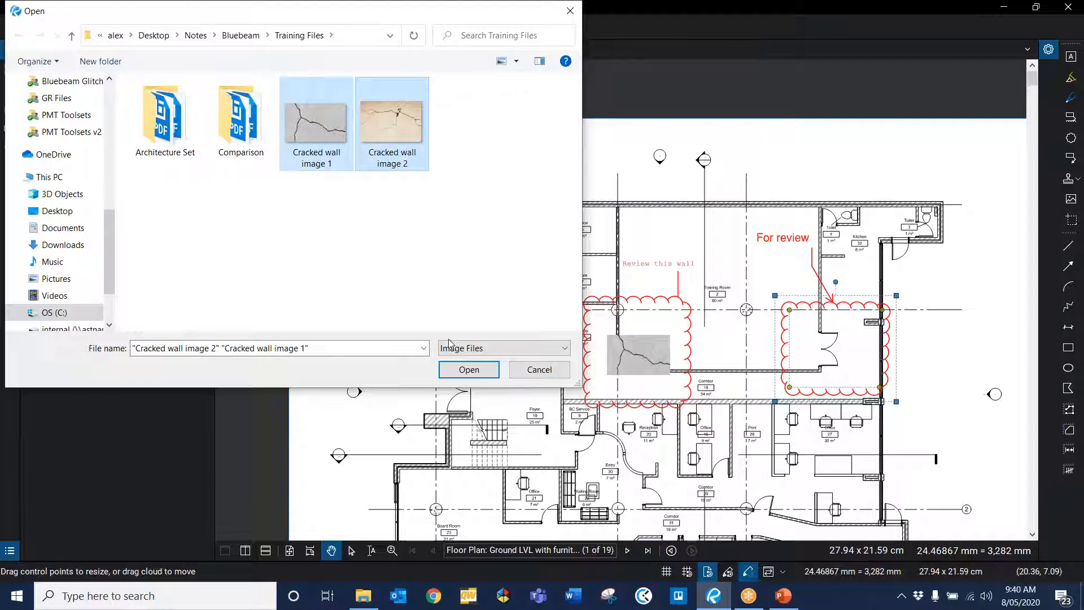
click(400, 287)
click(333, 114)
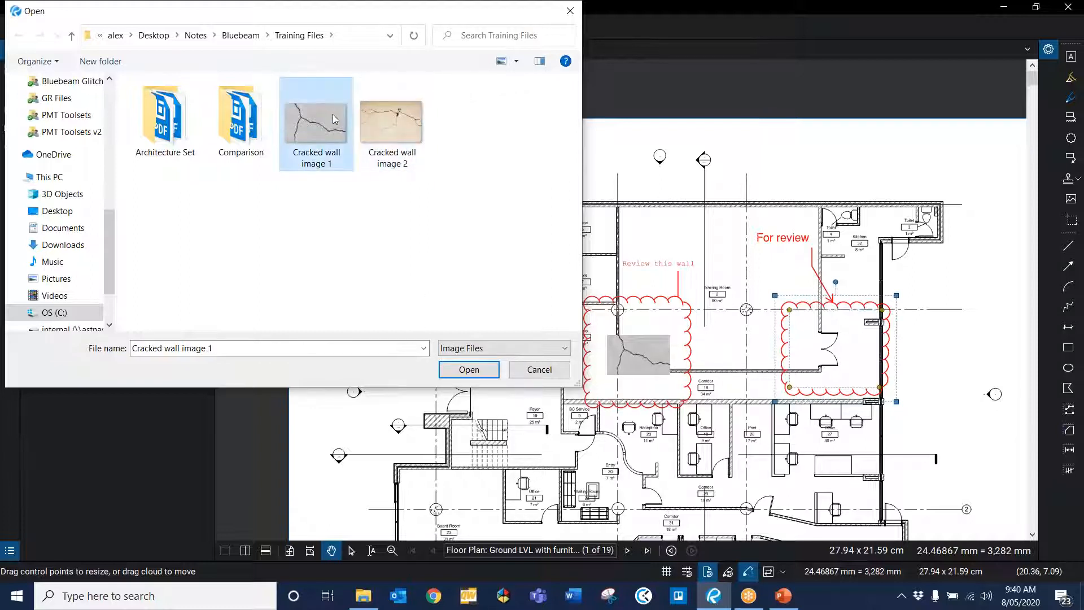
ctrl+click(375, 121)
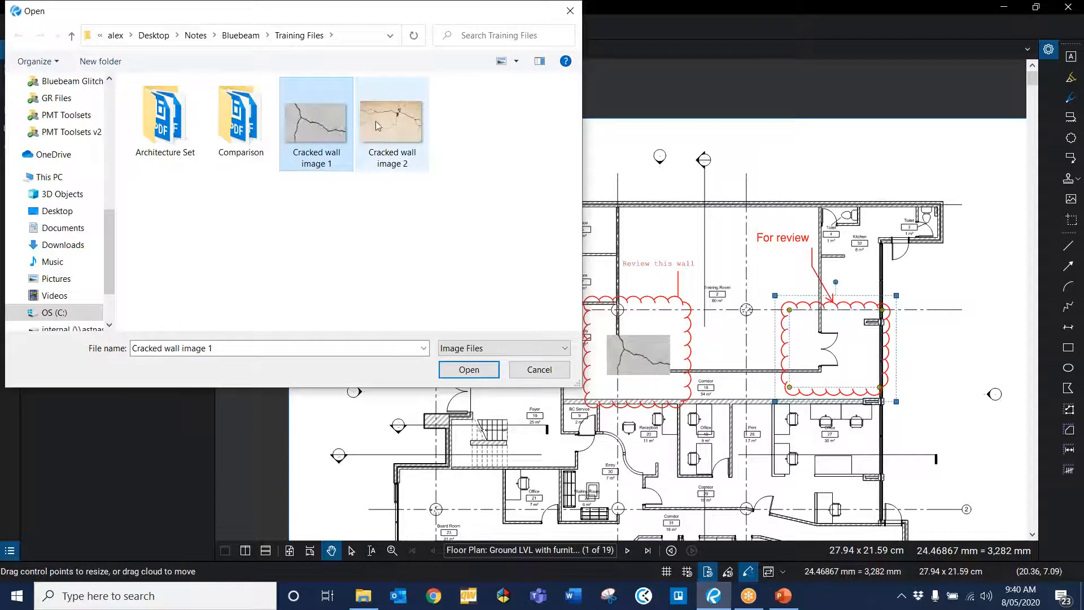
click(469, 369)
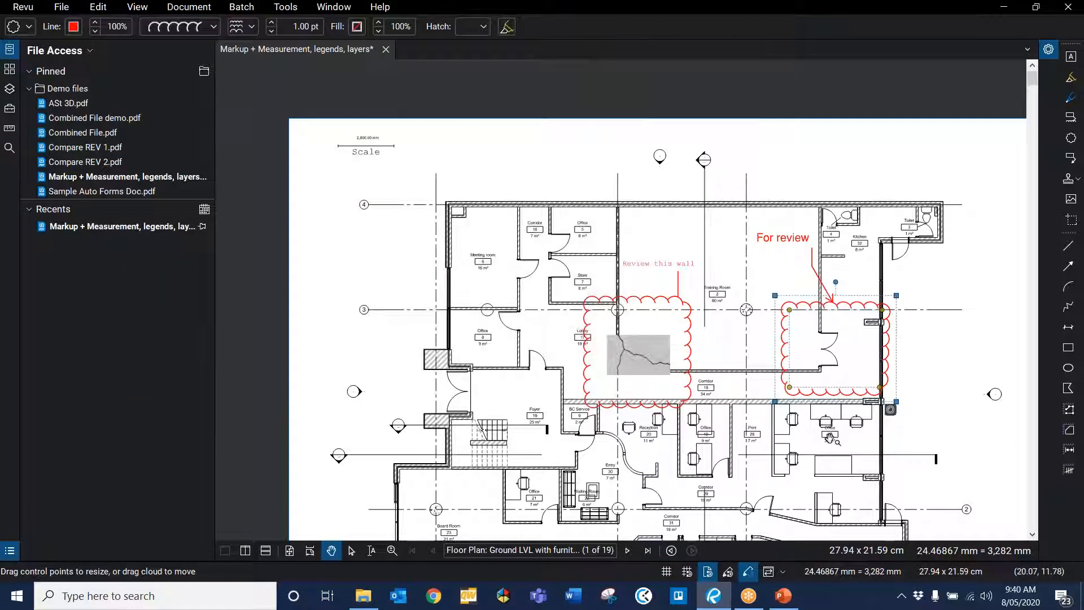
Step: Open the "For review" cloud's attached photos and flip back and forth between the two cracked-wall images
scroll(829, 438, up, 1)
scroll(864, 400, up, 3)
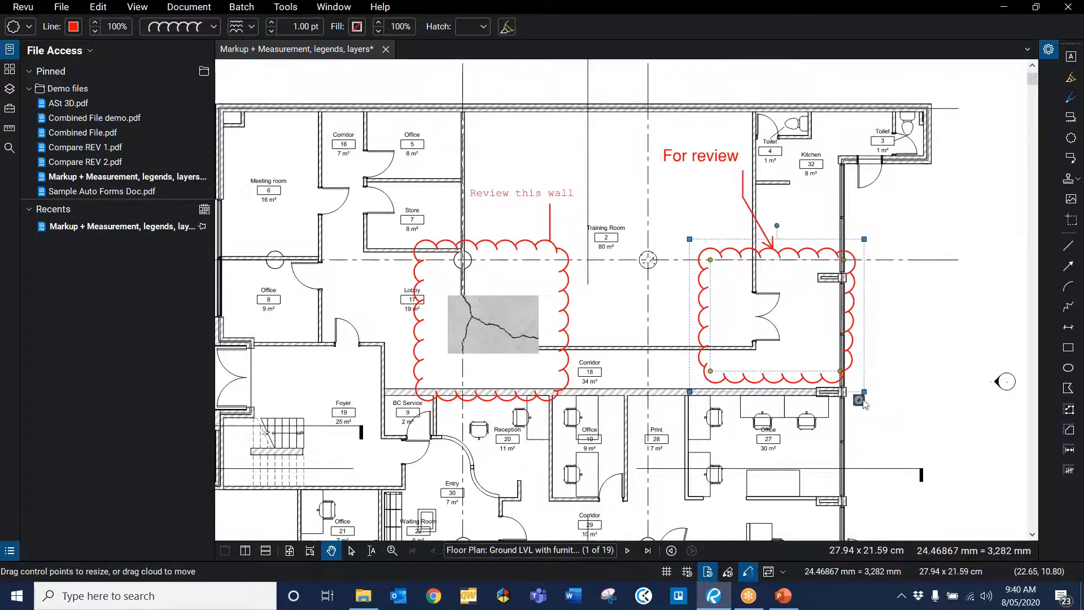
scroll(862, 402, up, 3)
scroll(861, 384, down, 2)
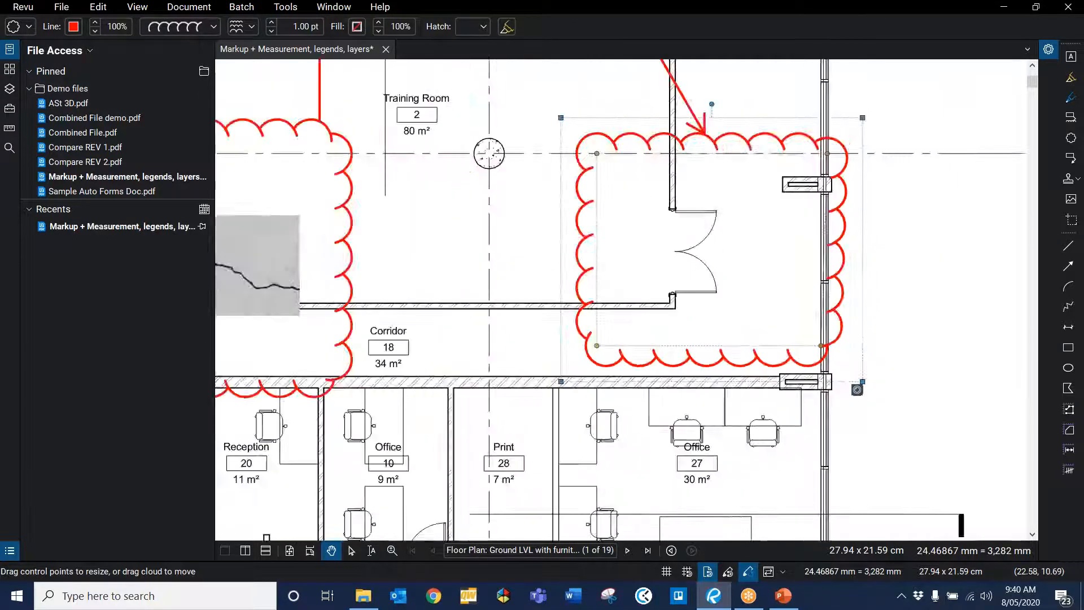
scroll(865, 389, down, 2)
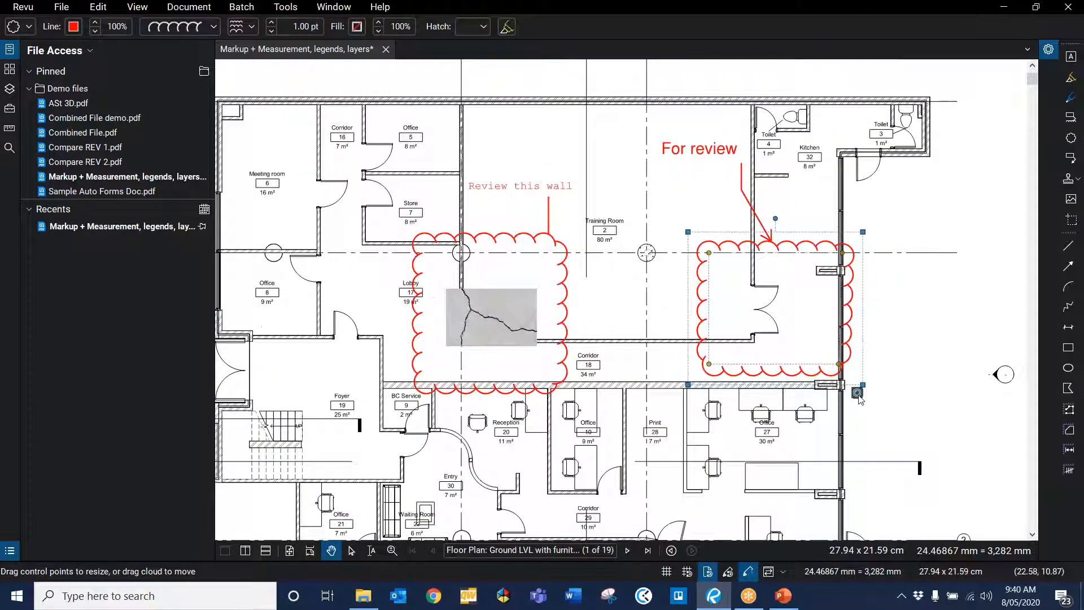
click(857, 392)
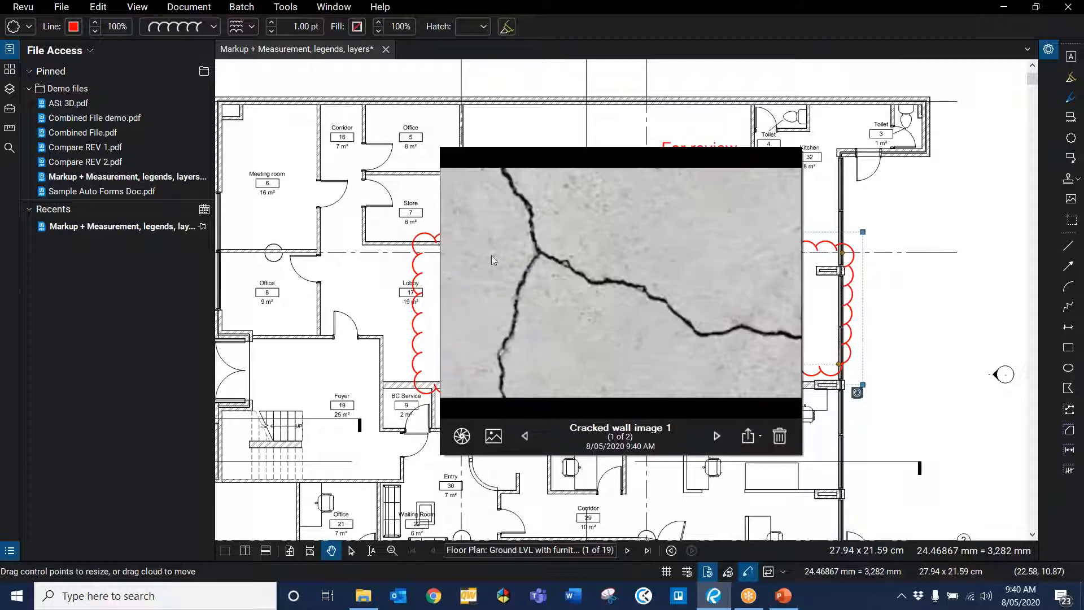
click(717, 435)
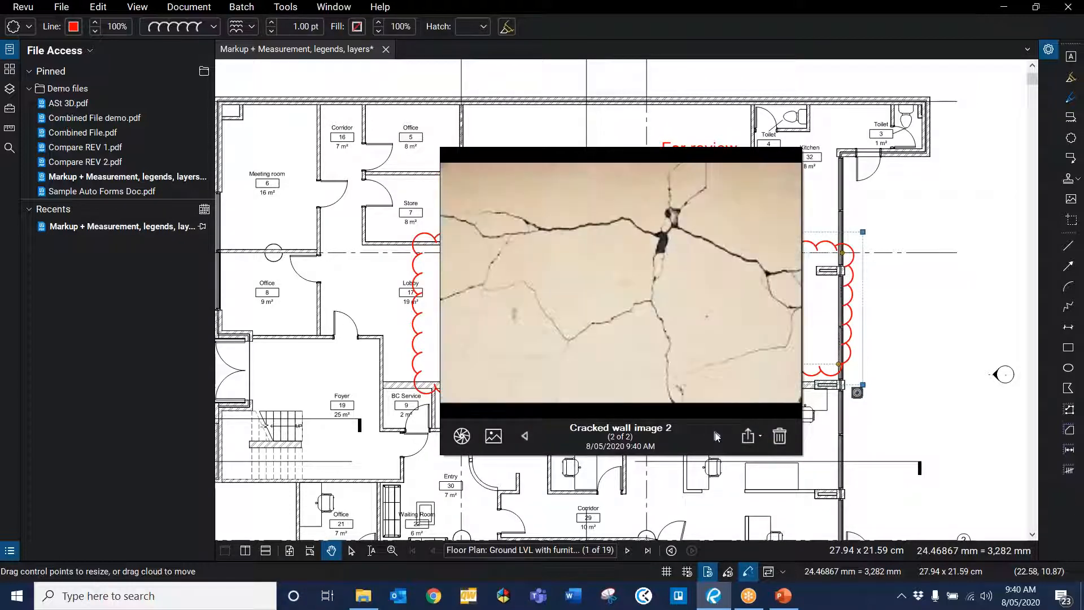
click(524, 435)
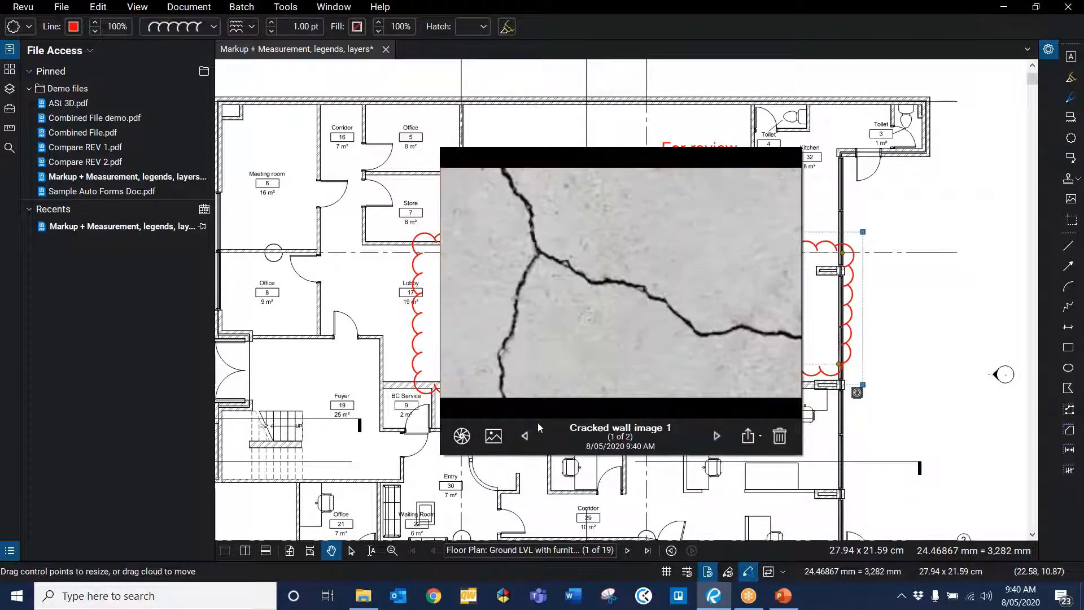
click(716, 435)
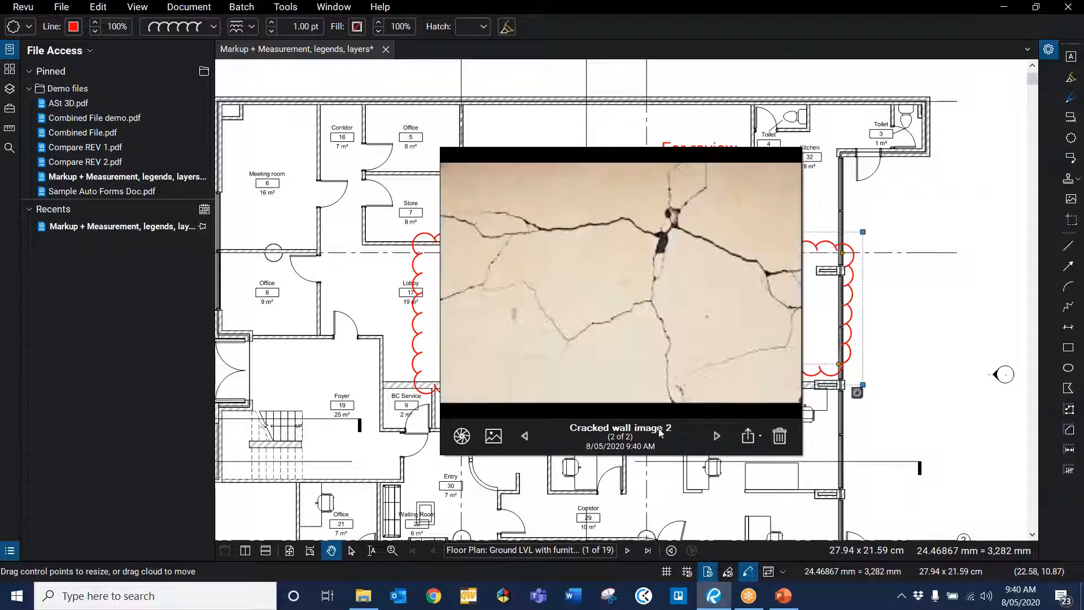
click(526, 435)
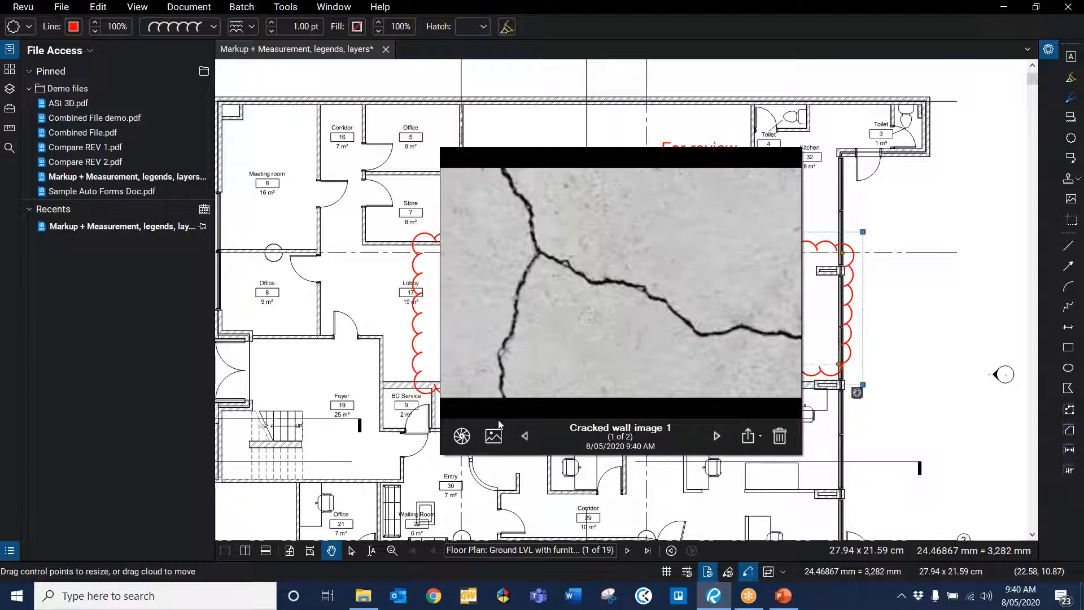
click(461, 435)
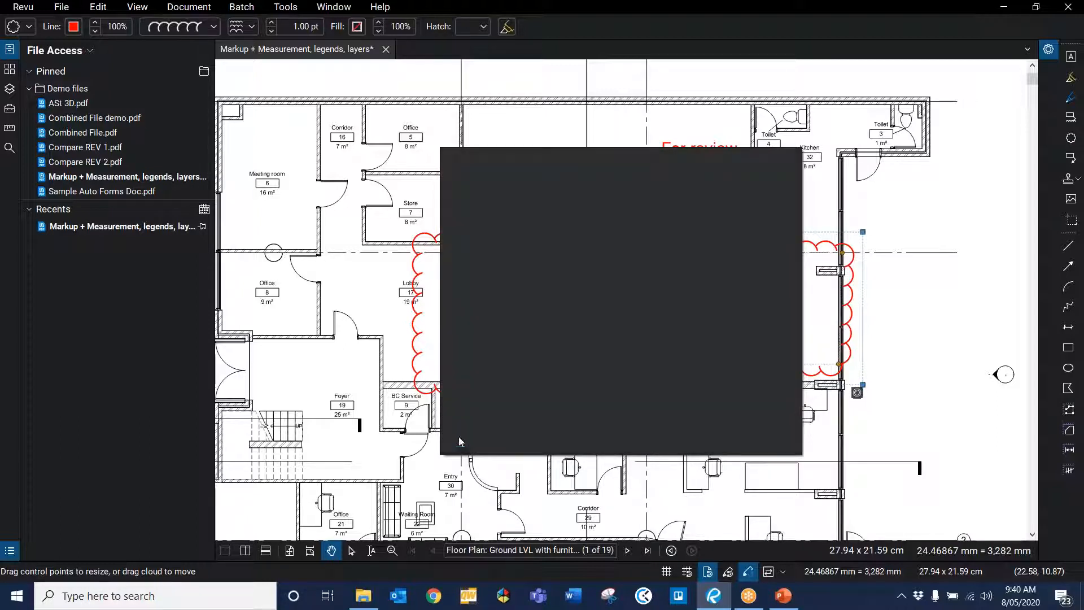
click(938, 388)
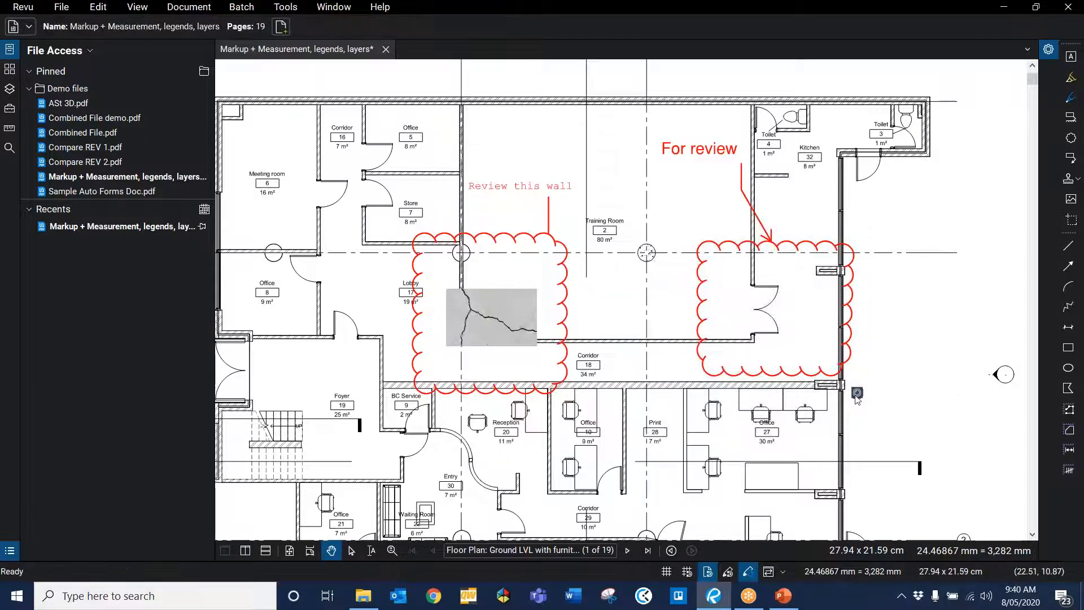
click(856, 393)
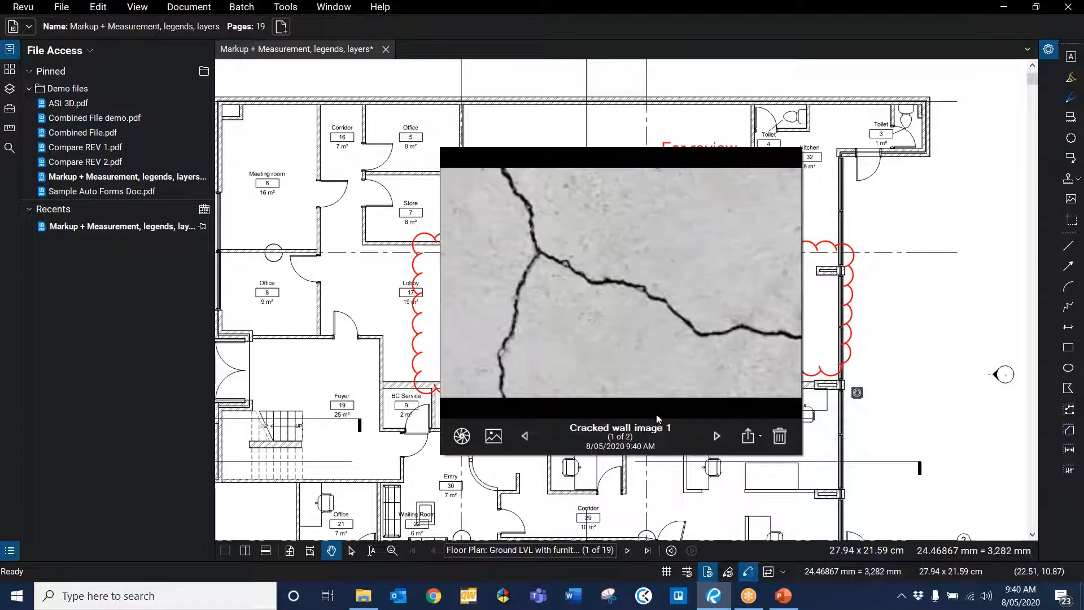
click(493, 436)
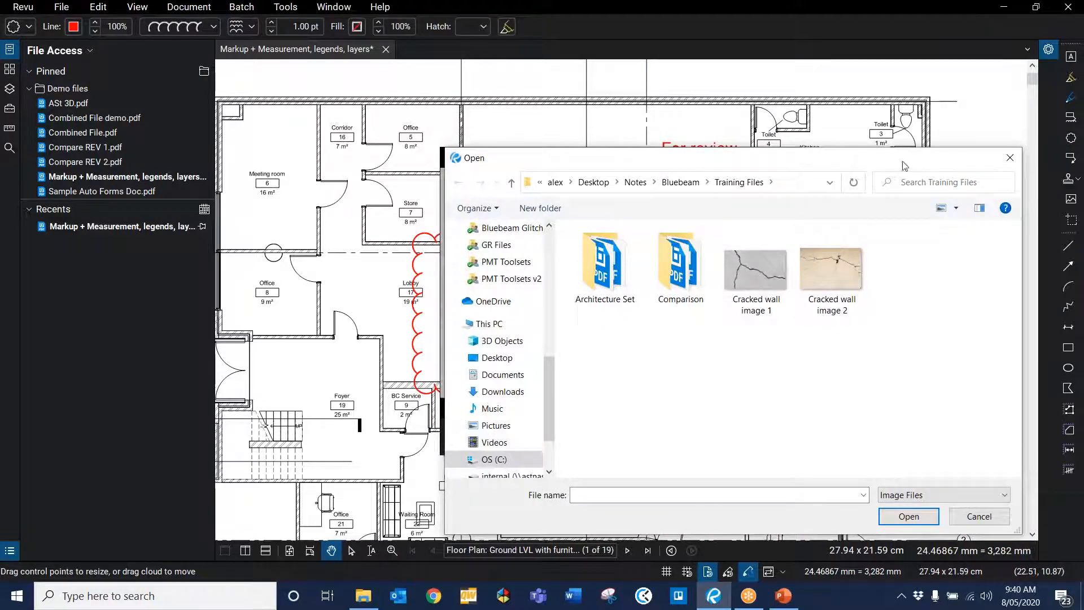
click(1014, 159)
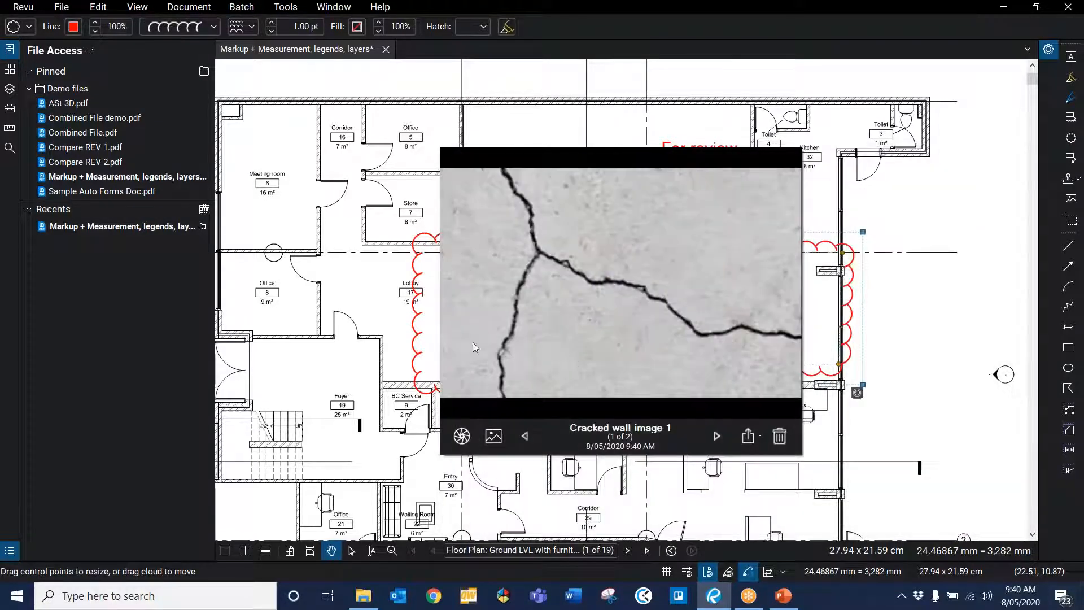
click(900, 360)
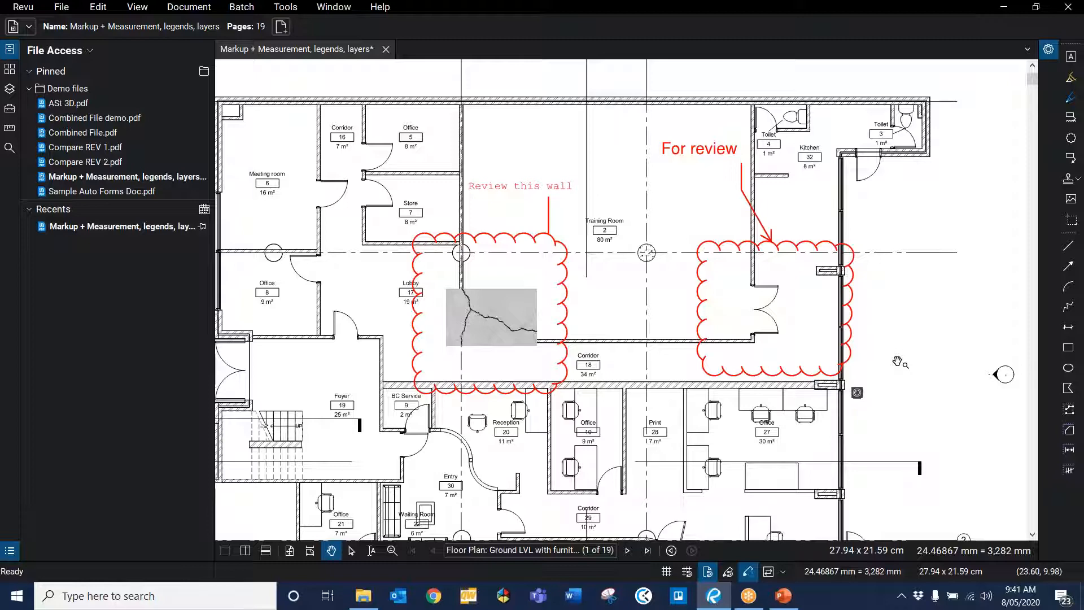
click(188, 7)
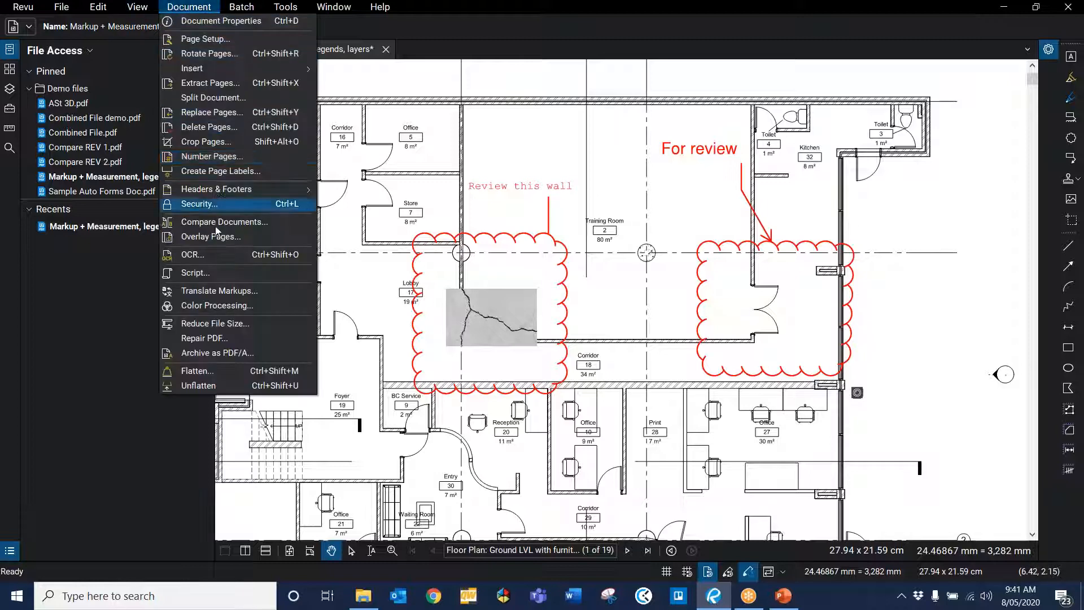
click(210, 374)
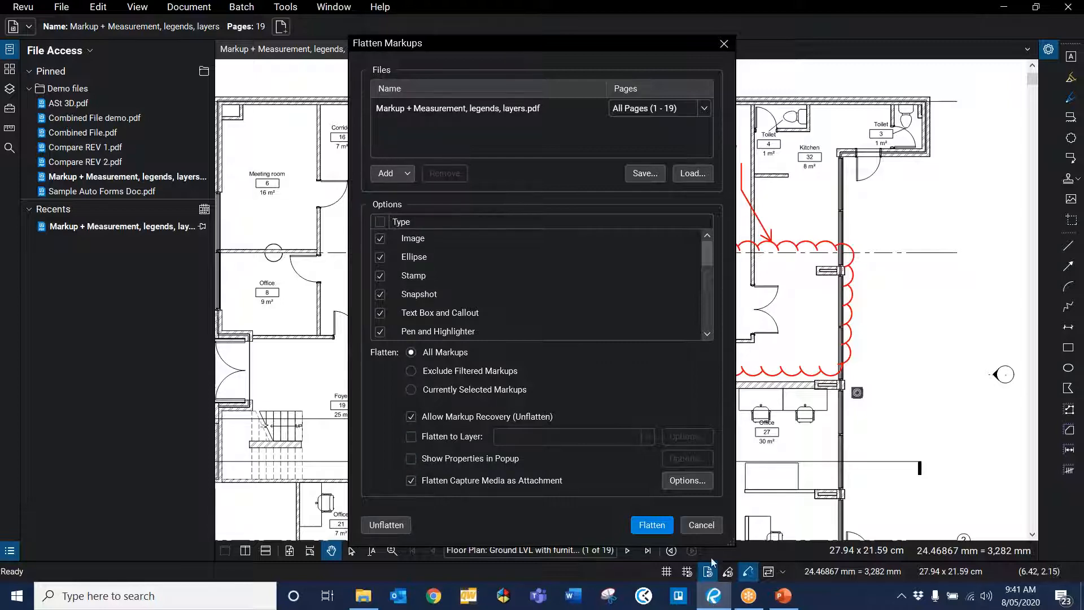
click(705, 527)
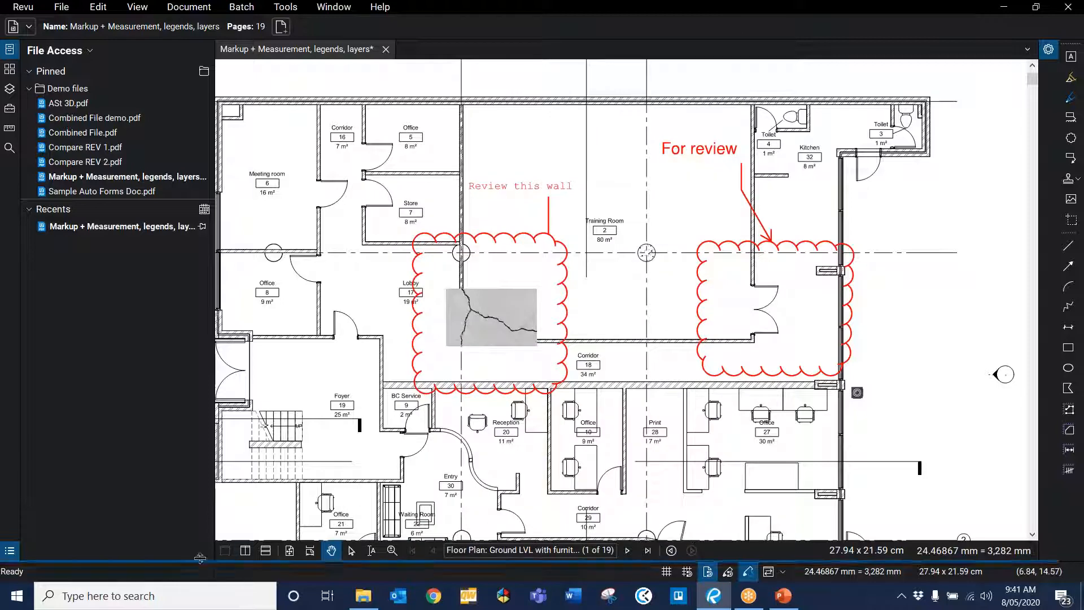
Step: Open the Markups List to inspect the page's markups, then close it again
click(9, 551)
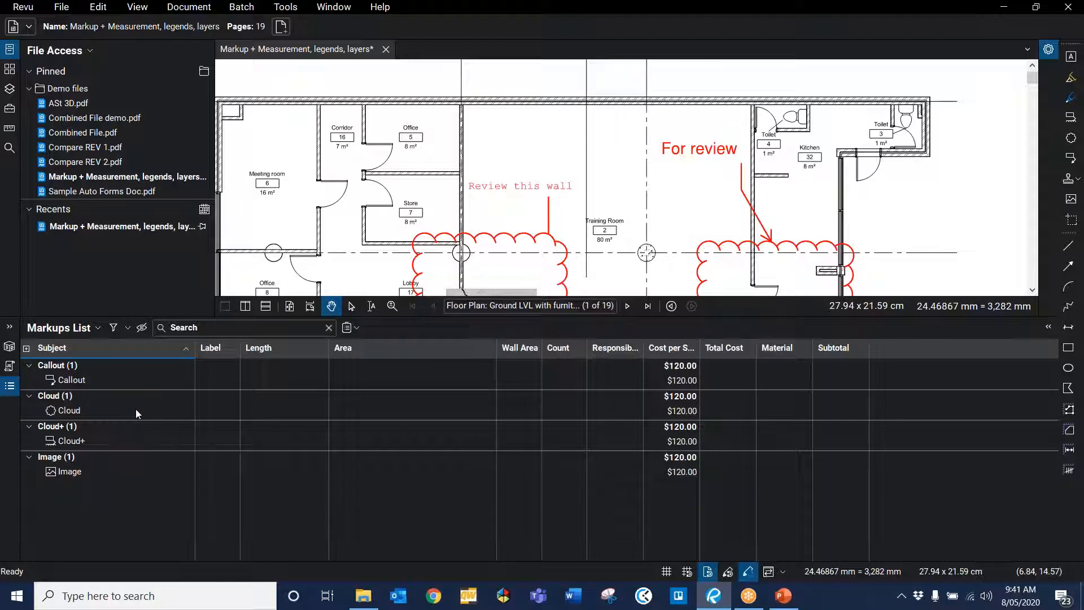
click(8, 389)
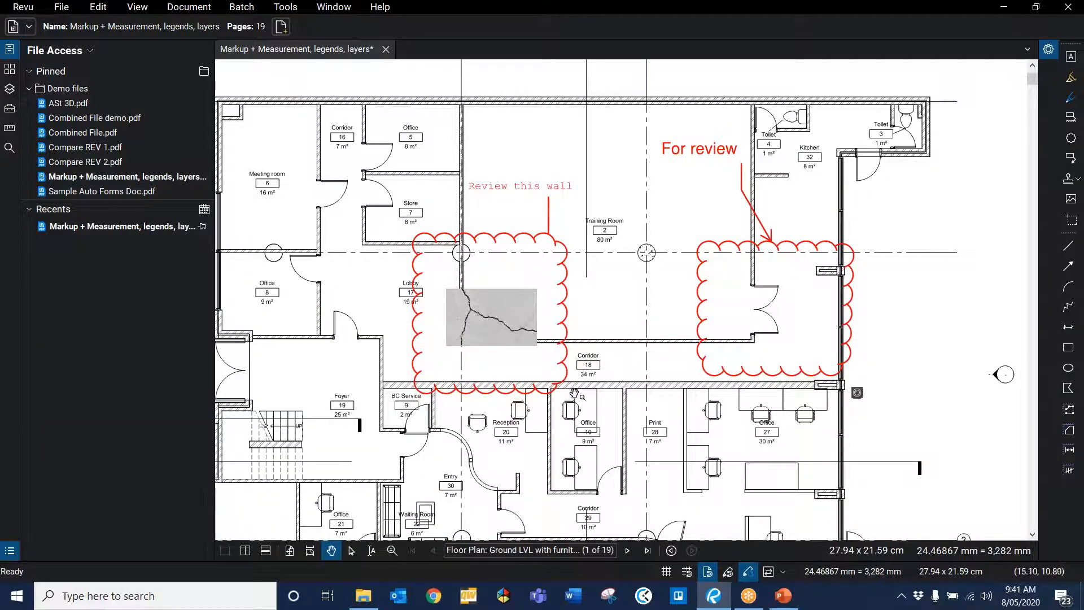
scroll(692, 372, up, 2)
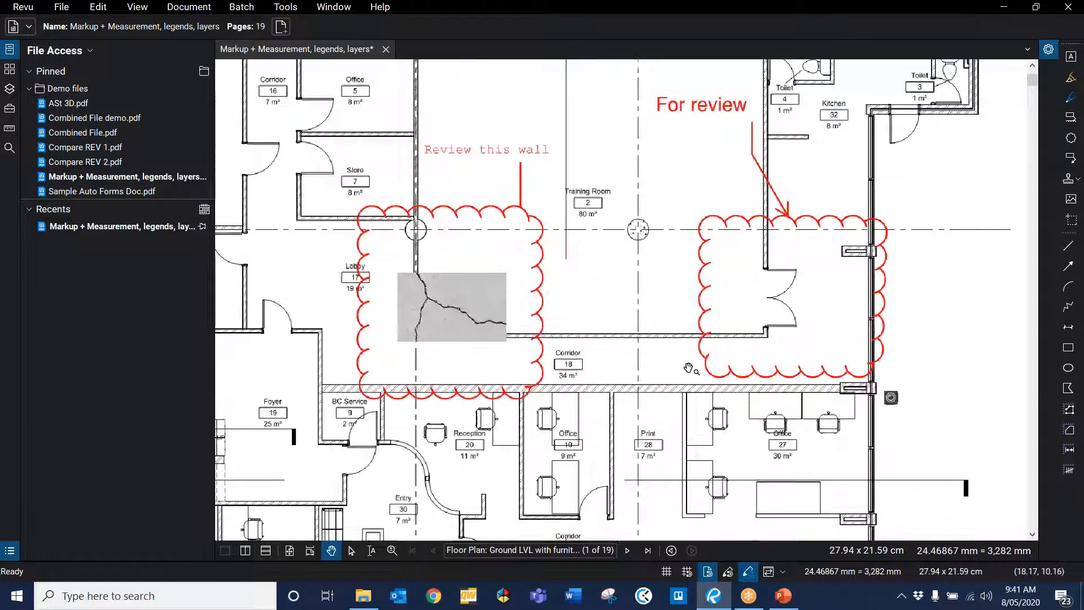
scroll(689, 367, down, 2)
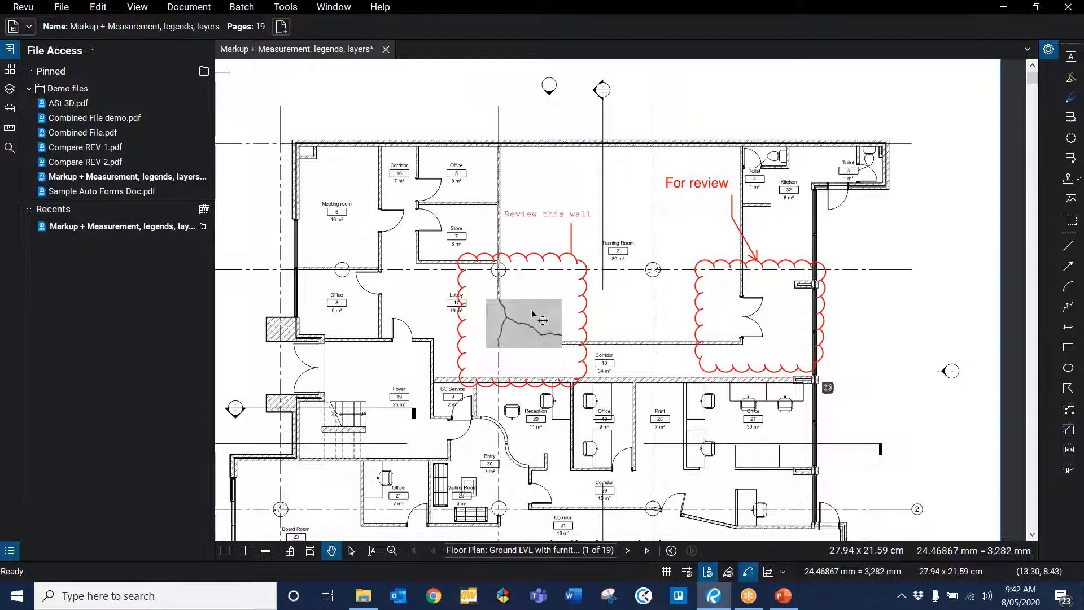
Step: Drag the cracked-wall image, the "Review this wall" callout and its cloud upward, away from the lobby wall
click(545, 318)
drag(545, 319, 512, 167)
drag(571, 253, 640, 188)
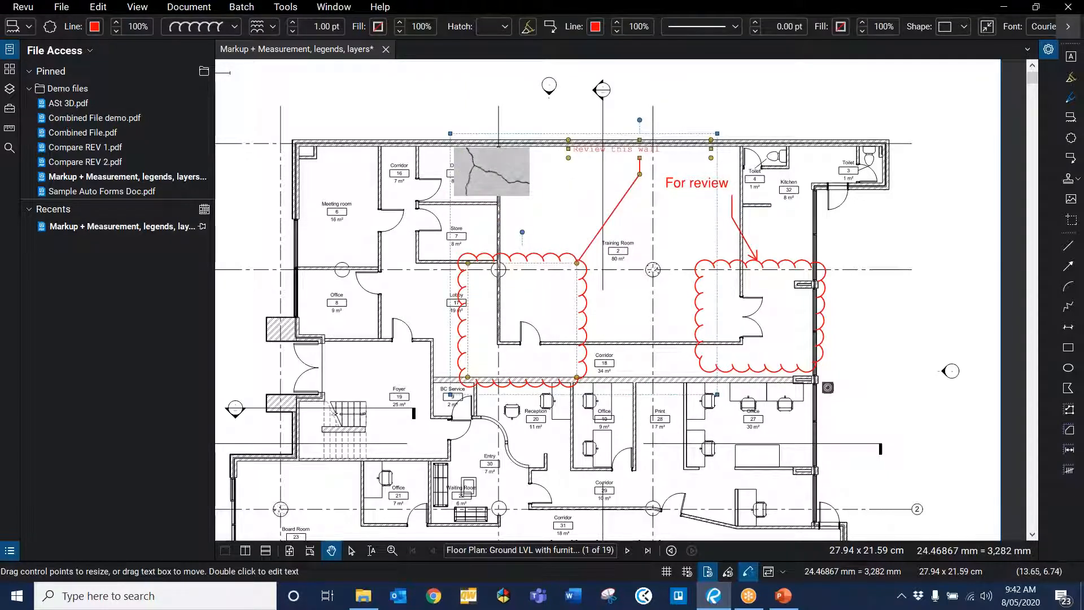
drag(539, 258, 642, 160)
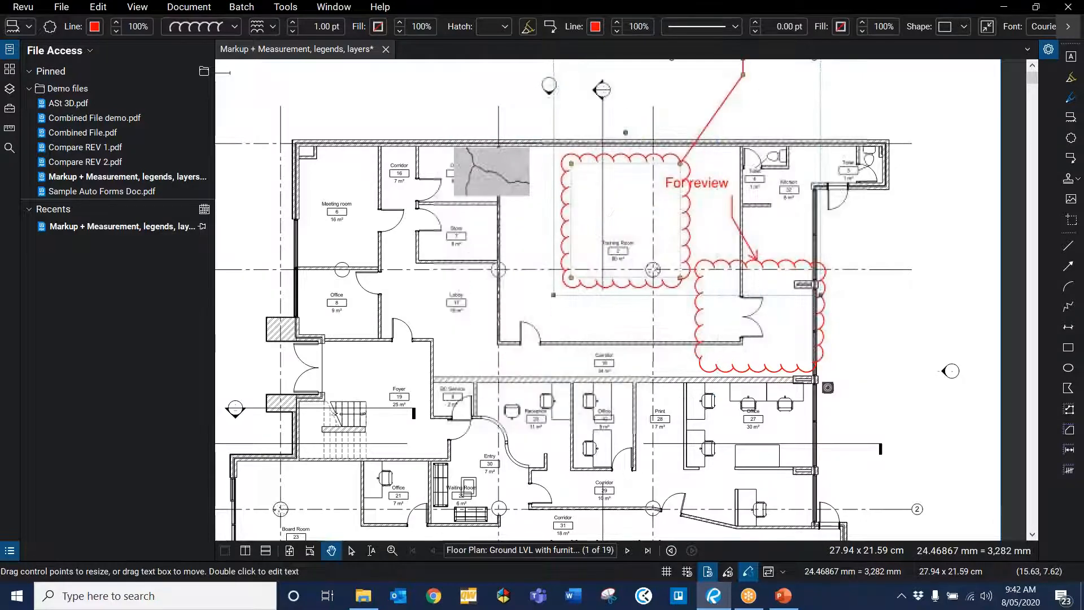
click(502, 451)
scroll(505, 446, up, 5)
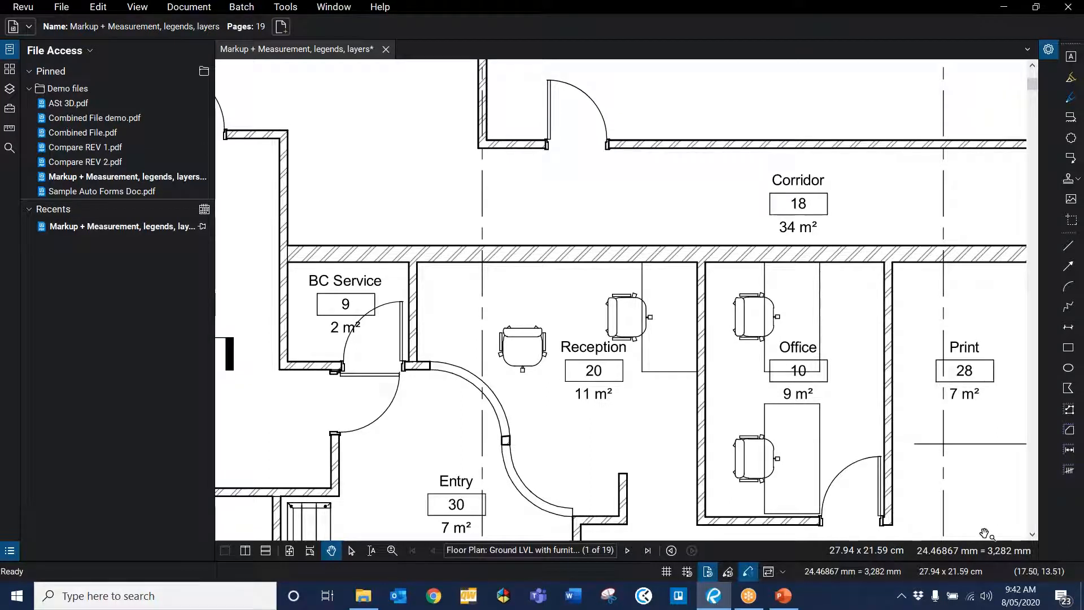
scroll(607, 377, down, 2)
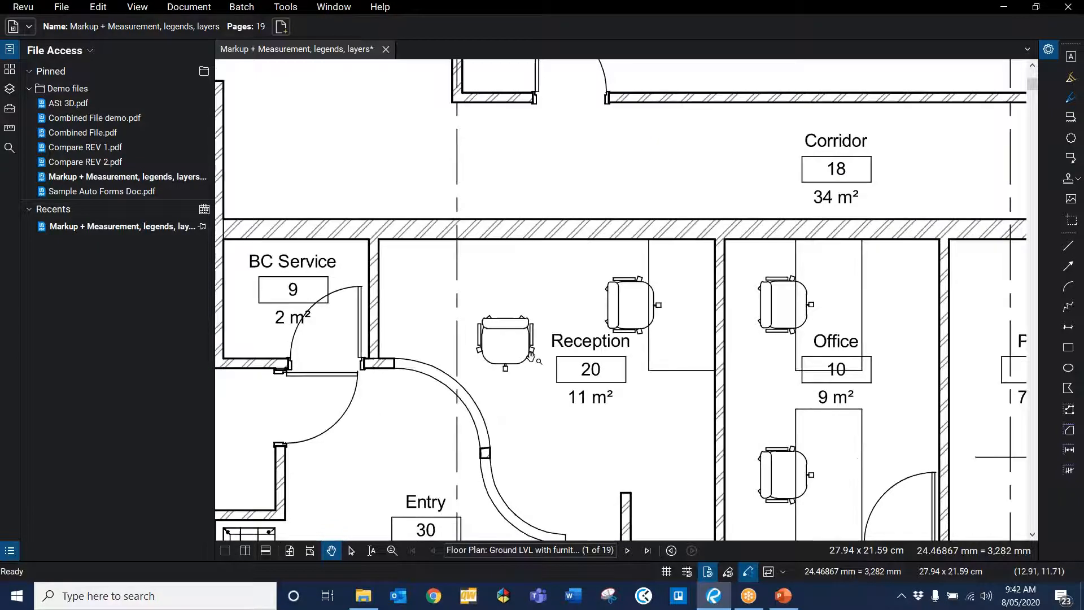
scroll(532, 355, down, 1)
scroll(533, 354, down, 2)
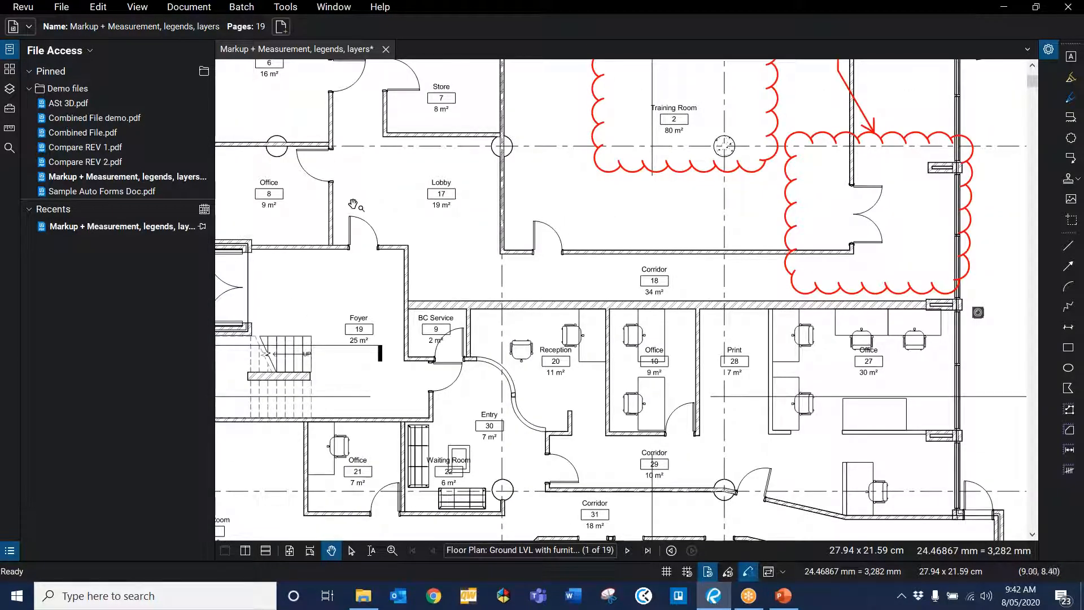
Step: Zoom in on a chair in the Reception room and capture it with the Snapshot tool
scroll(493, 379, up, 8)
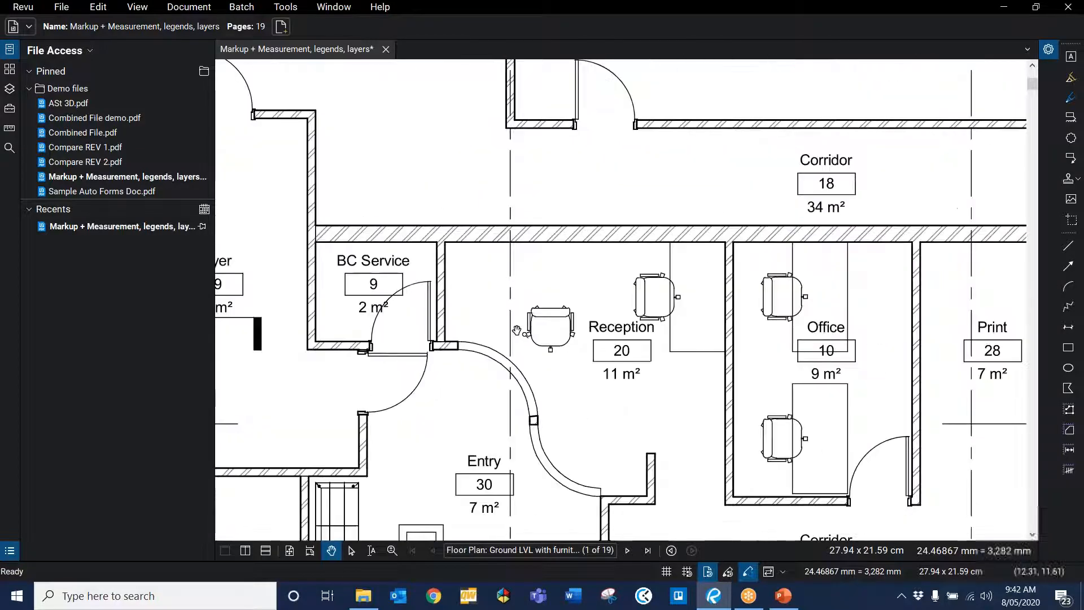
scroll(587, 310, up, 2)
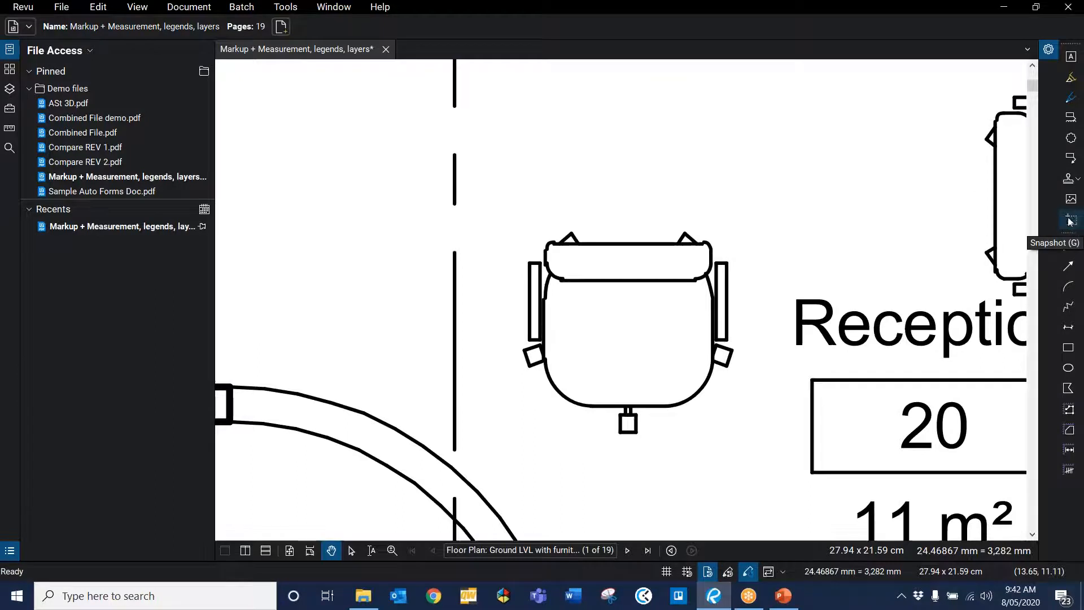
click(94, 12)
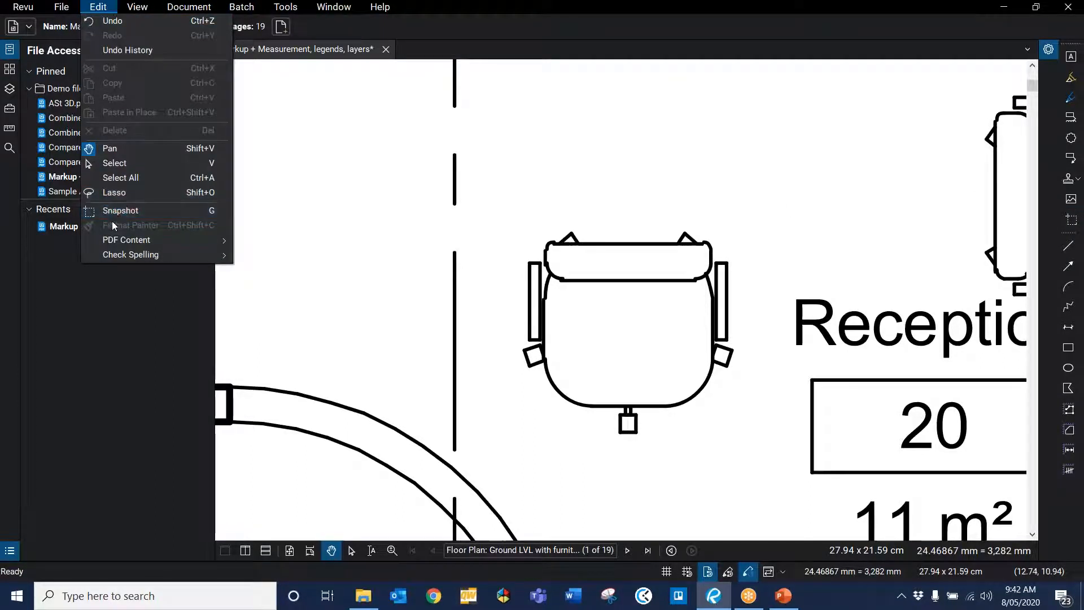
click(1070, 221)
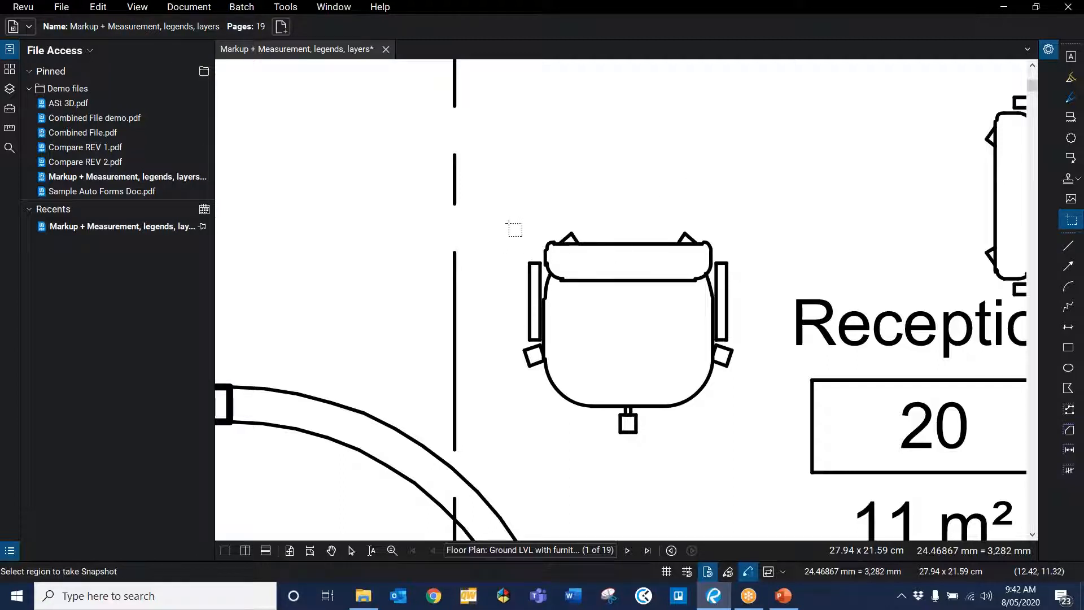
drag(508, 223, 752, 444)
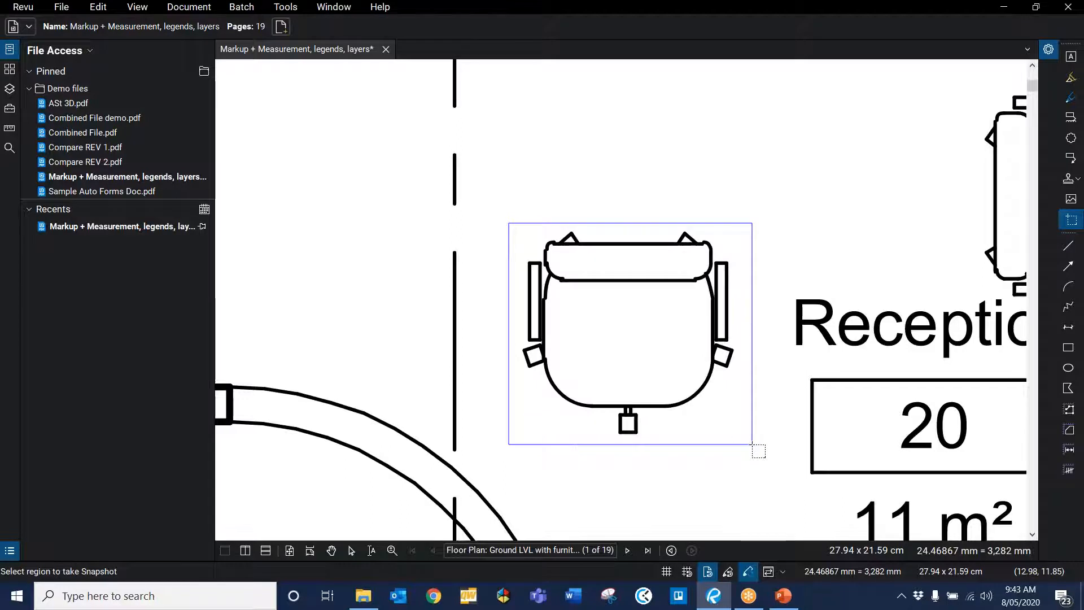
drag(751, 443, 752, 444)
Step: Paste the chair snapshot and move the copy near the Reception room's upper wall
scroll(760, 337, down, 3)
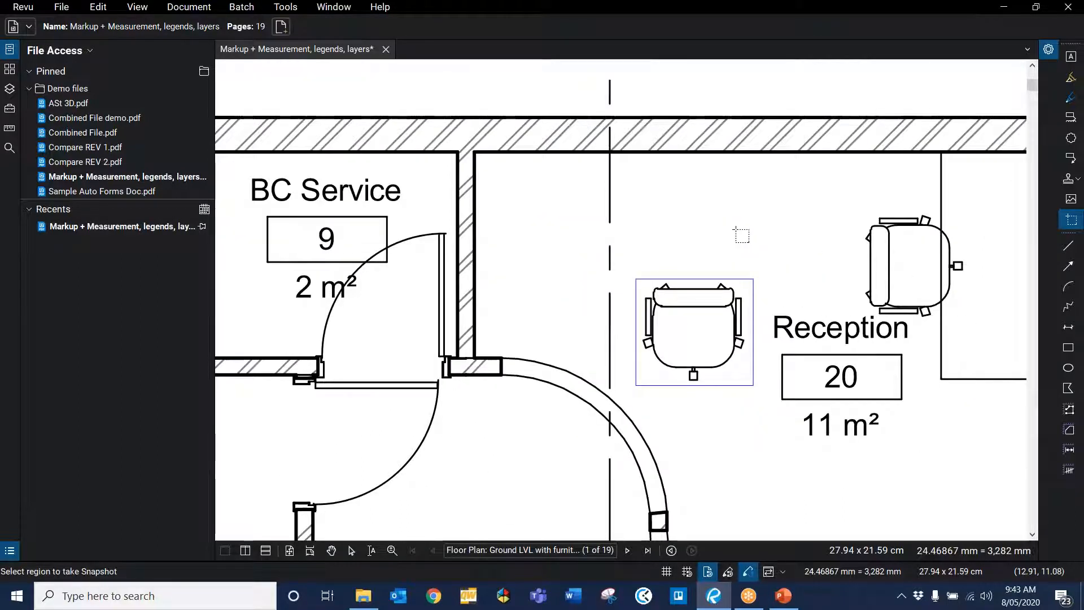
scroll(732, 227, down, 2)
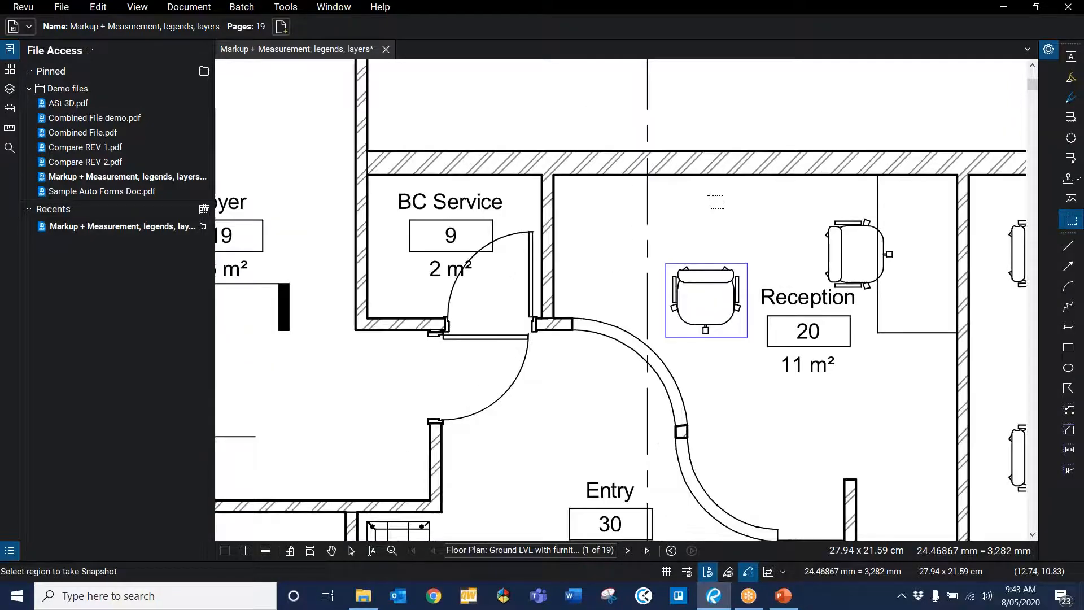
right_click(754, 198)
click(754, 201)
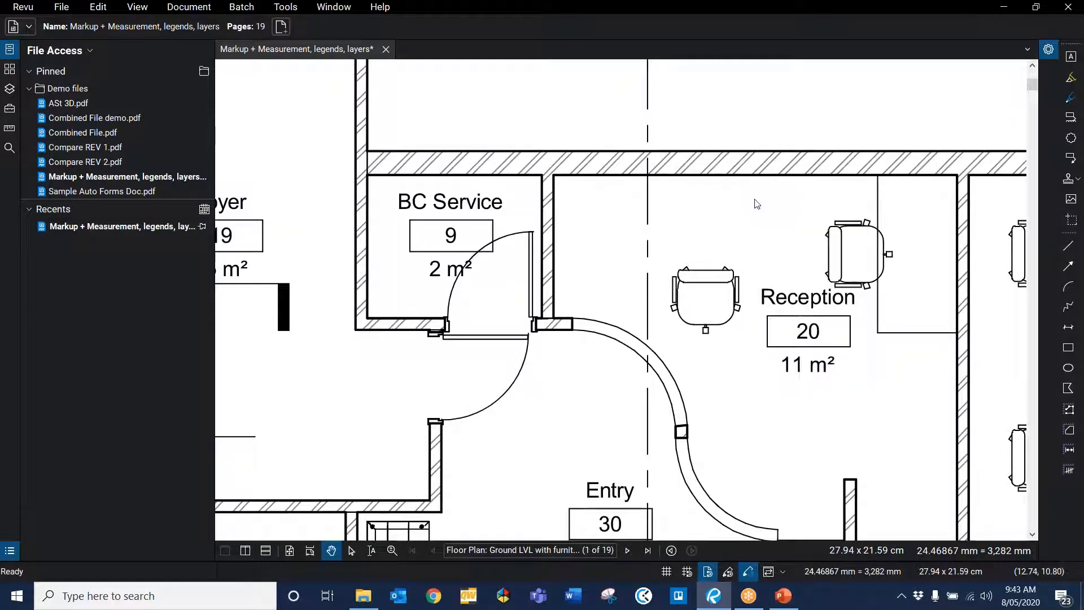
click(808, 137)
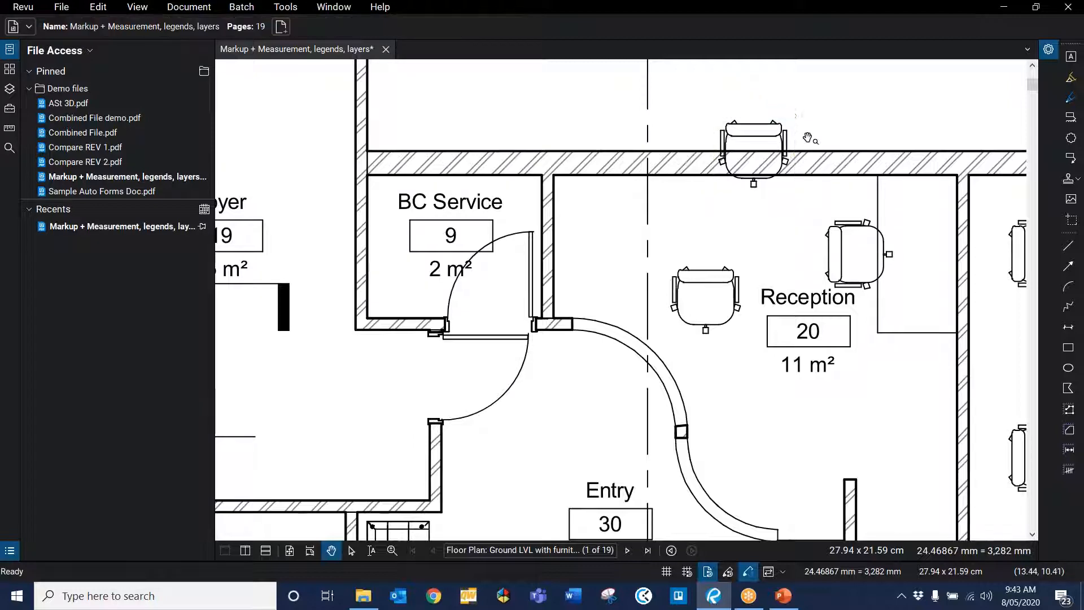
drag(776, 143, 664, 220)
click(745, 215)
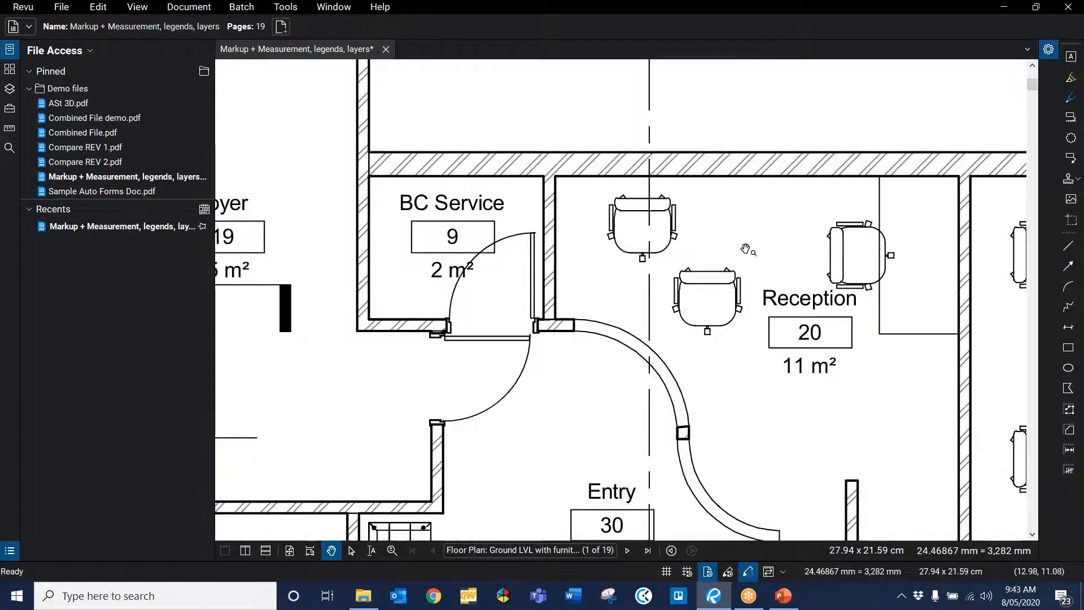
Step: Switch to the Snipping Tool and capture a new rectangular snip of the same Reception chair
click(608, 596)
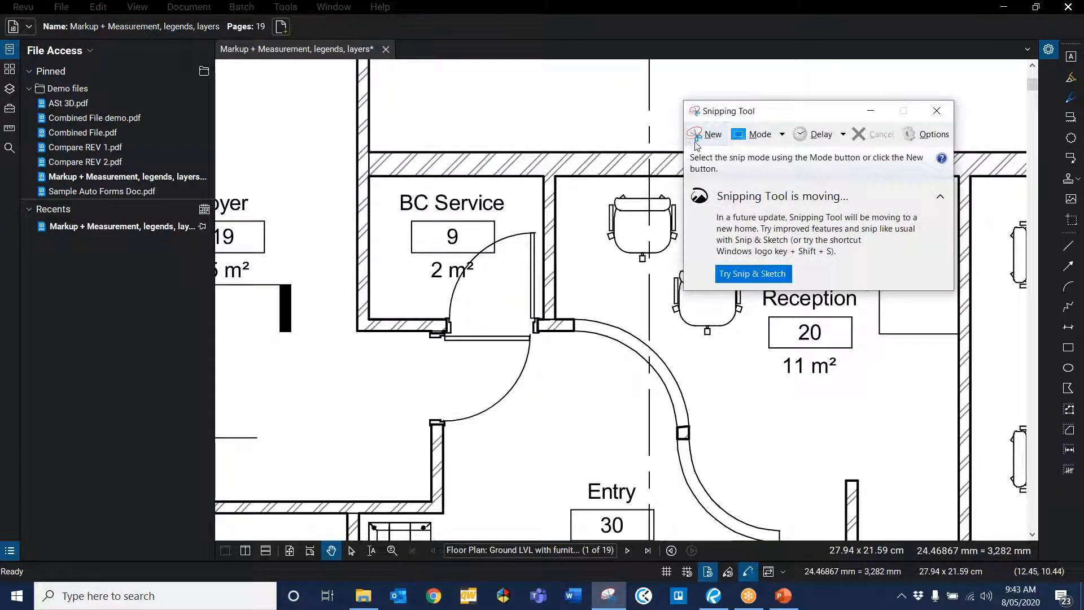
drag(716, 111, 758, 163)
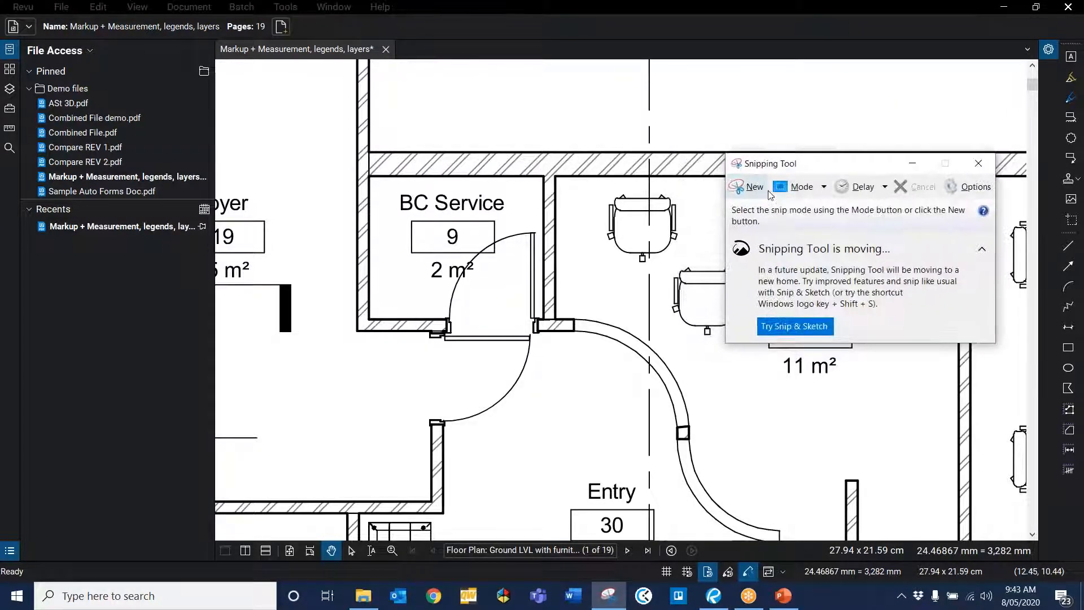
click(755, 194)
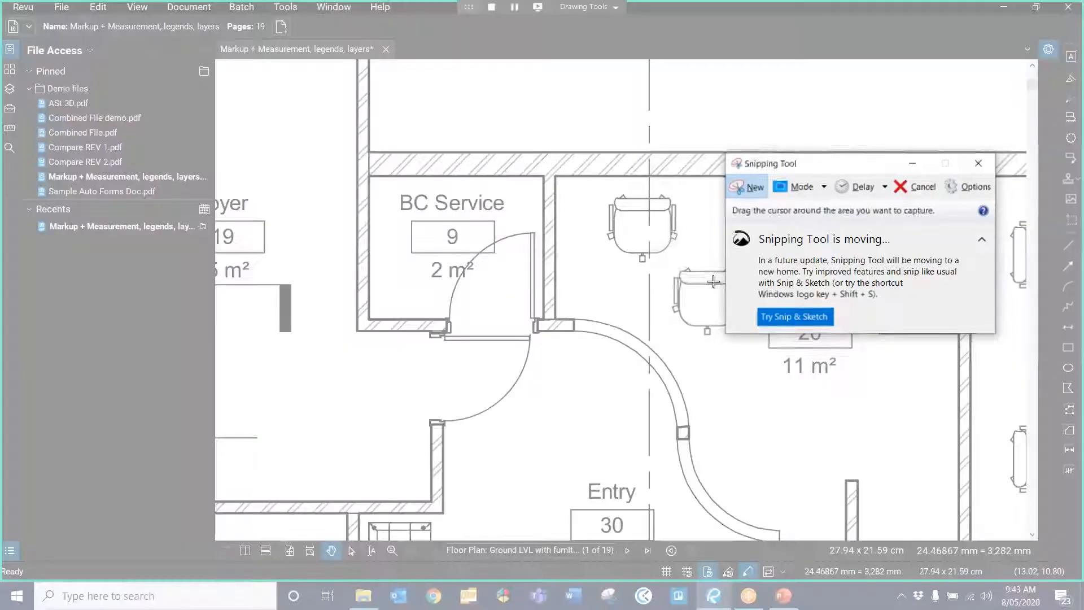
drag(670, 260, 748, 338)
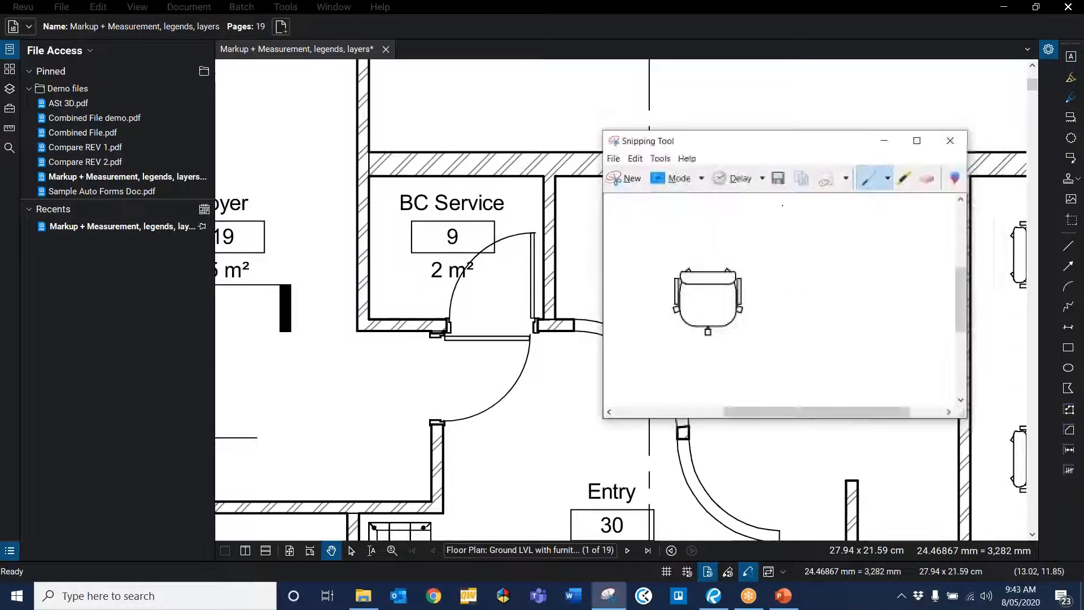
click(806, 172)
click(823, 28)
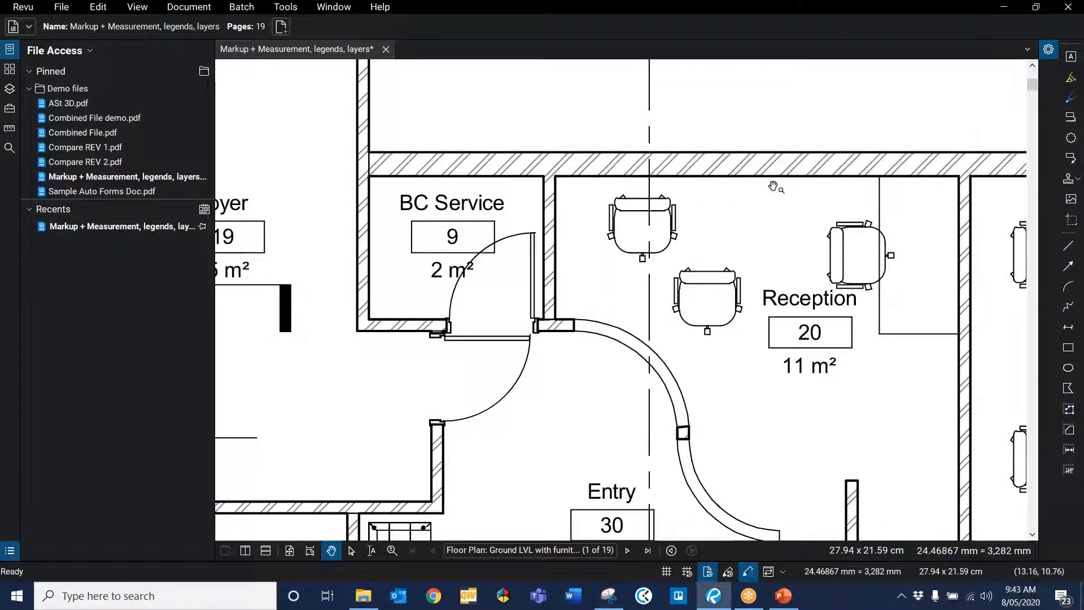
Step: Paste the snipped chair and place it beside the snapshot chair on the Reception room's upper wall
right_click(769, 184)
click(787, 191)
scroll(855, 130, up, 4)
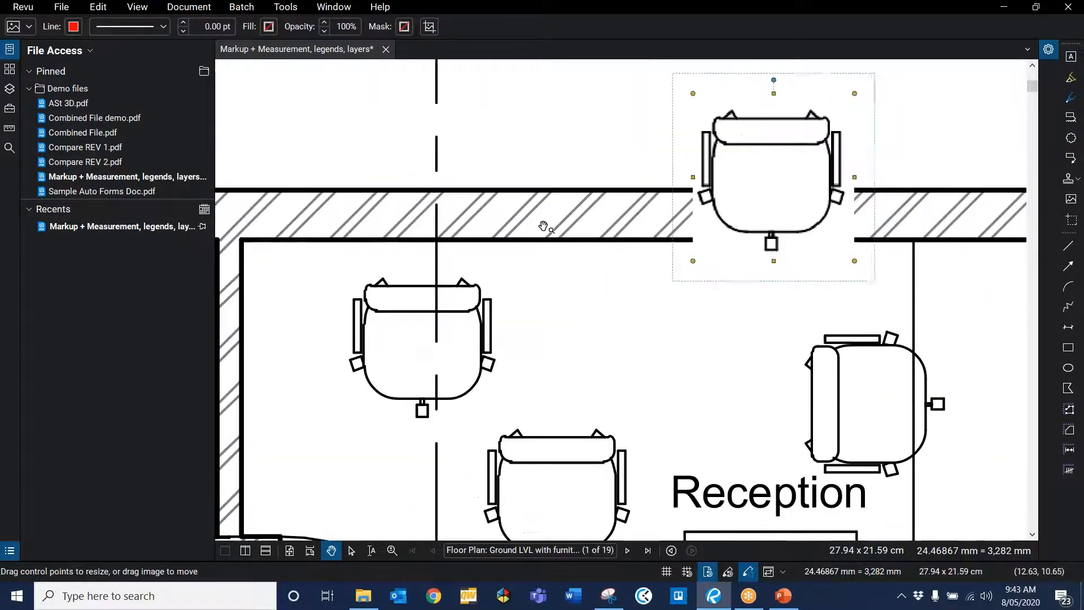
scroll(544, 225, down, 2)
click(482, 276)
drag(482, 276, 565, 177)
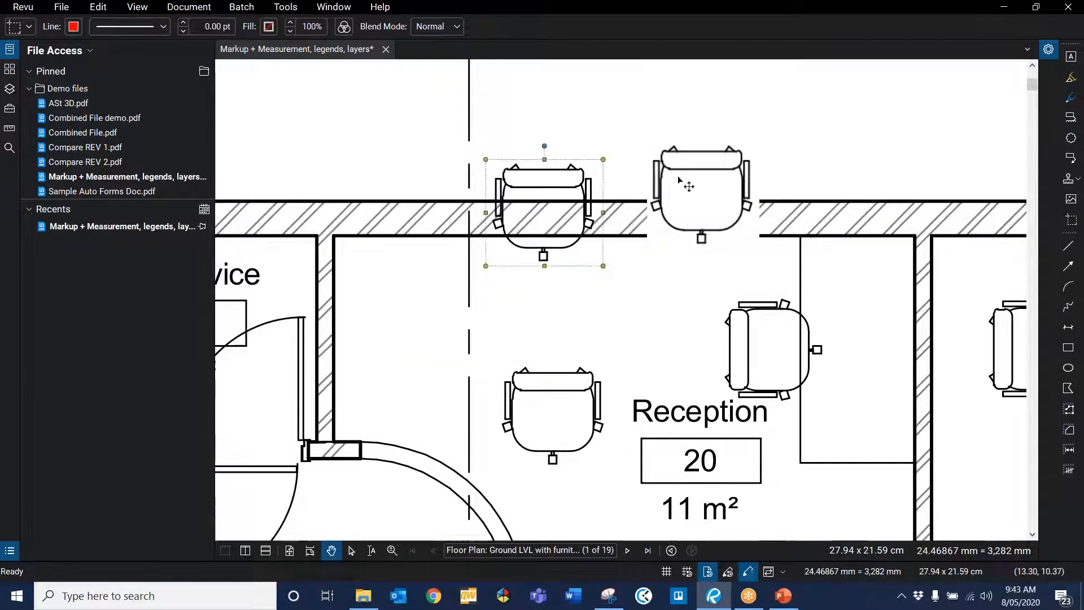
drag(686, 183, 652, 210)
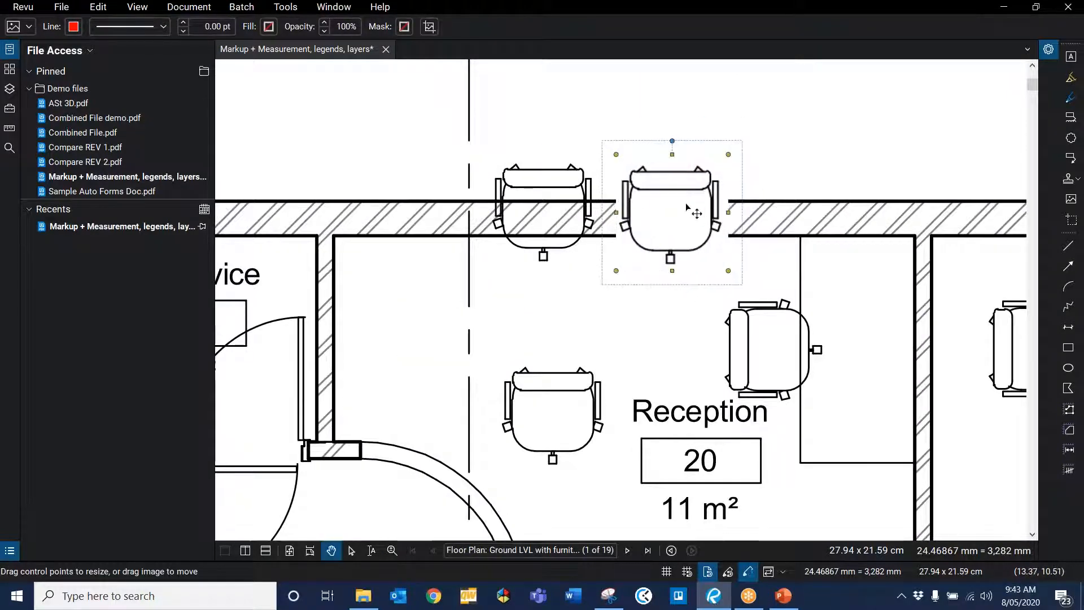
click(576, 180)
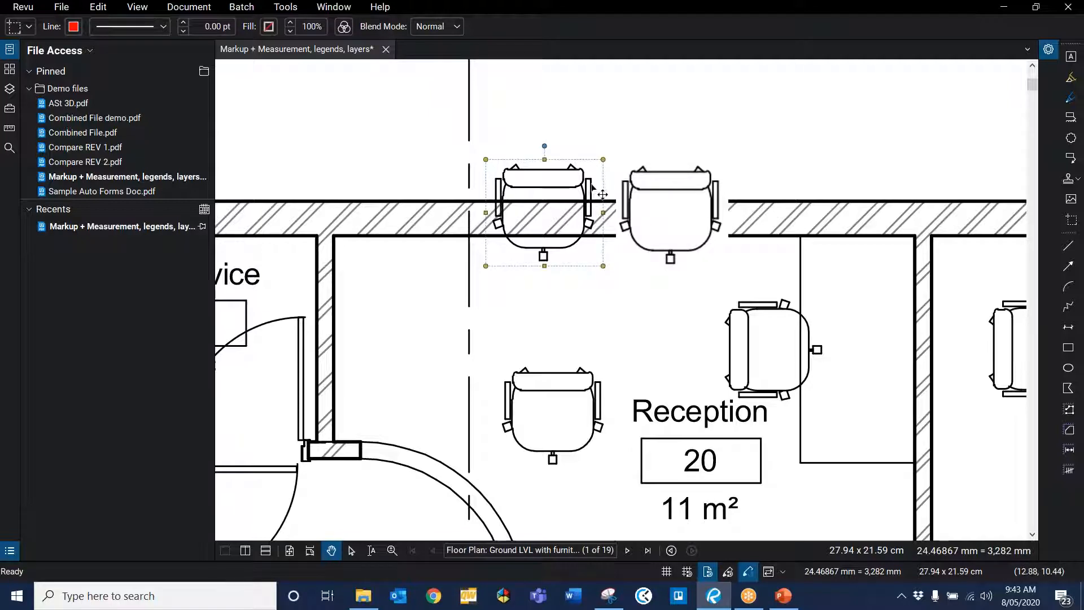
Step: Zoom in and out to compare the image quality of the snapshot chair and the snipped chair
scroll(602, 194, up, 8)
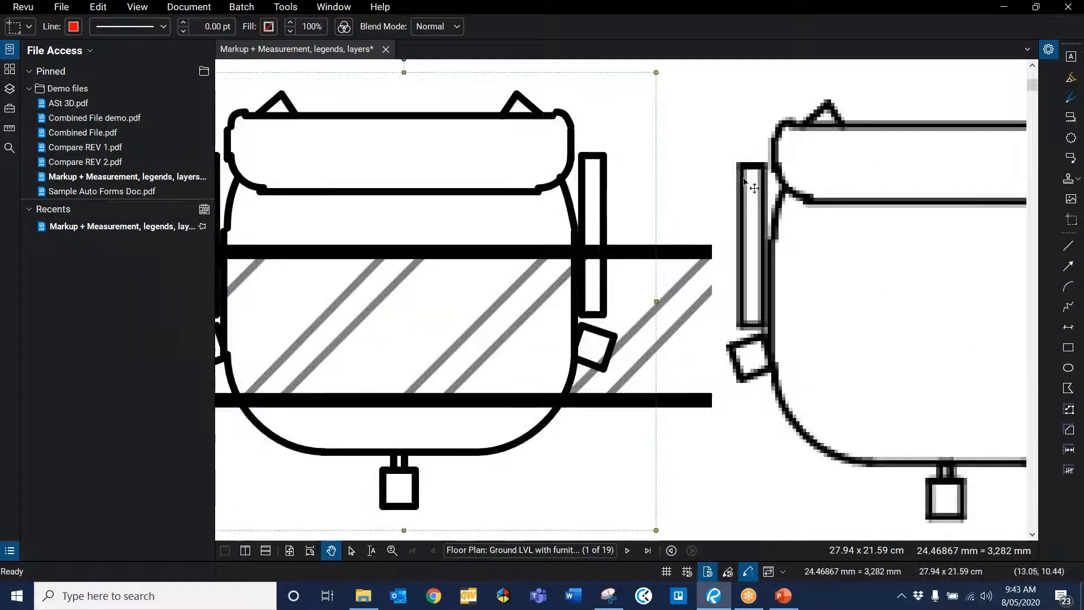
scroll(754, 187, up, 2)
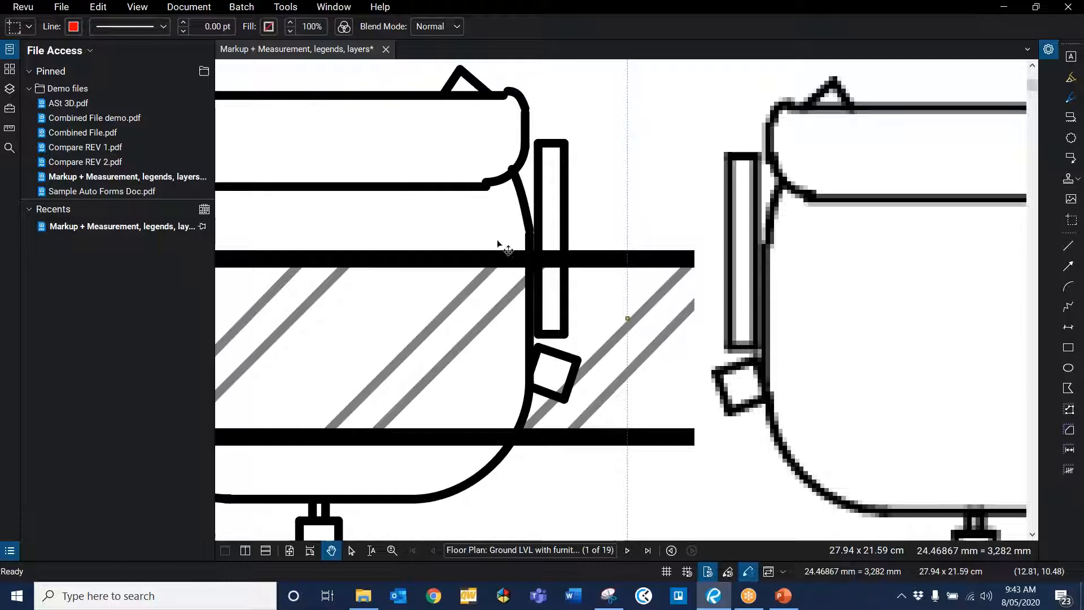
scroll(508, 236, down, 3)
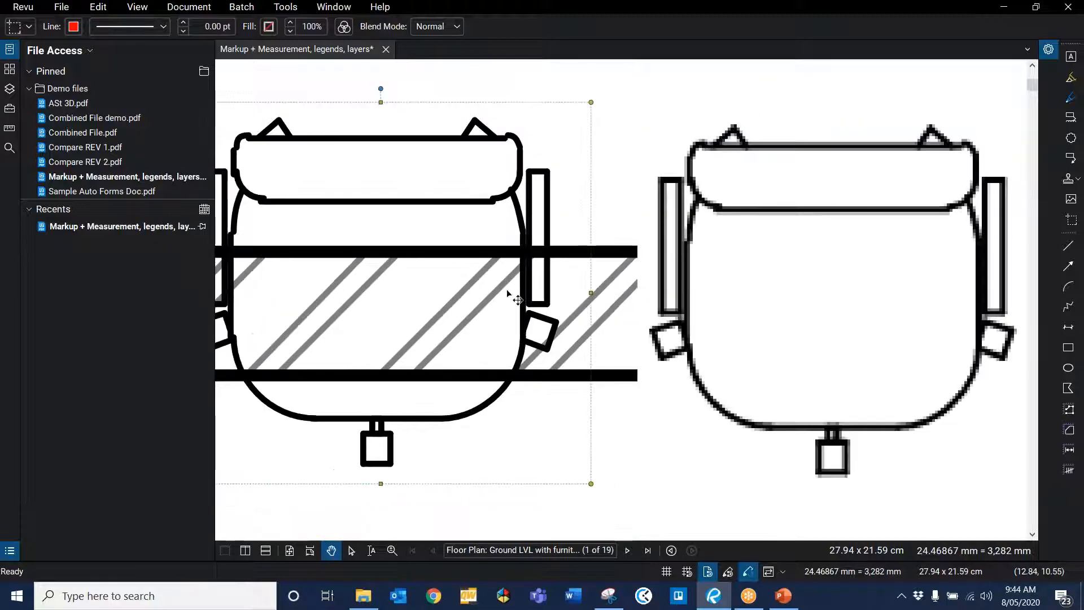
scroll(500, 289, up, 1)
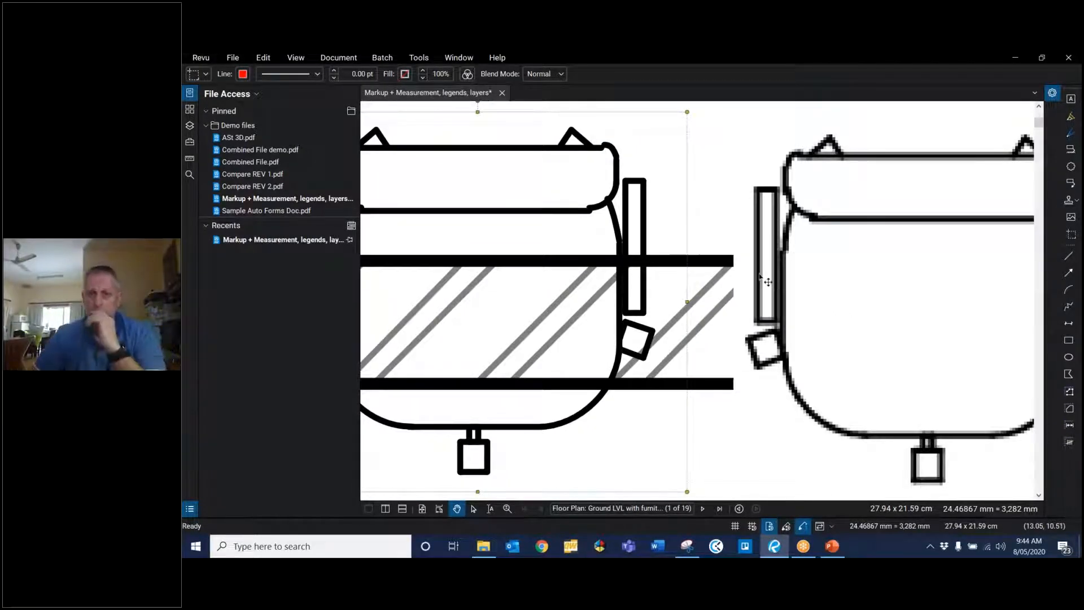
scroll(761, 276, down, 2)
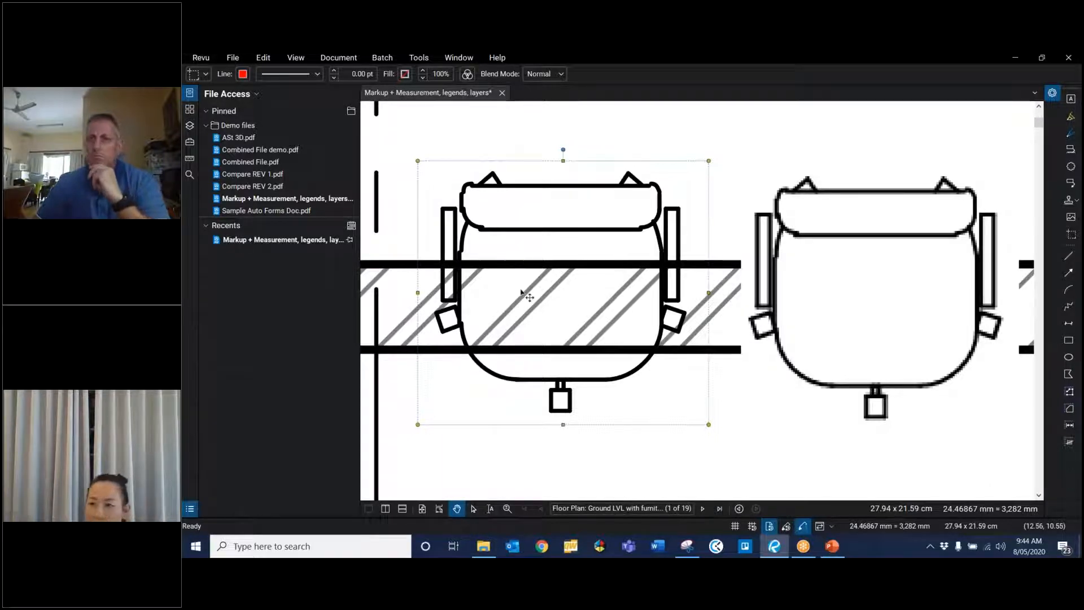
scroll(543, 308, down, 3)
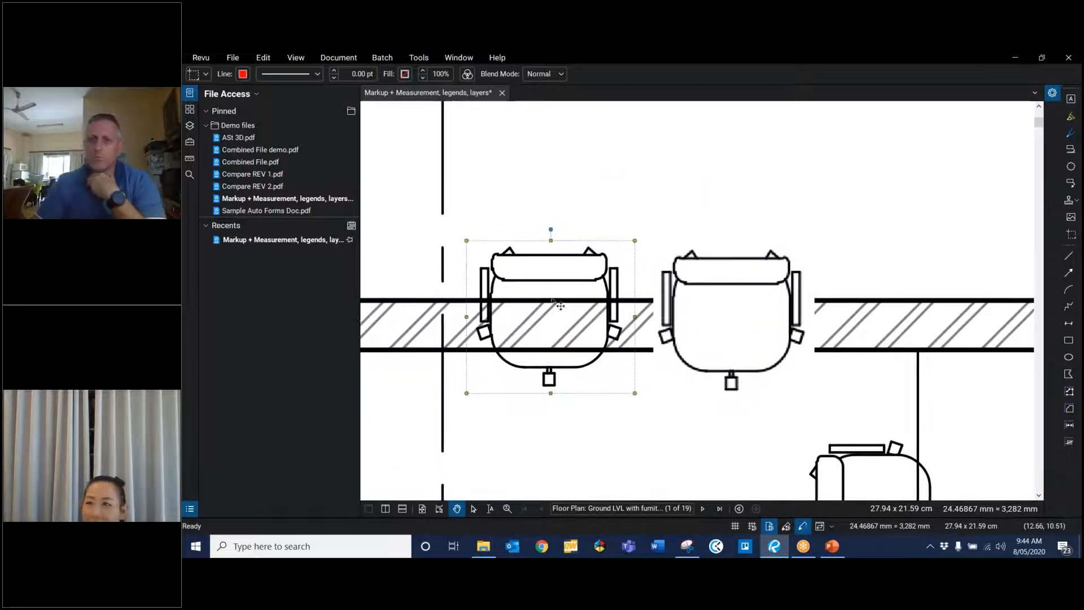
click(769, 286)
right_click(768, 286)
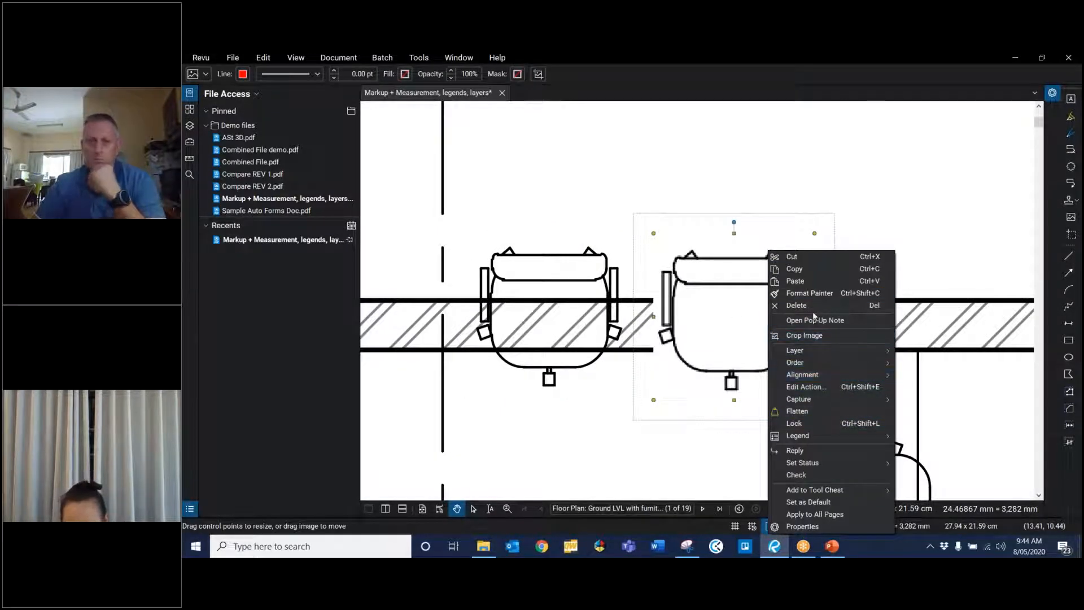
click(763, 293)
Step: Colorize the snapshot chair blue using Change Colors
click(555, 284)
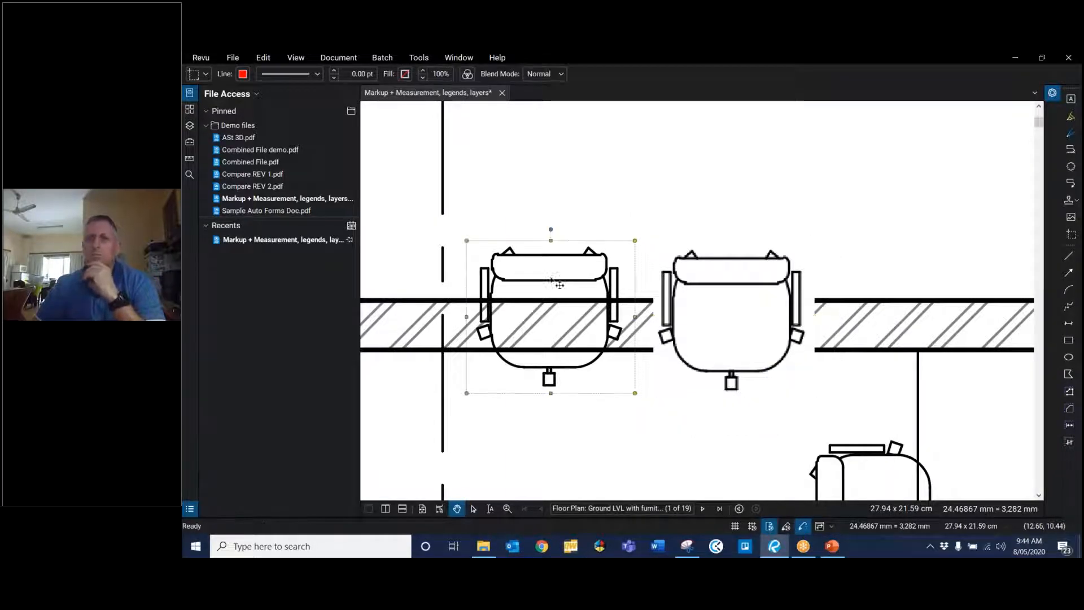
right_click(555, 283)
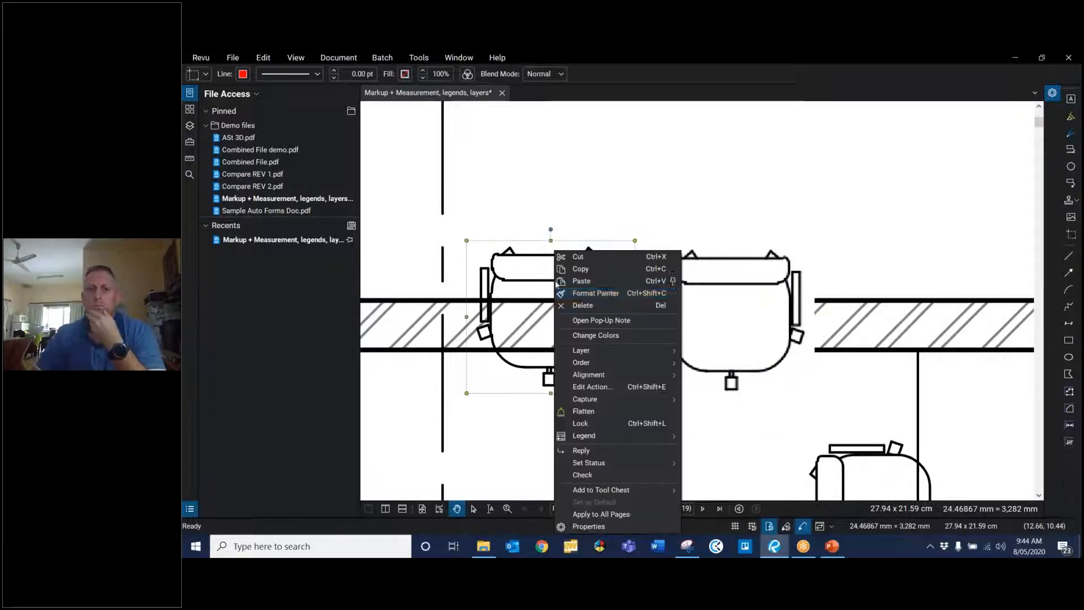
click(612, 338)
click(600, 163)
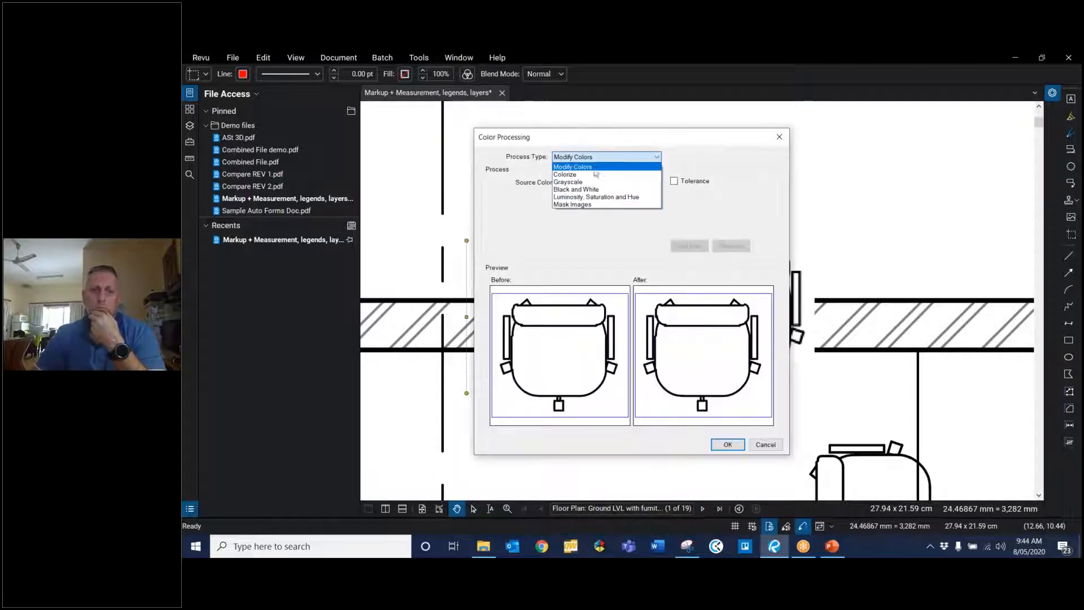
click(570, 168)
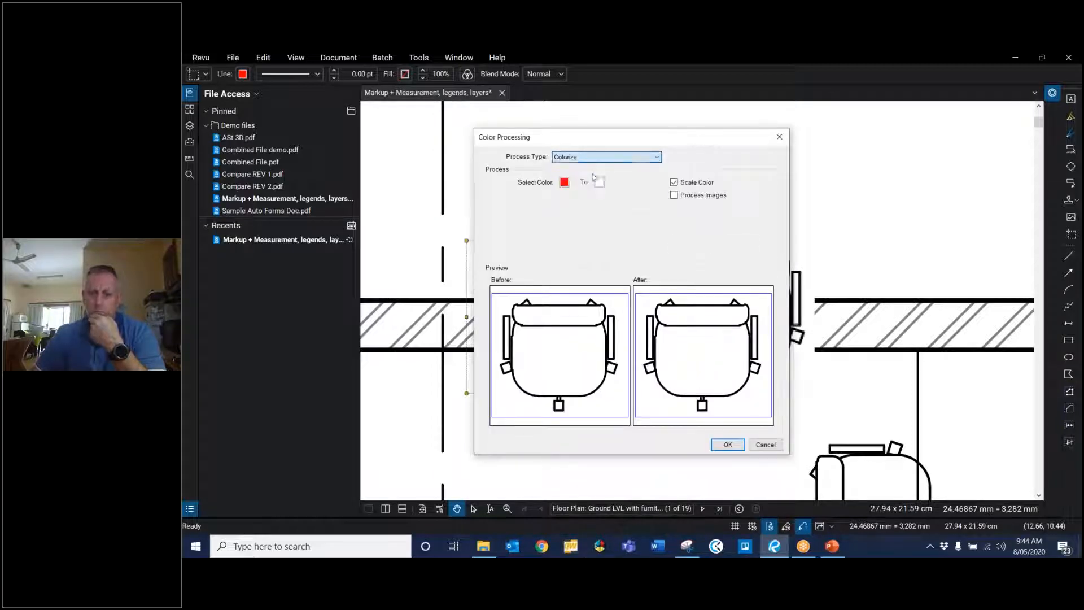
click(564, 183)
click(618, 208)
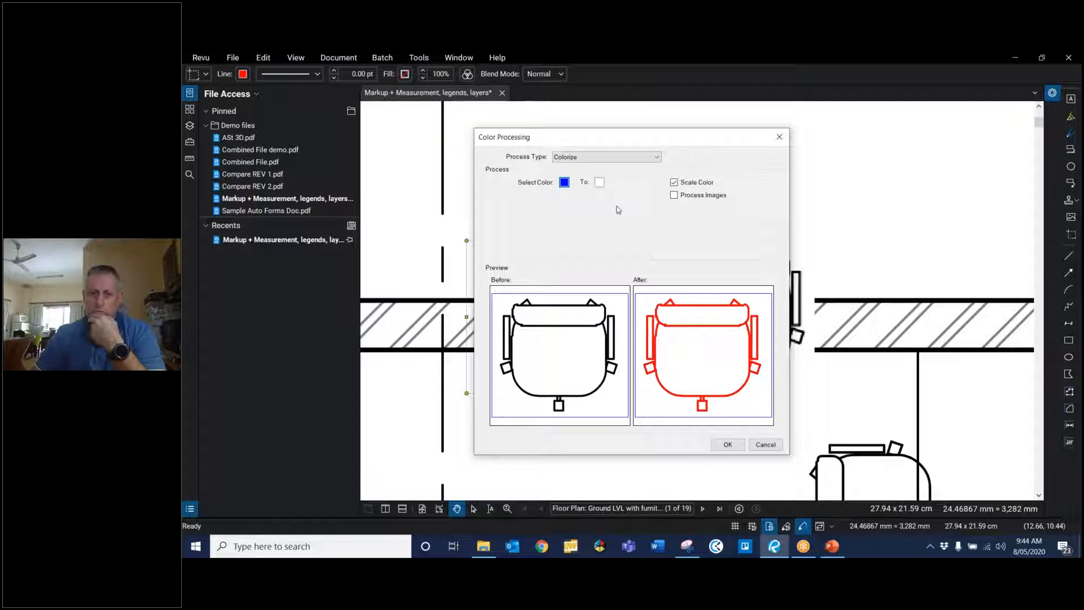
click(728, 445)
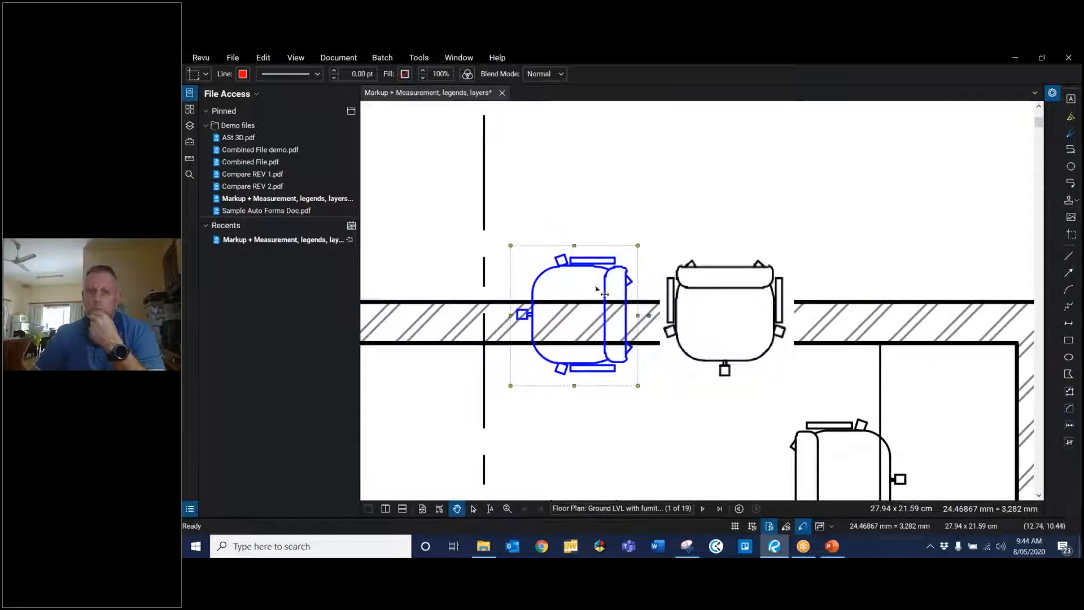
Step: Rotate the blue chair back upright, then select the snipped chair beside it
drag(650, 315, 570, 206)
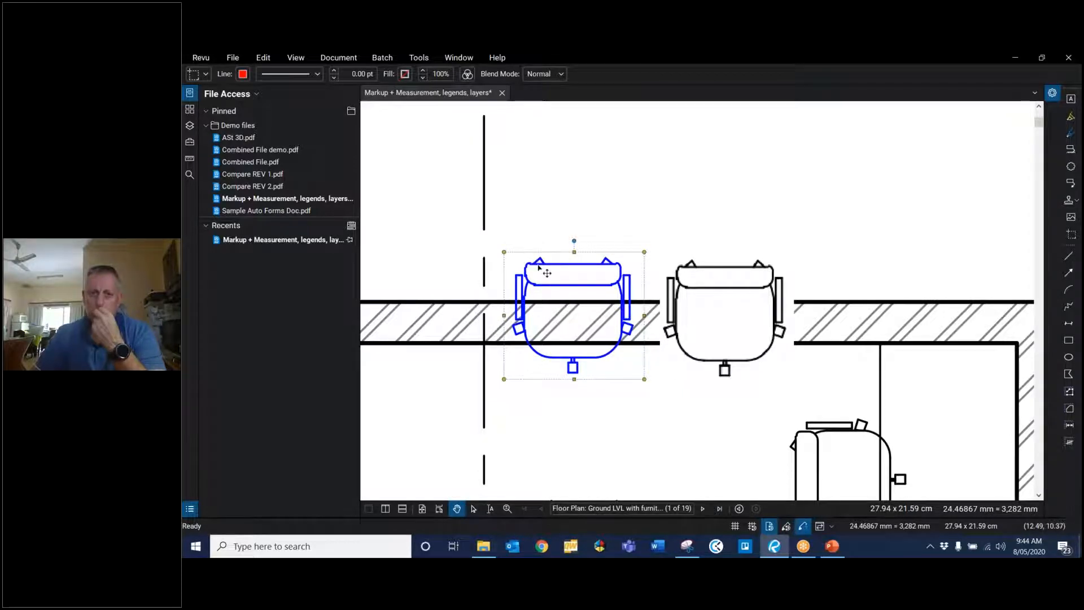
scroll(546, 273, down, 3)
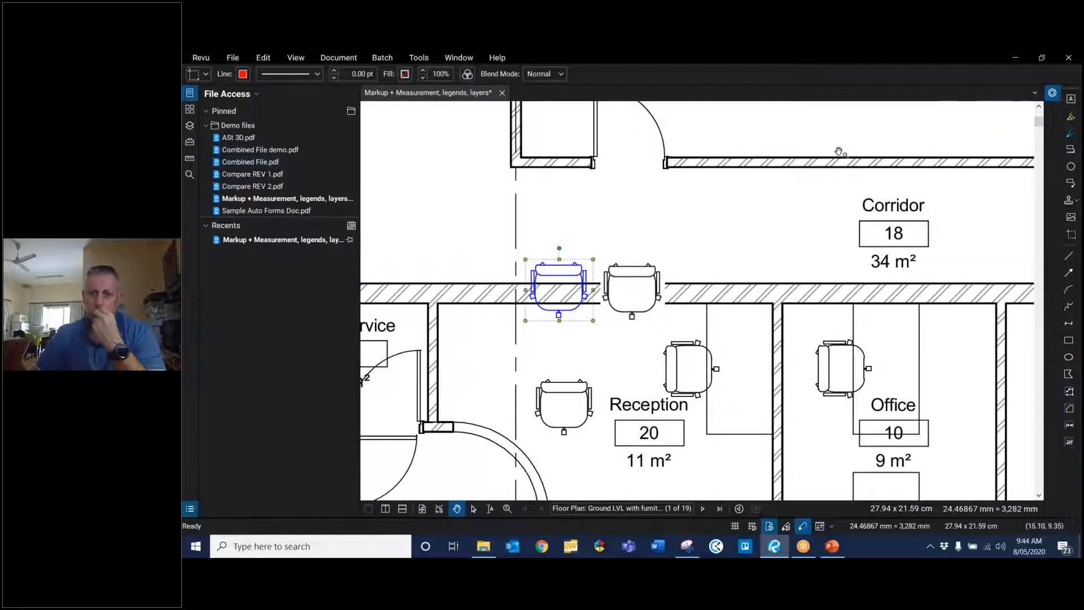
click(642, 280)
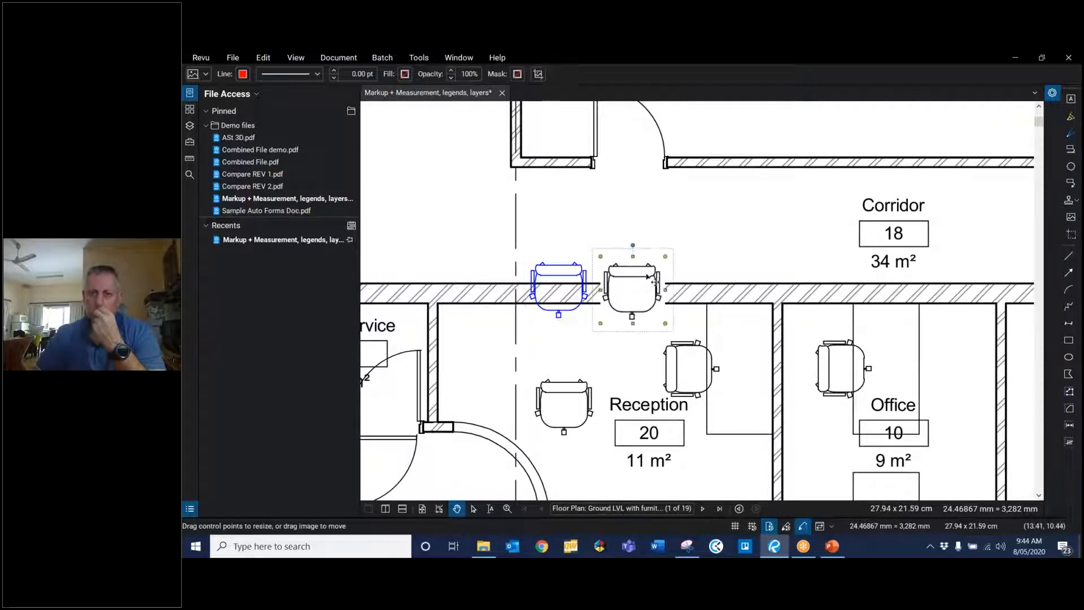
Step: Move the snipped chair and the blue chair off the wall up into the Corridor, placing them side by side
scroll(653, 276, up, 3)
scroll(649, 265, down, 1)
scroll(641, 259, up, 1)
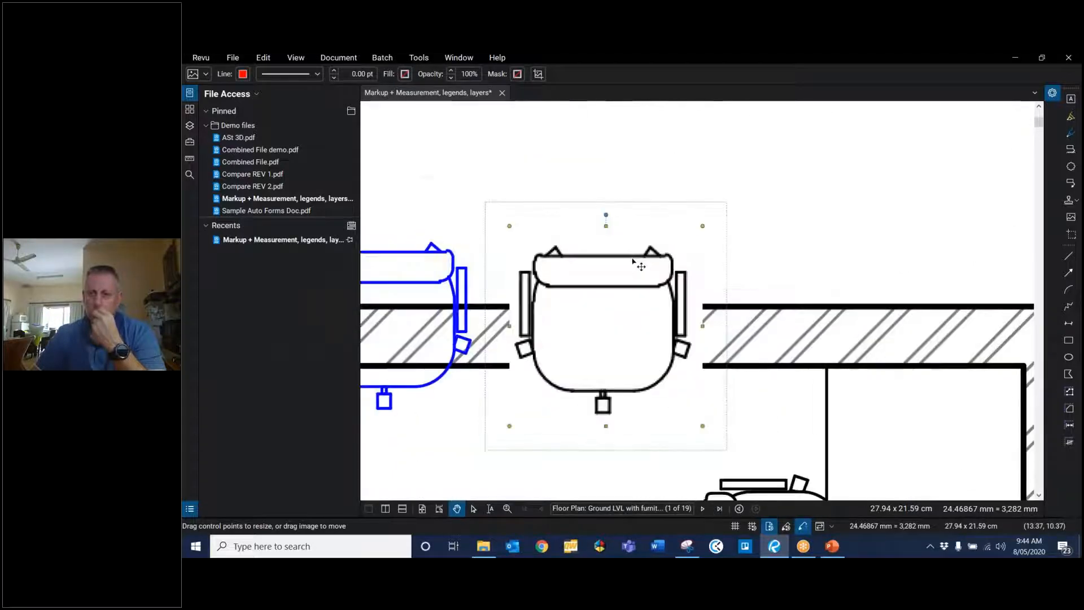
scroll(637, 264, up, 1)
scroll(598, 285, down, 3)
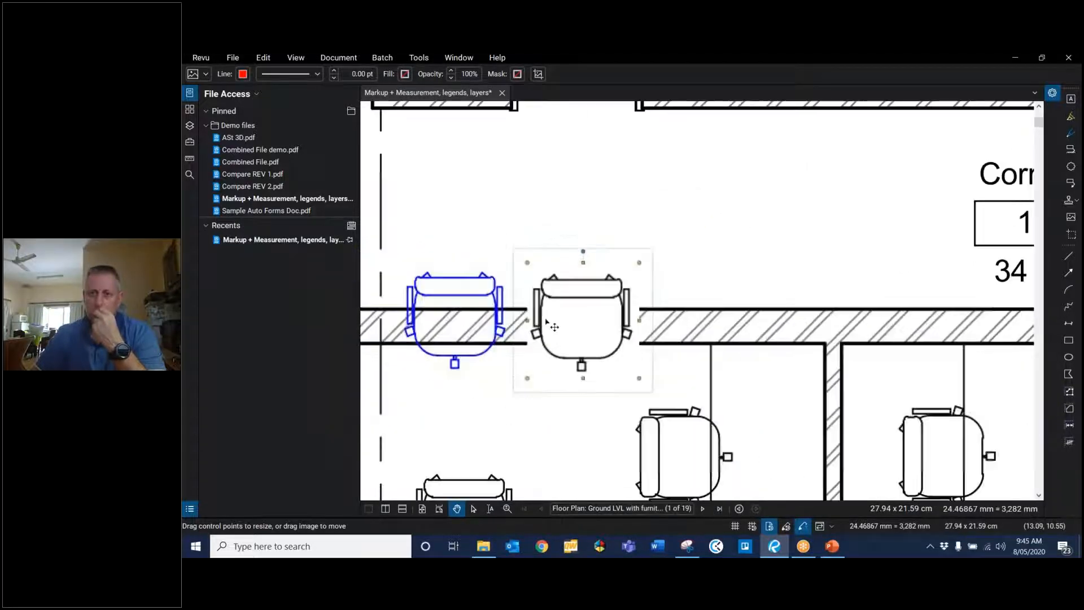
scroll(553, 327, down, 2)
drag(565, 316, 612, 251)
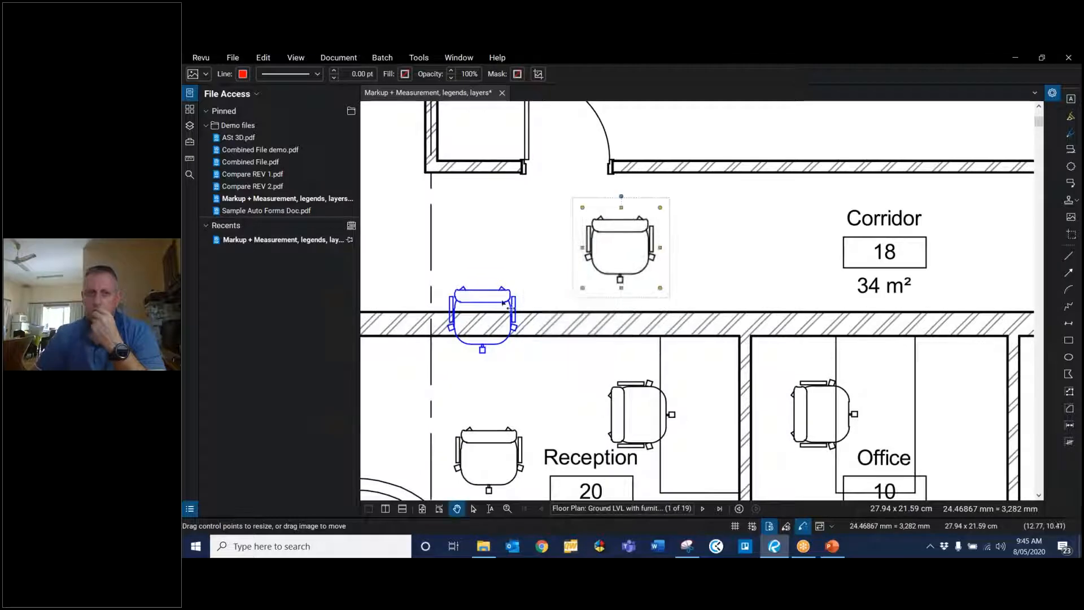
click(489, 295)
drag(489, 295, 536, 231)
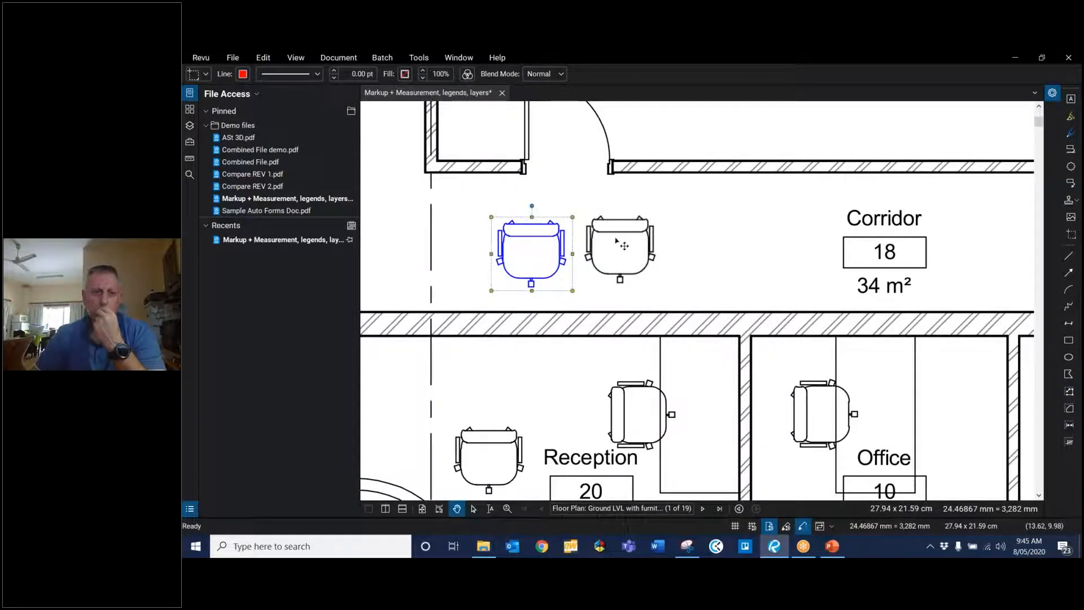
scroll(621, 246, down, 3)
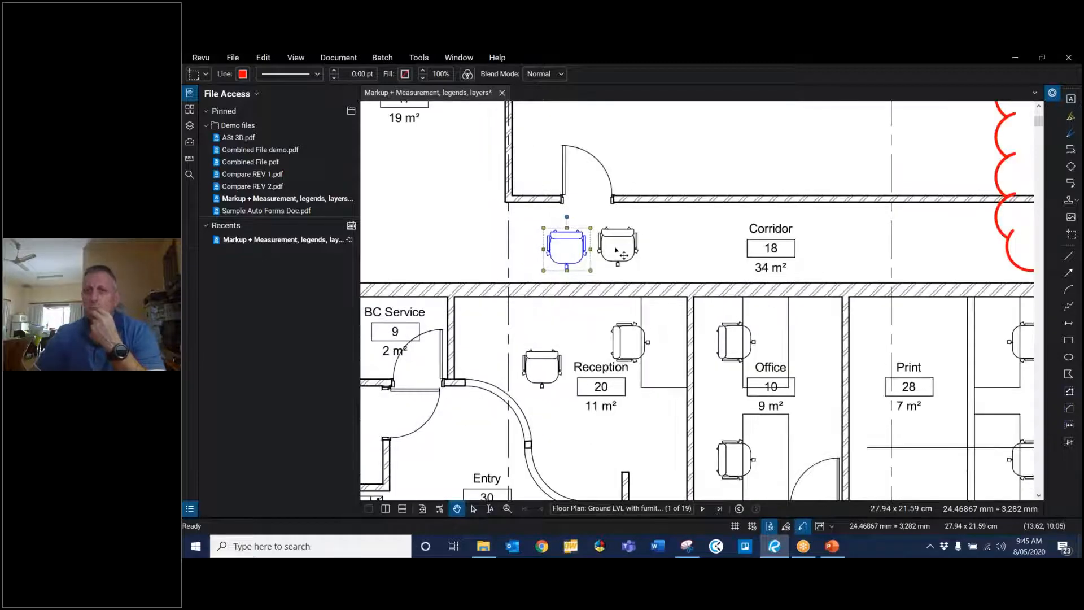
scroll(619, 249, down, 1)
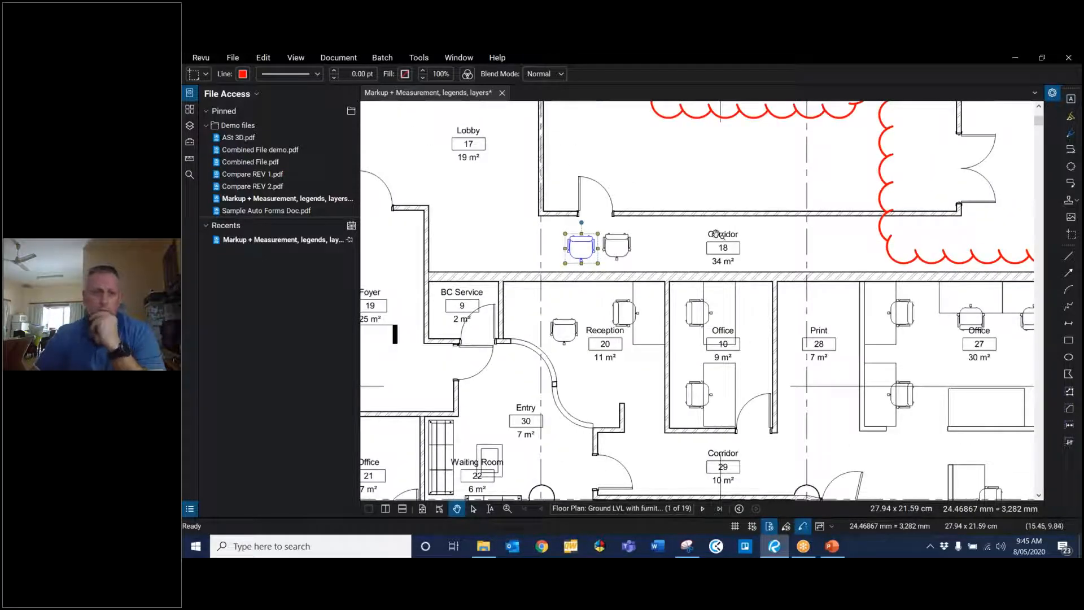
scroll(716, 234, down, 1)
scroll(716, 235, down, 1)
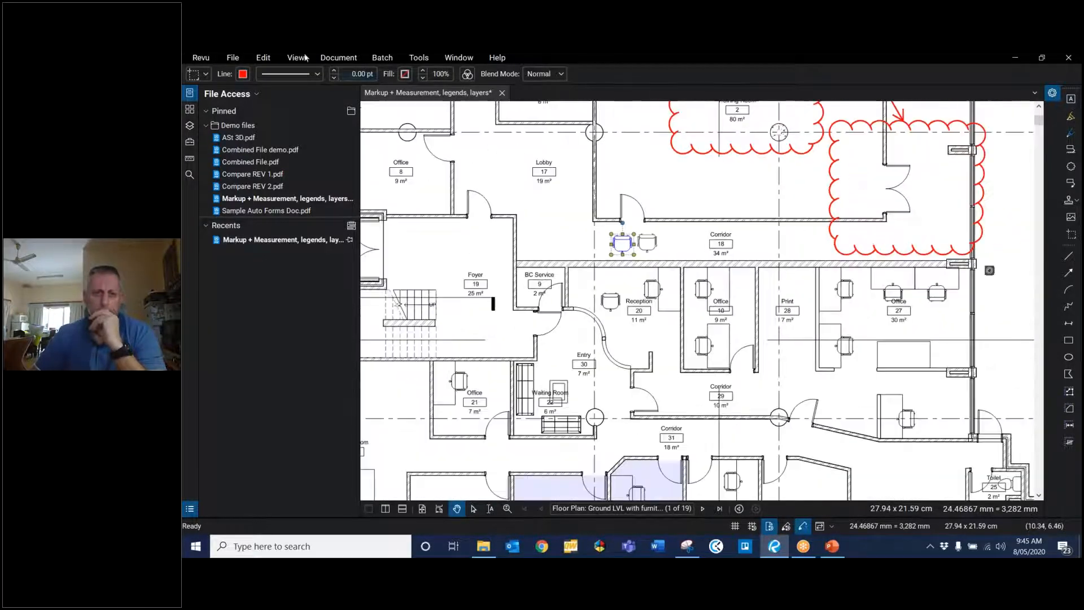
click(423, 58)
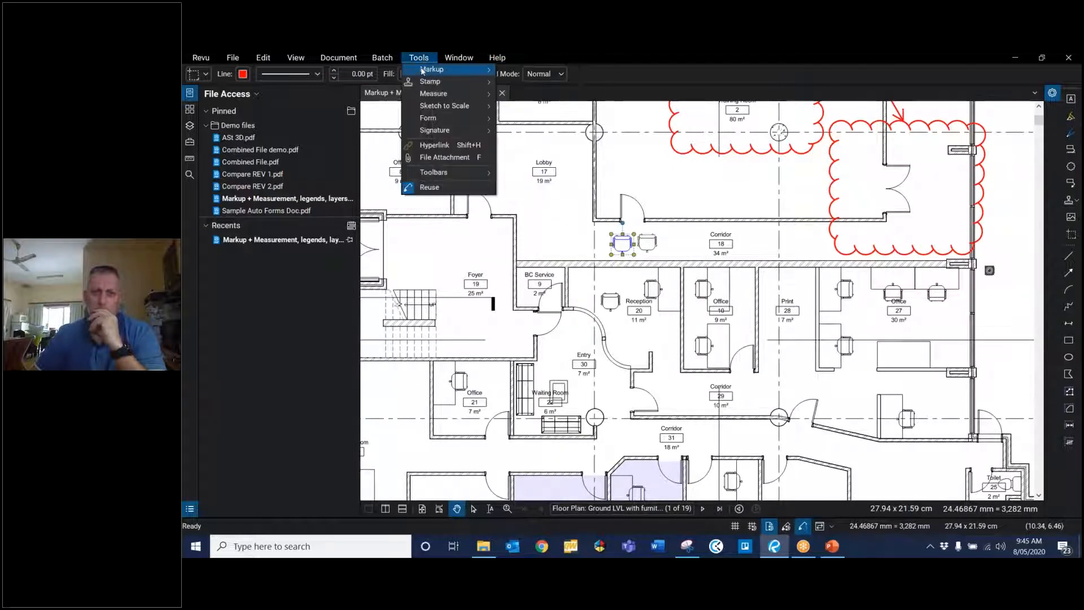
mouse_move(467, 70)
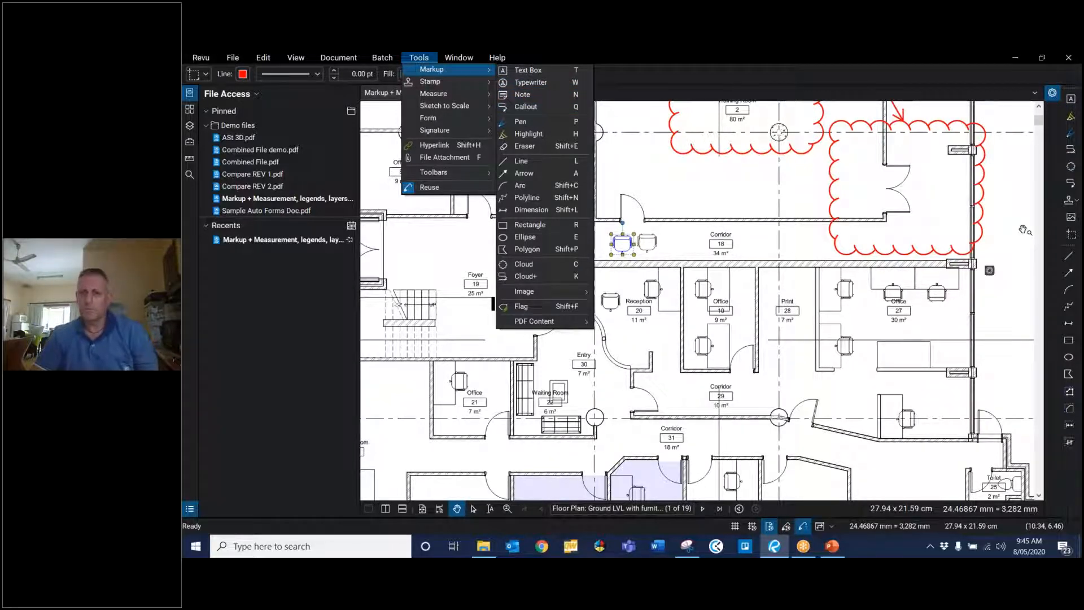
click(1024, 230)
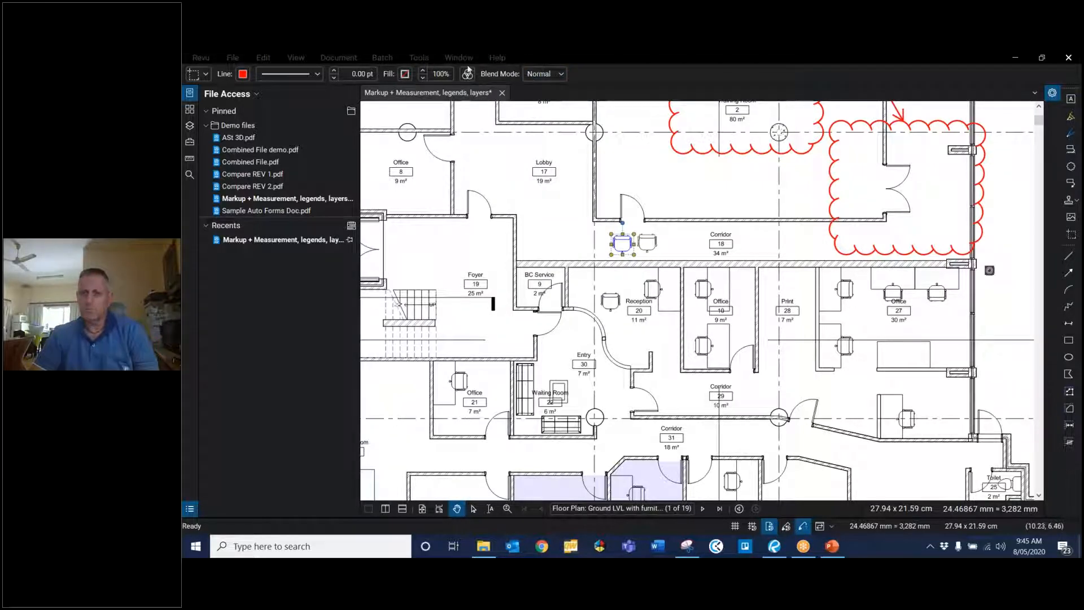
click(418, 59)
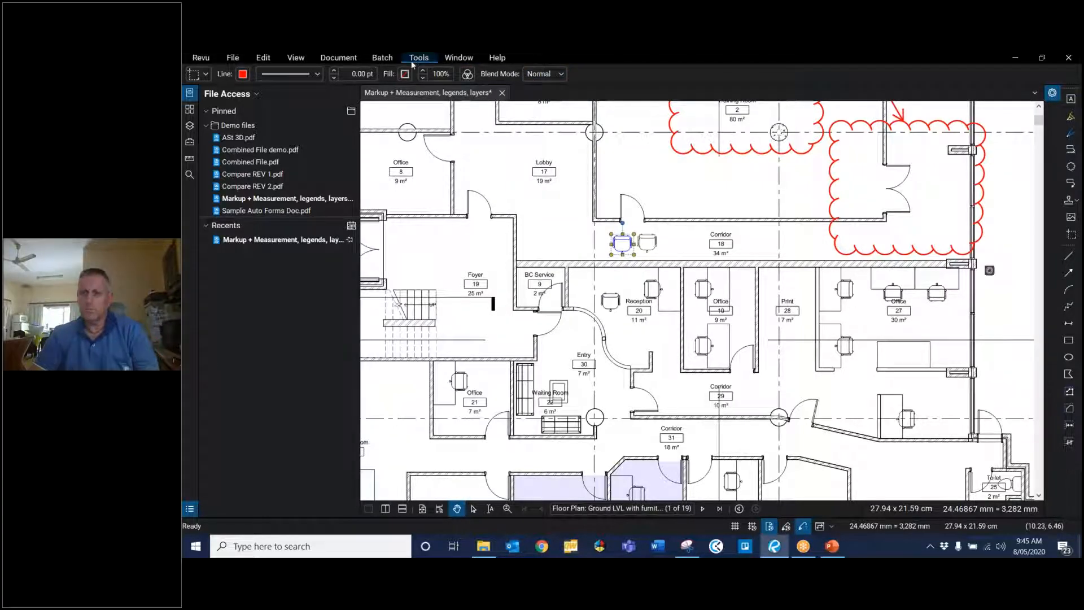
click(413, 61)
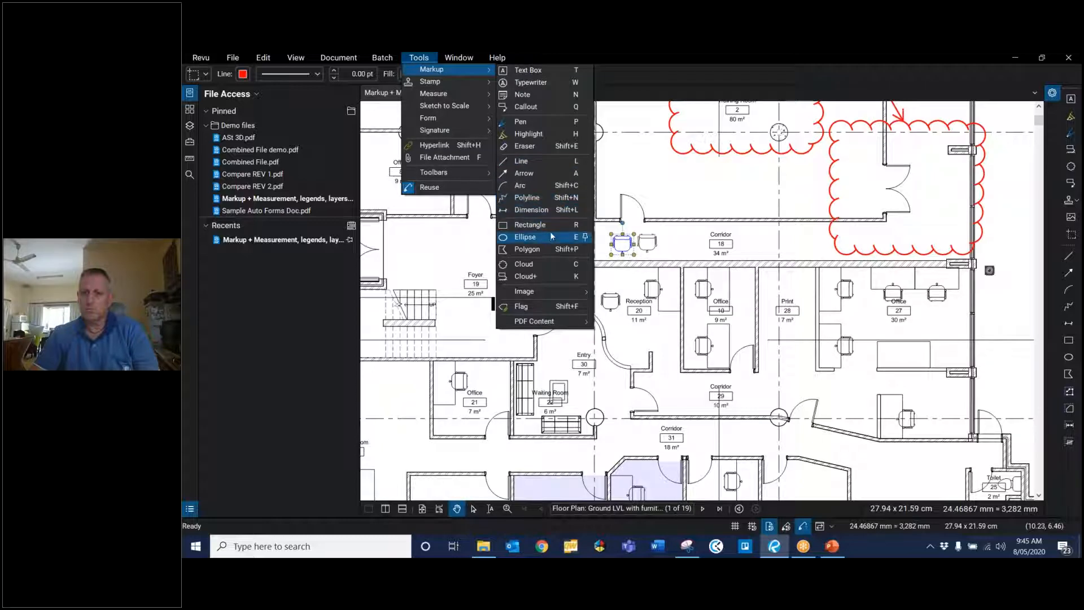
mouse_move(544, 322)
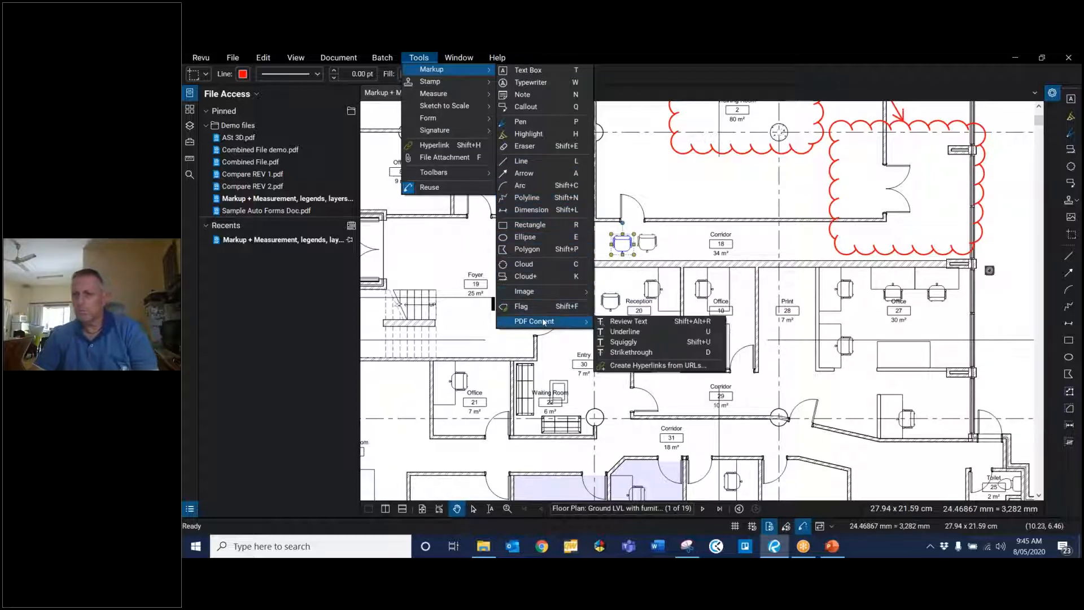
click(654, 255)
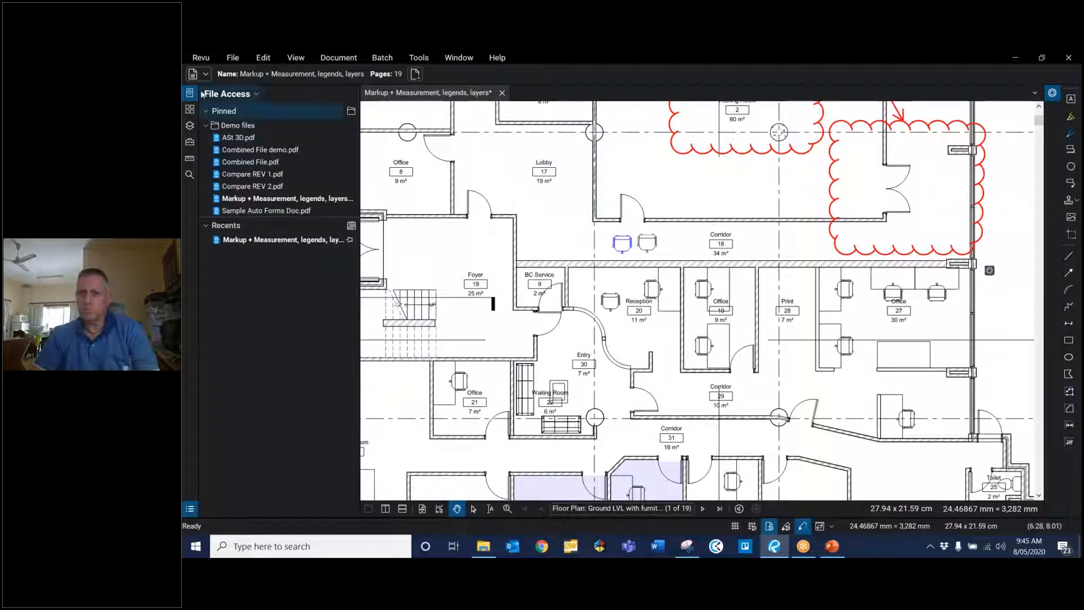
Step: Open the Layers panel and add a new layer before named Reviews
click(190, 125)
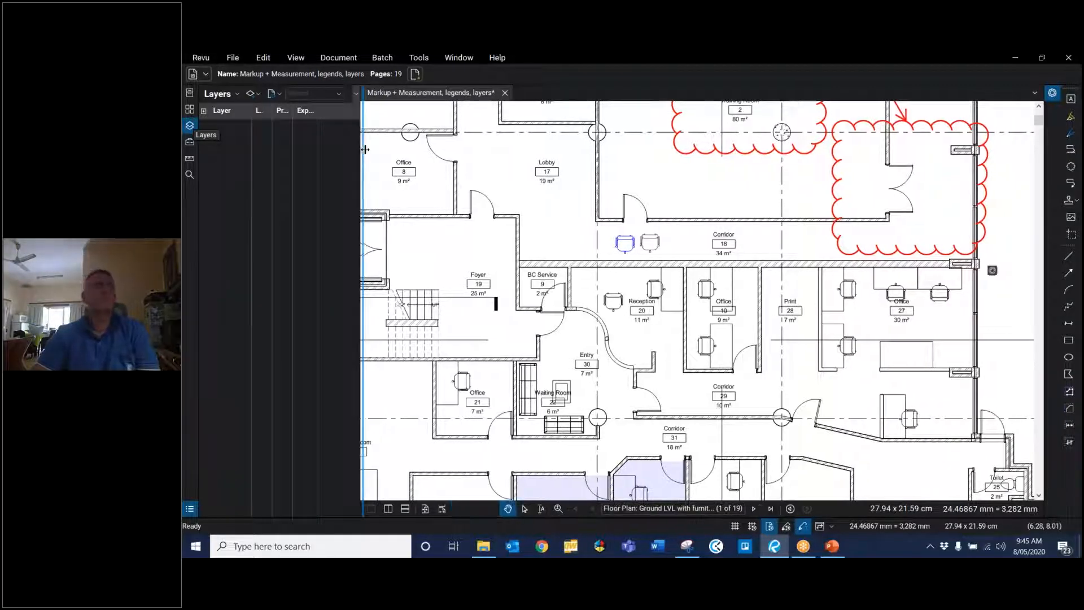
drag(364, 149, 380, 150)
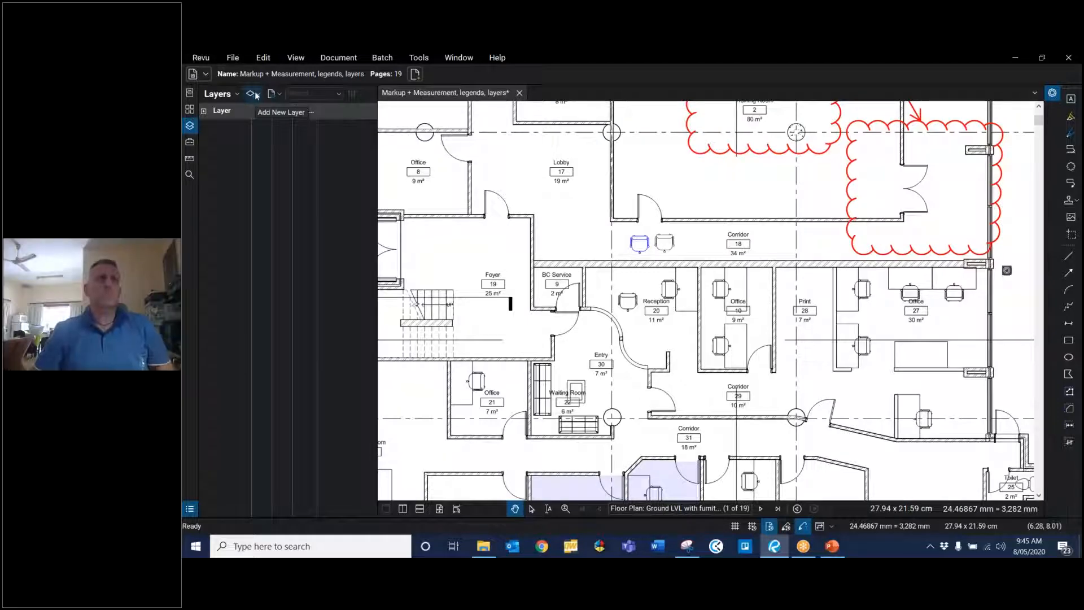
click(257, 95)
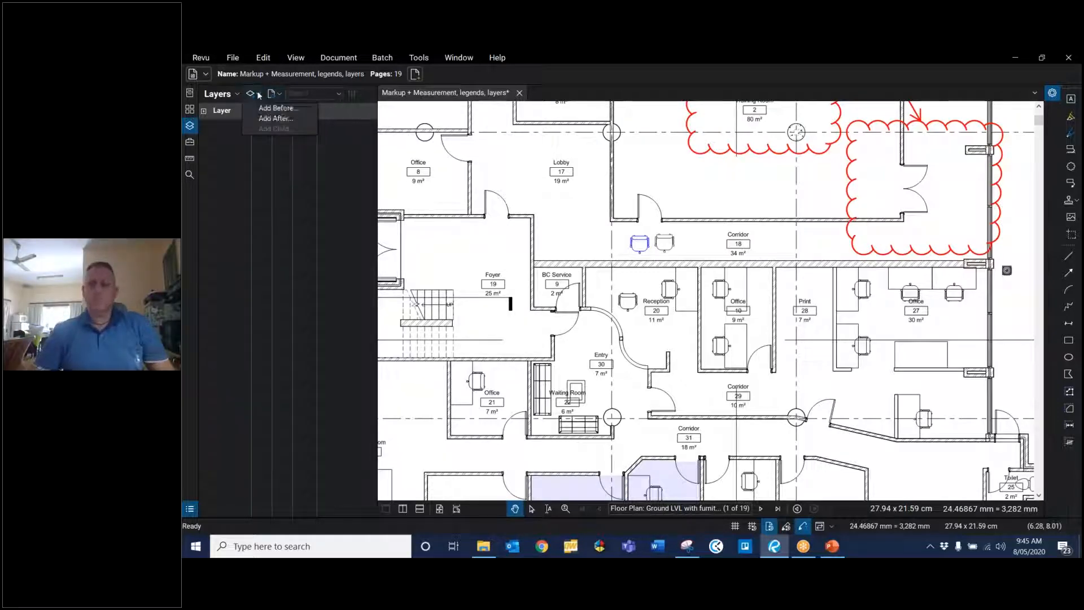
click(256, 95)
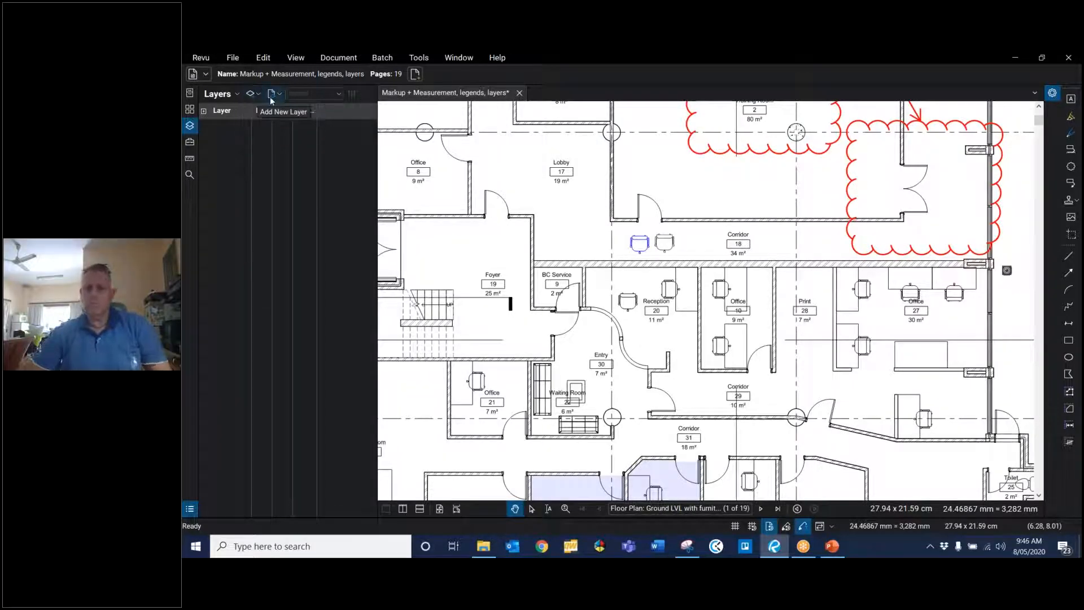
click(259, 96)
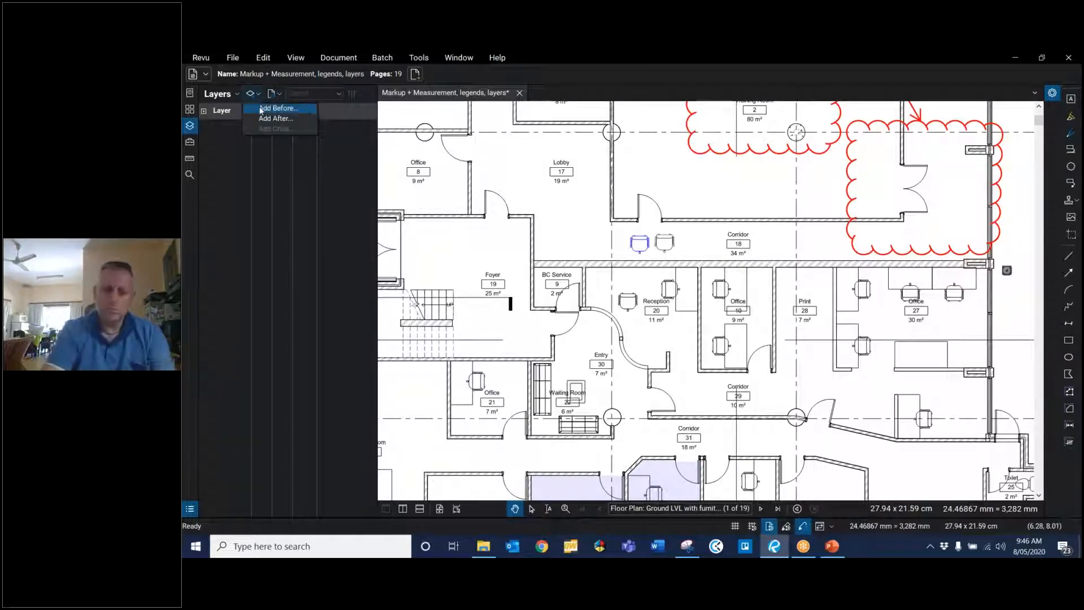
click(276, 108)
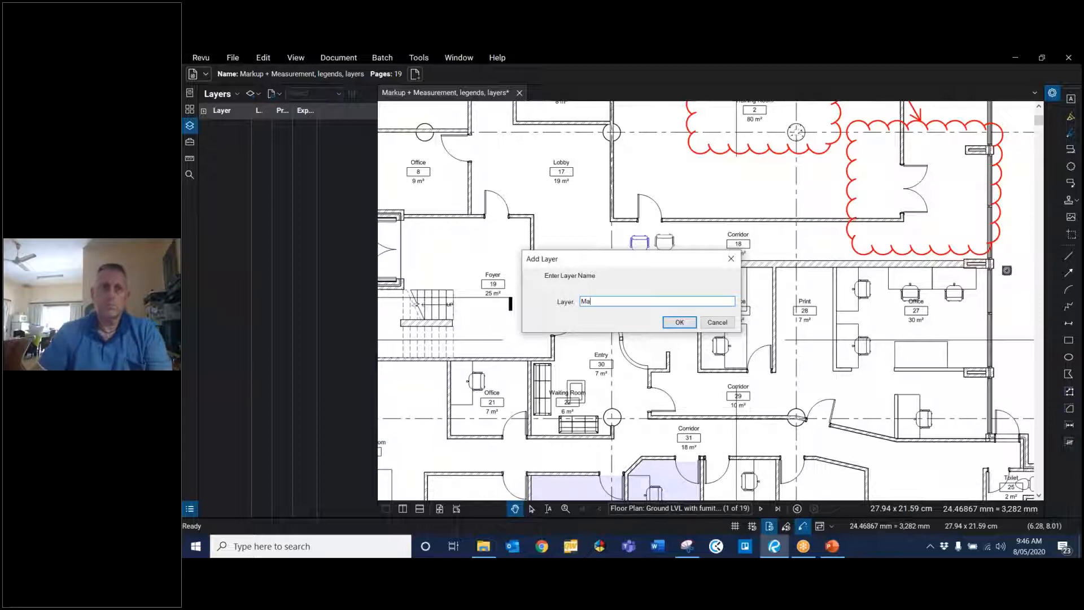
text(Reviews)
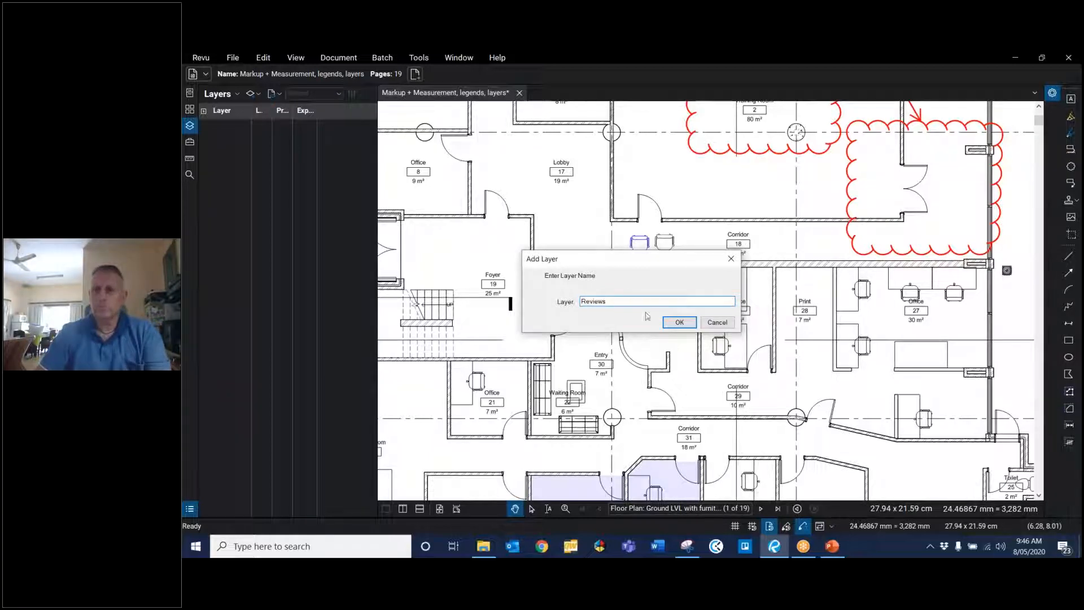
click(679, 322)
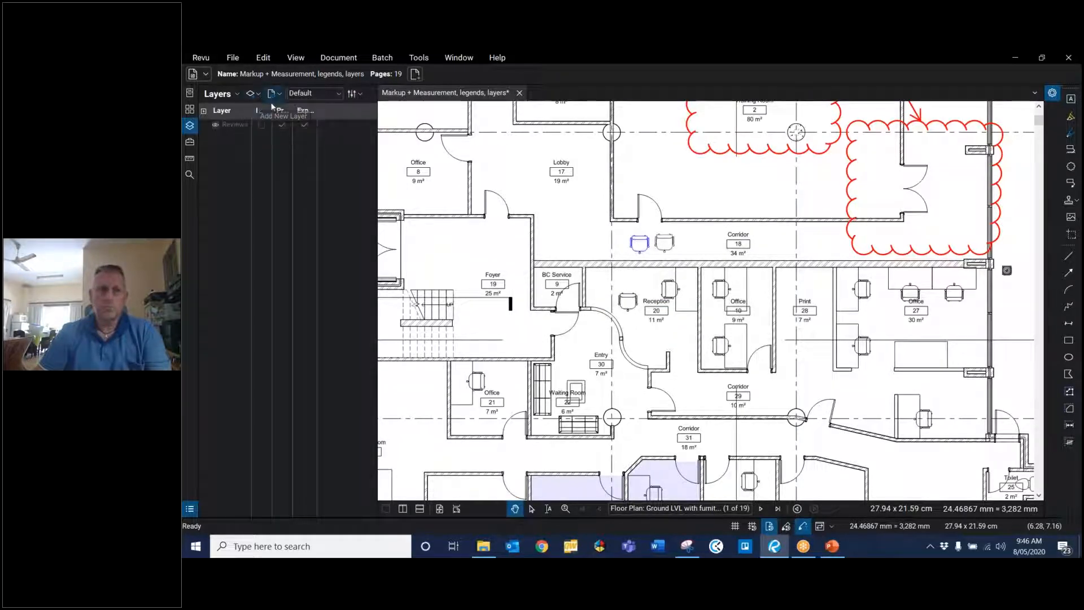
Step: Add a second layer after it named Images
click(252, 93)
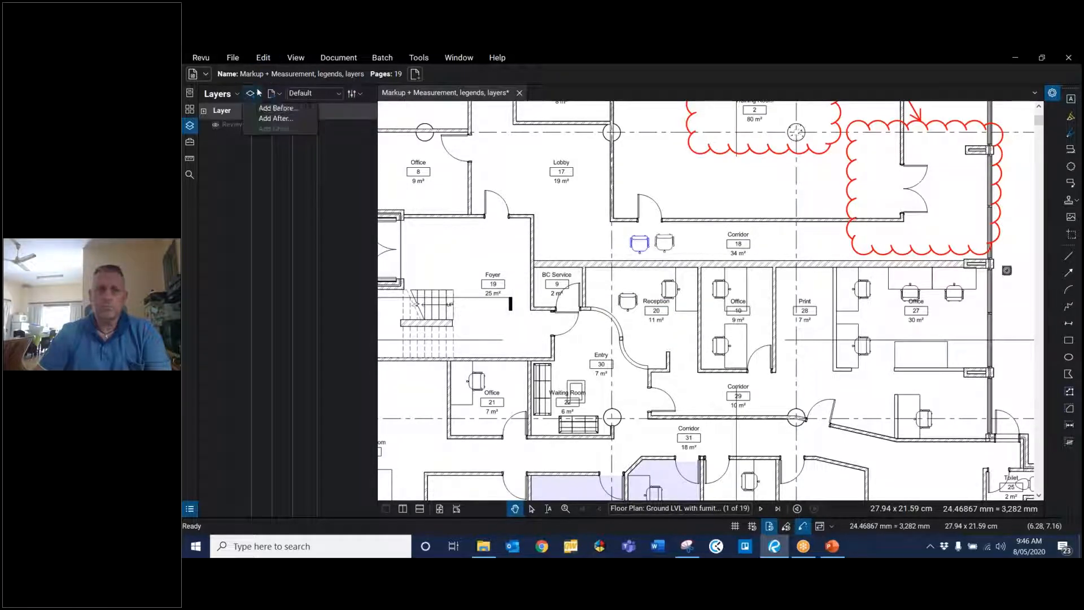
click(268, 119)
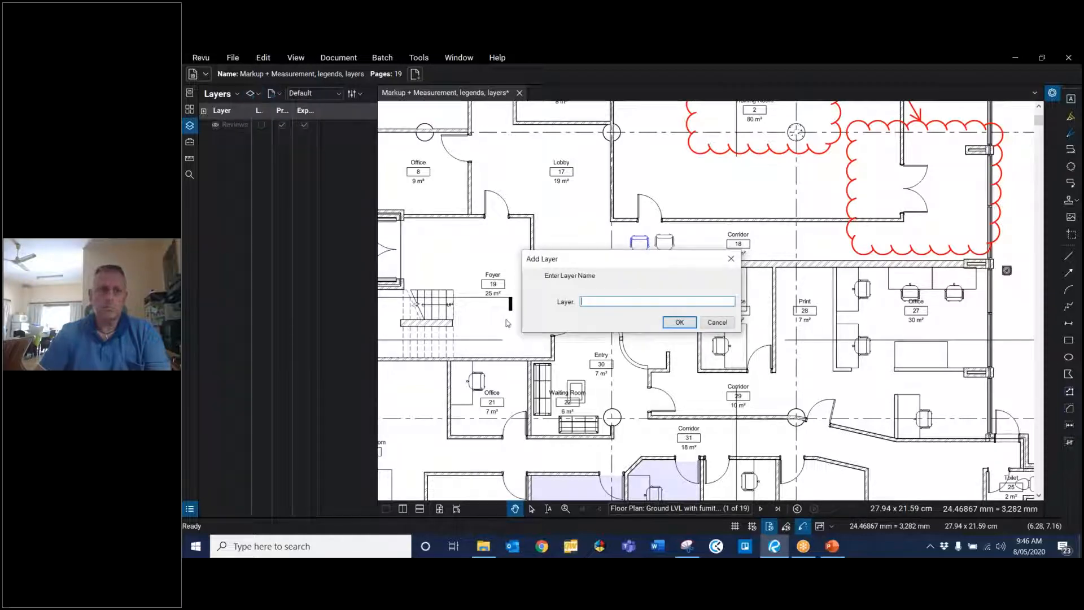
text(Images)
click(680, 323)
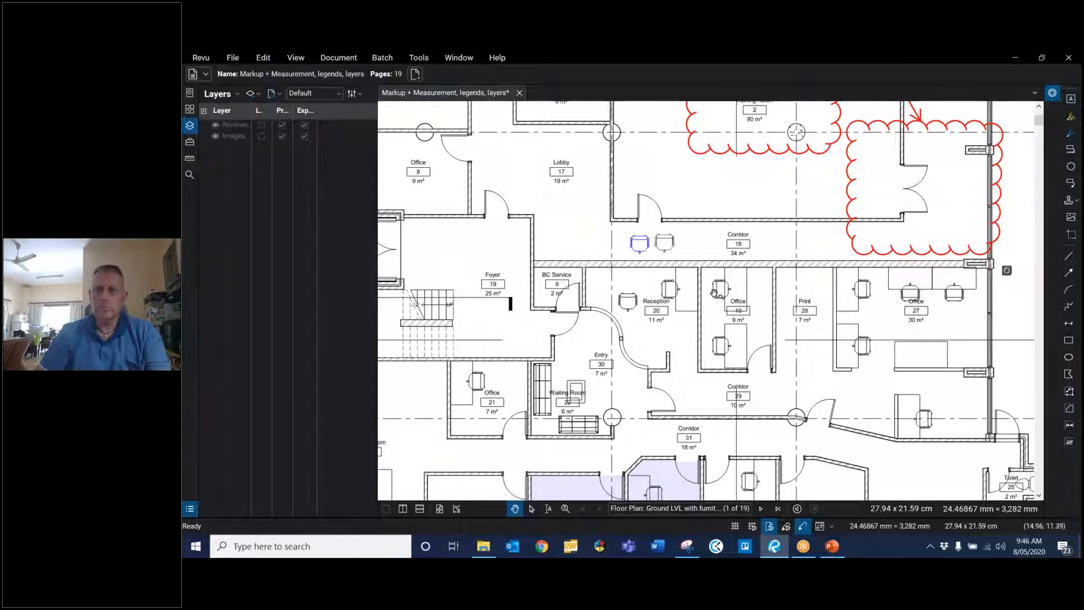
Step: Assign the Training Room review cloud to the Reviews layer
scroll(714, 290, down, 1)
scroll(714, 291, up, 2)
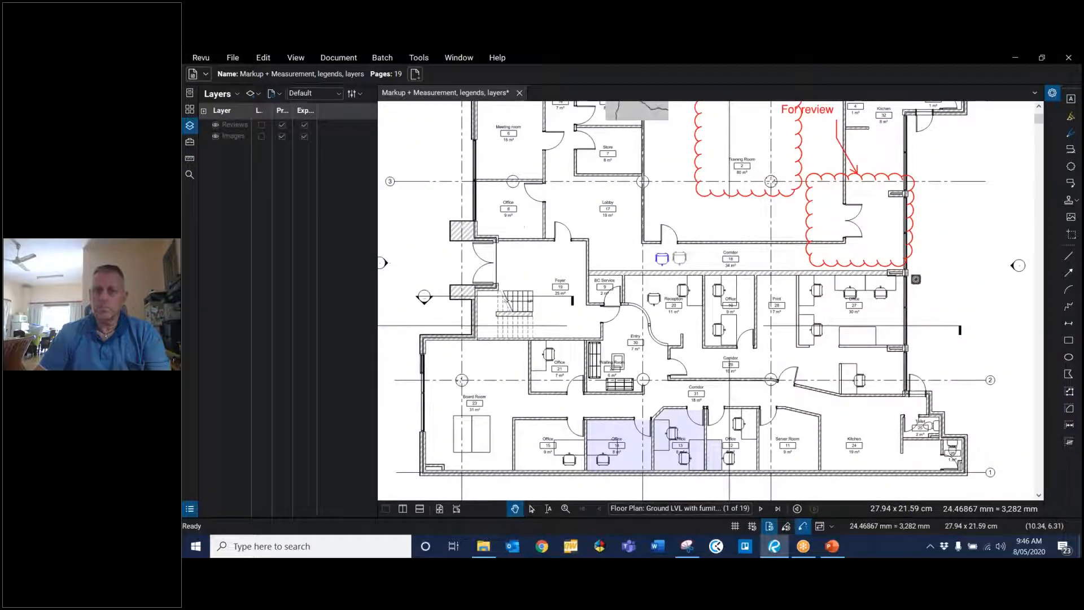
scroll(549, 231, down, 1)
scroll(549, 231, up, 1)
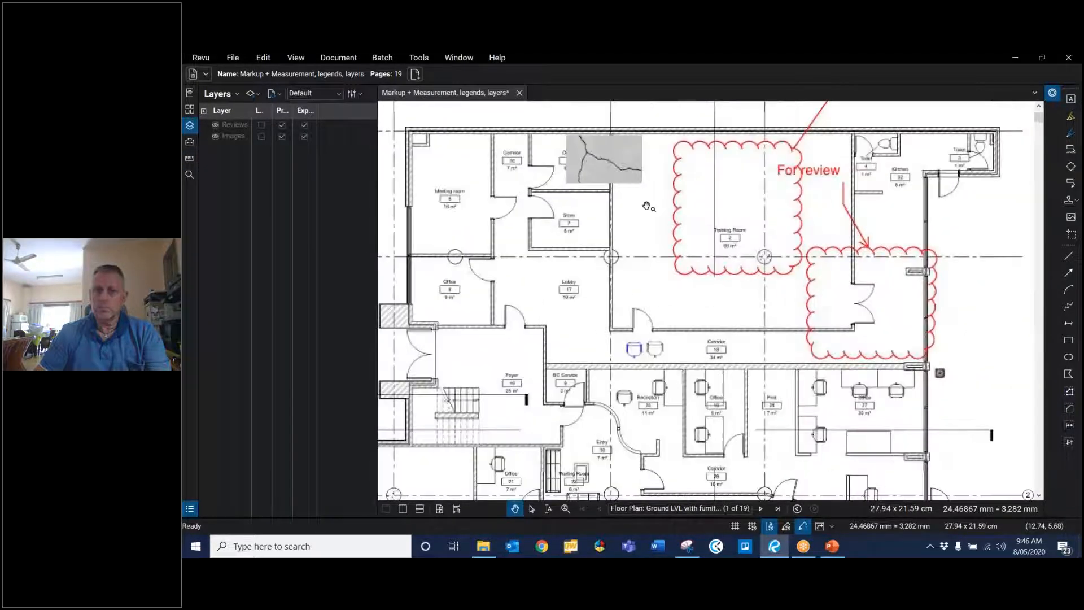
right_click(678, 207)
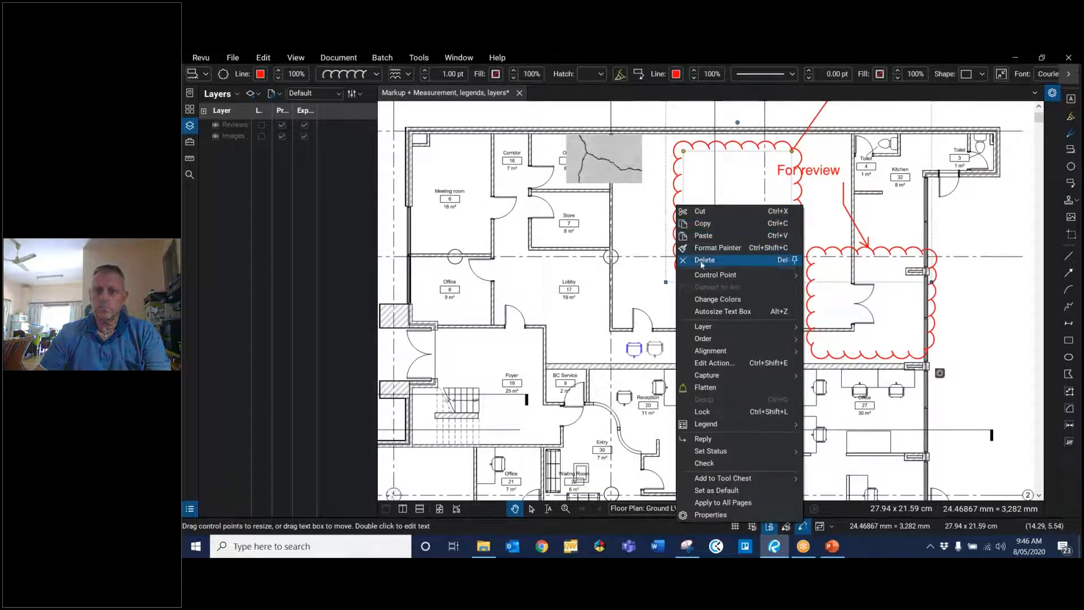
mouse_move(749, 378)
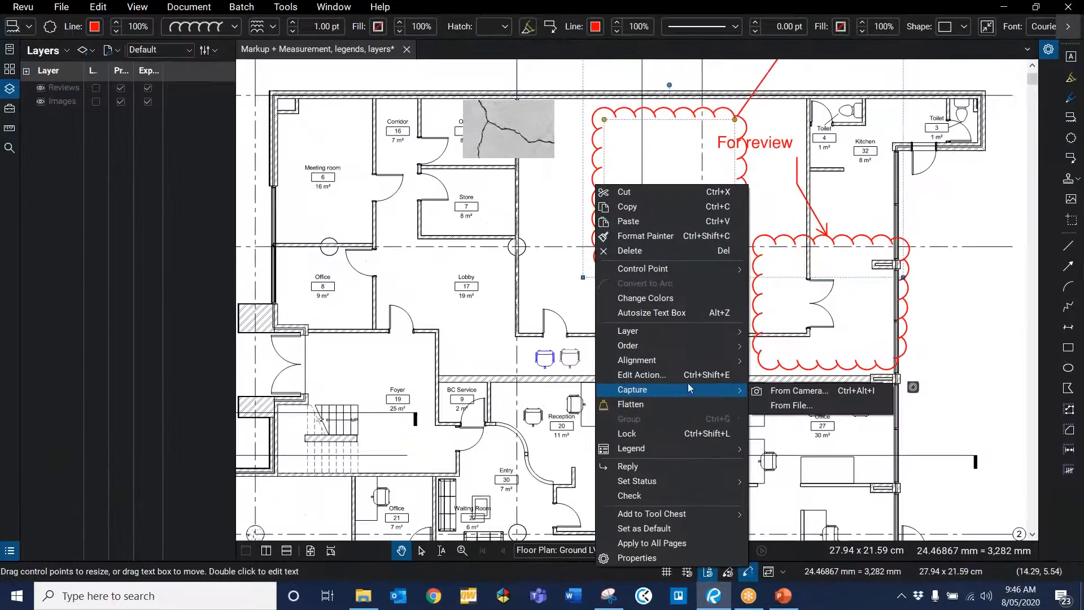
mouse_move(709, 333)
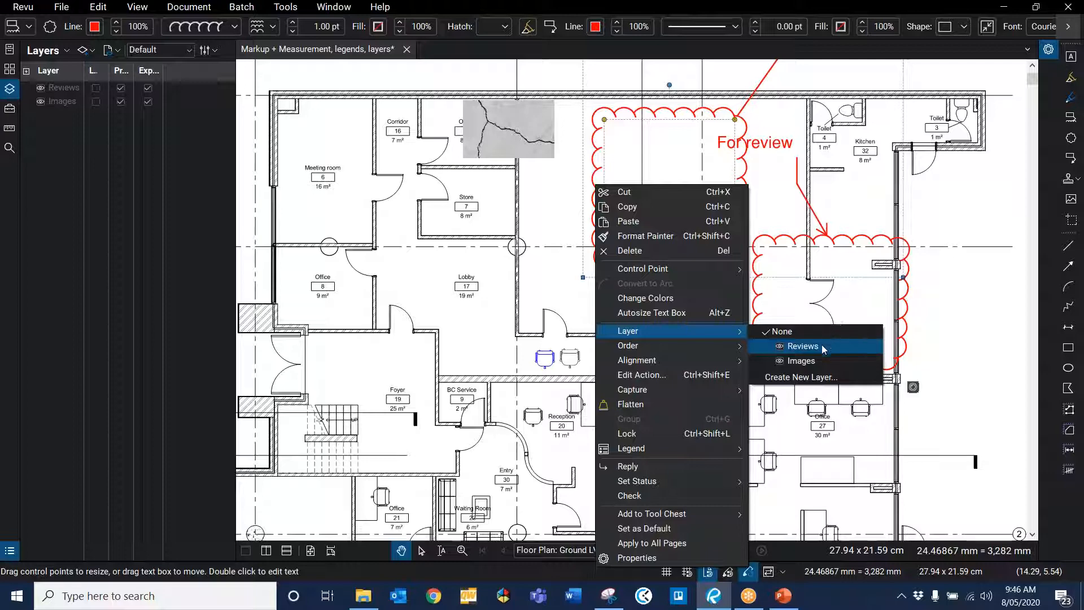
click(803, 346)
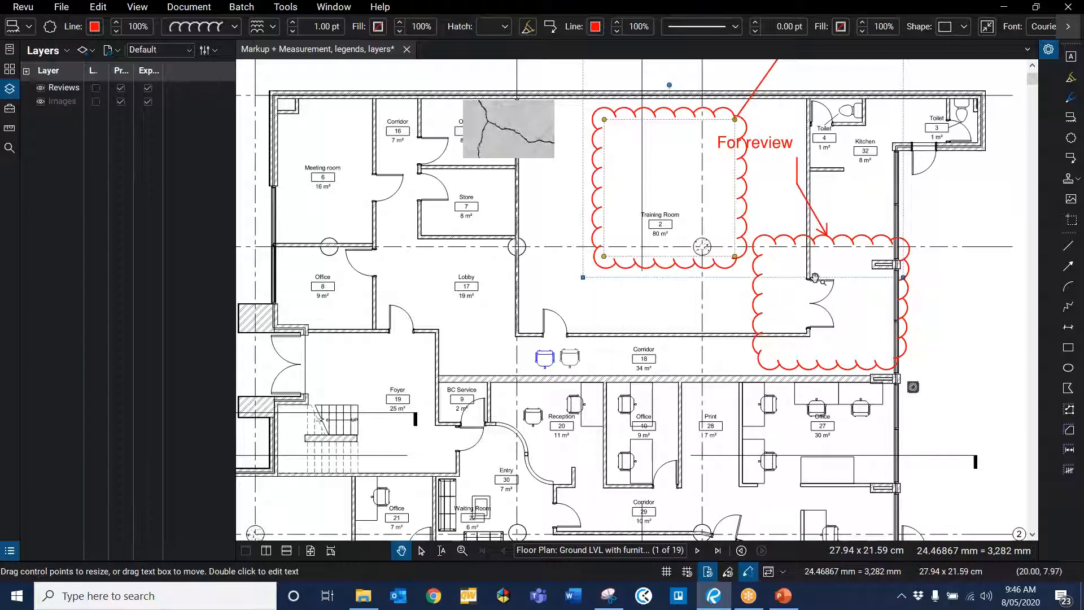
Step: Assign the cloud around the room beside the Training Room to the Images layer
key(Escape)
click(833, 236)
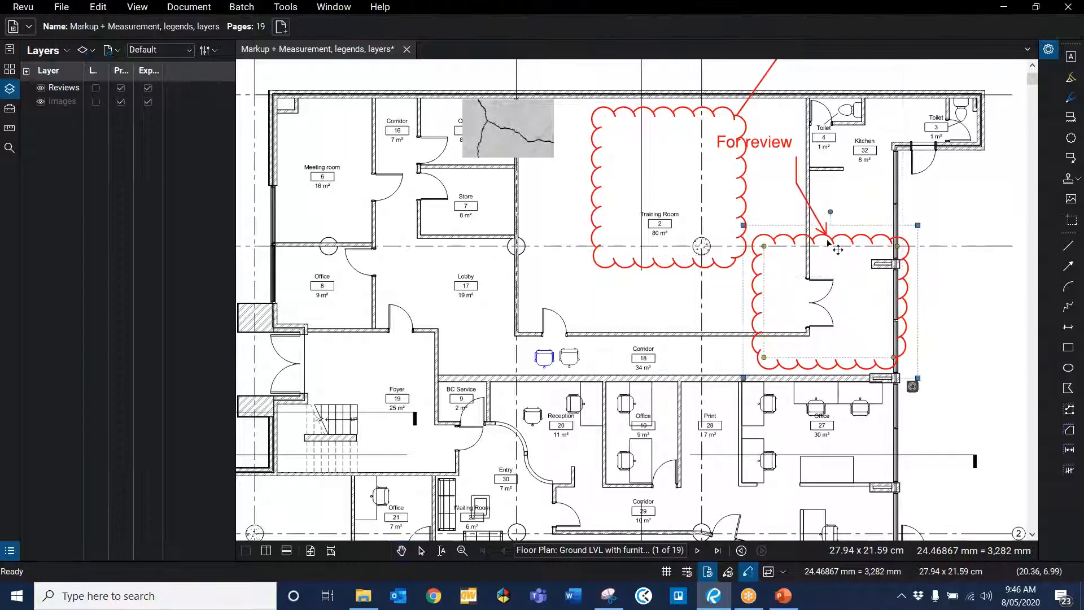
right_click(827, 226)
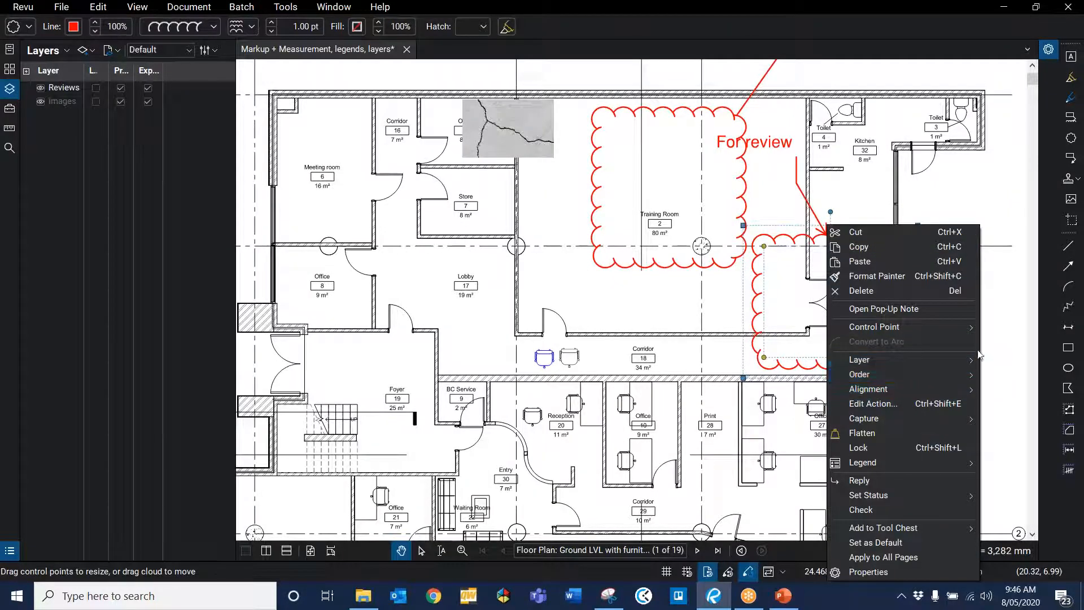
mouse_move(954, 361)
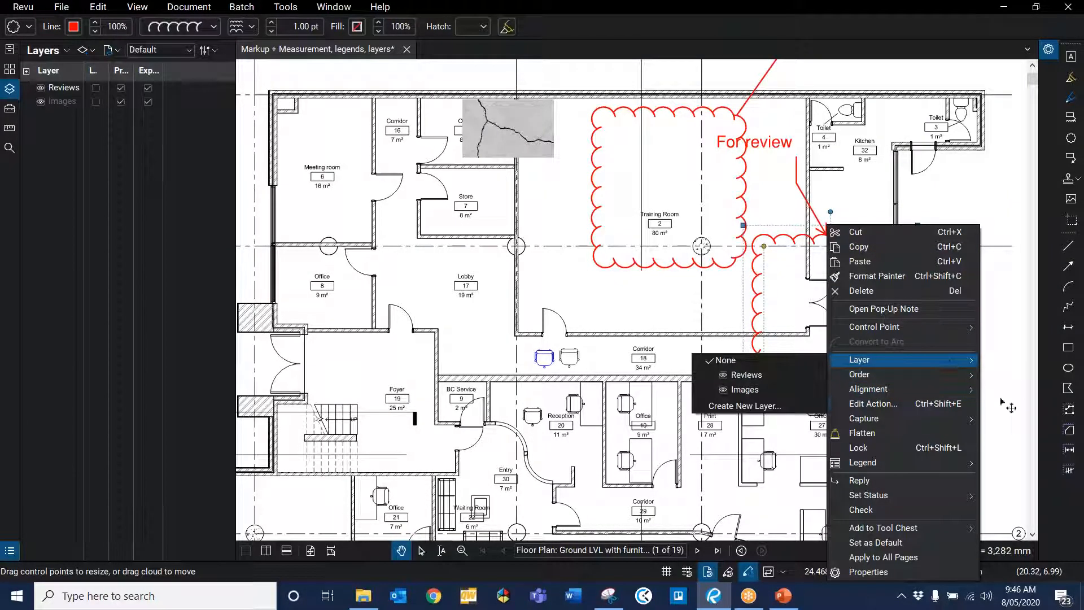
click(751, 394)
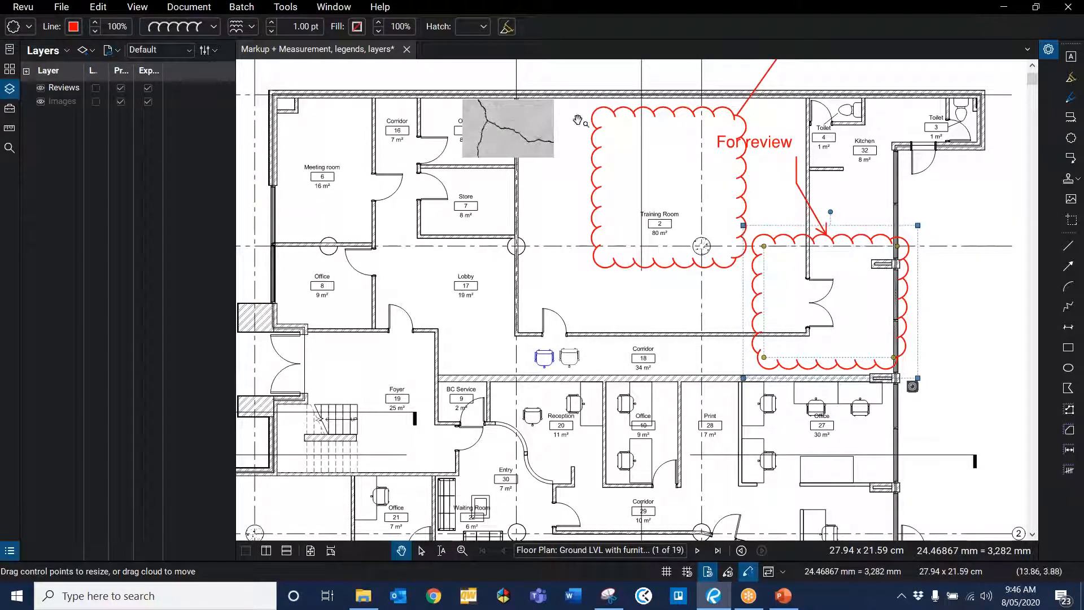
Step: Assign the cracked wall photo near the Corridor to the Images layer
click(526, 132)
right_click(525, 130)
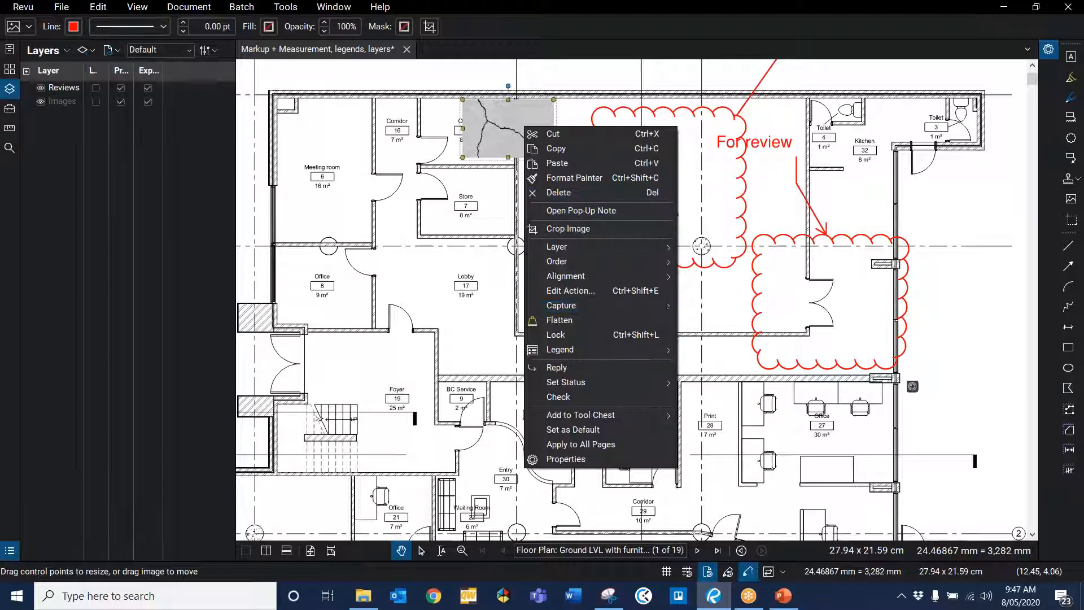
mouse_move(619, 245)
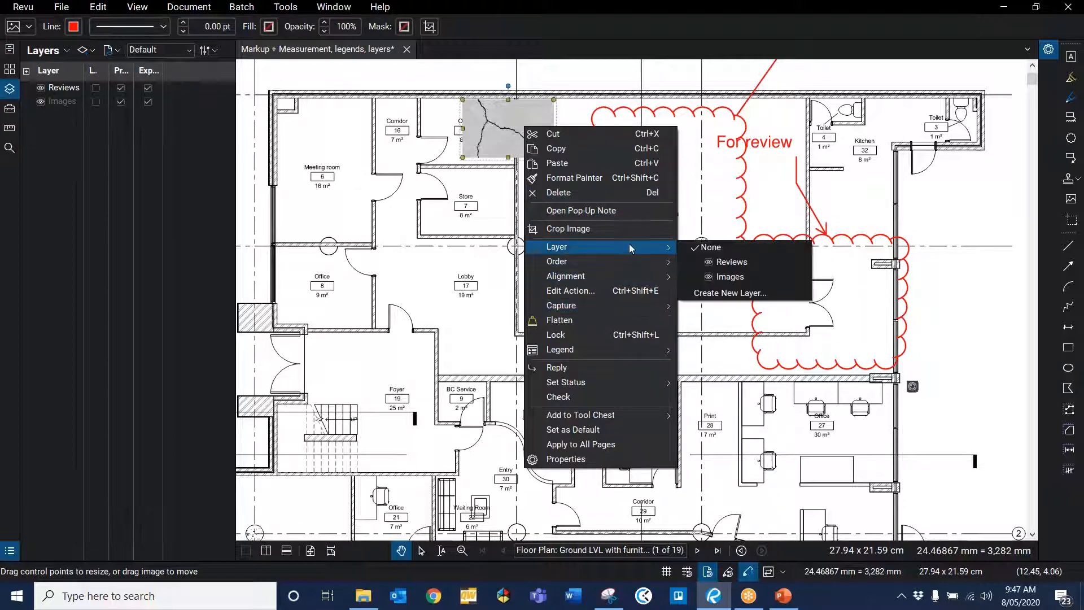
click(733, 278)
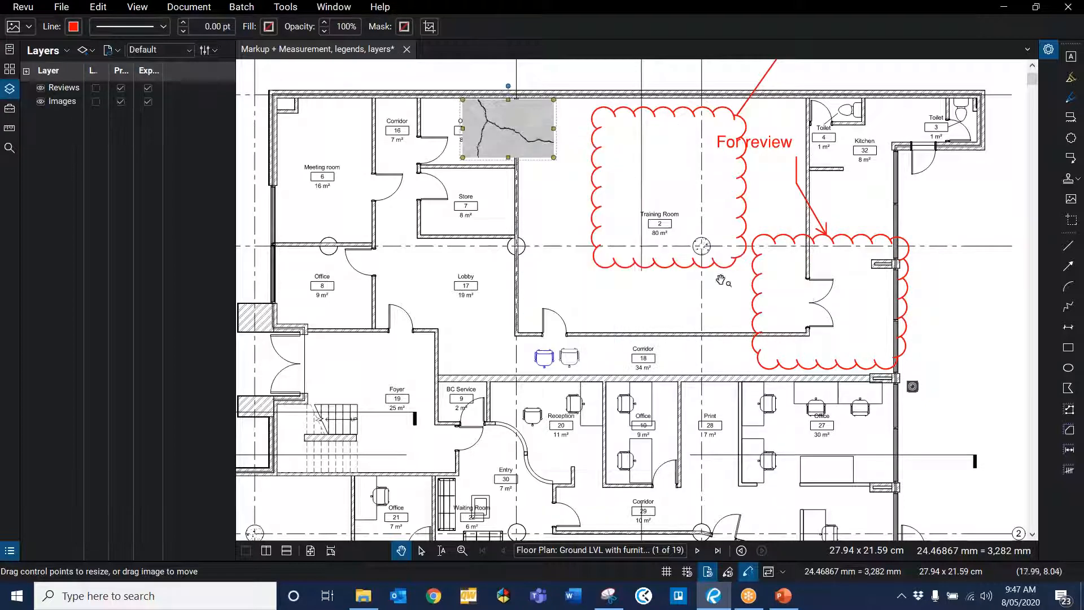
Step: Assign the first blue chair image in the Corridor to the Images layer
click(544, 357)
right_click(547, 358)
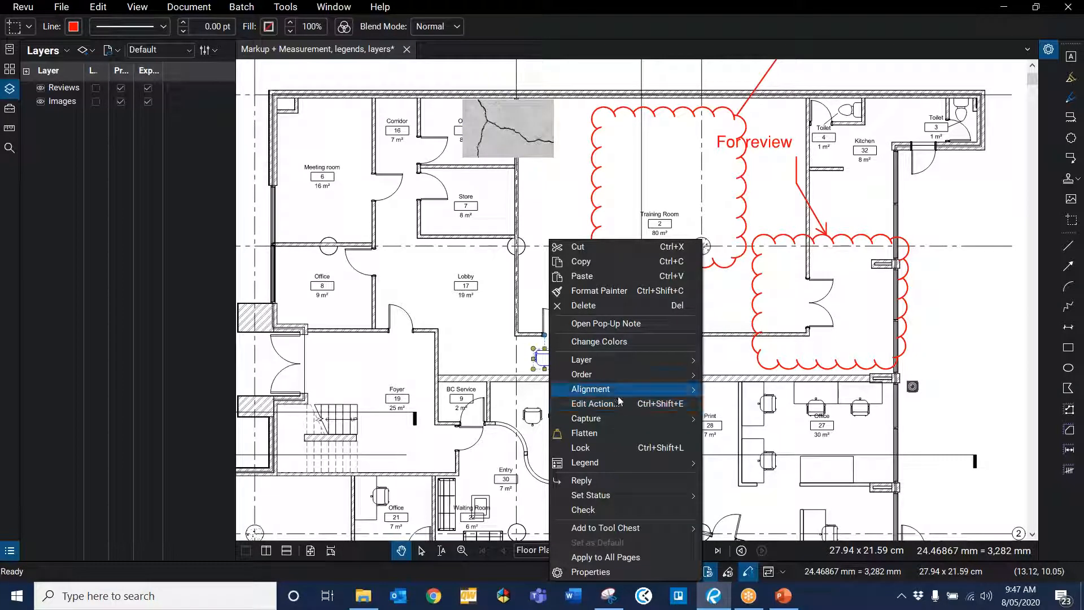
mouse_move(686, 361)
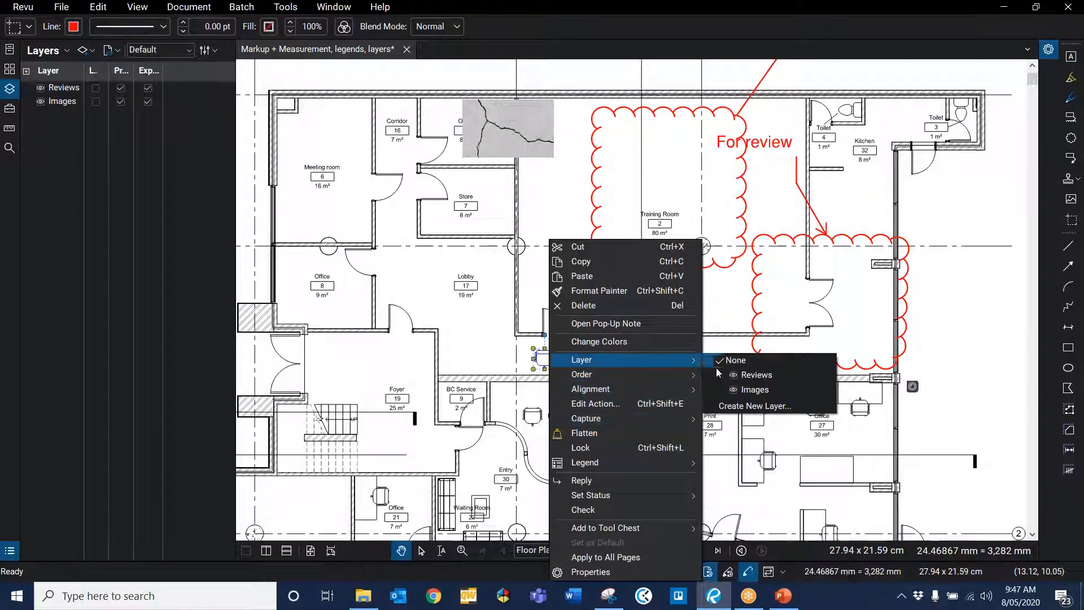
click(739, 389)
Step: Assign the second chair image beside it to the Images layer
click(571, 362)
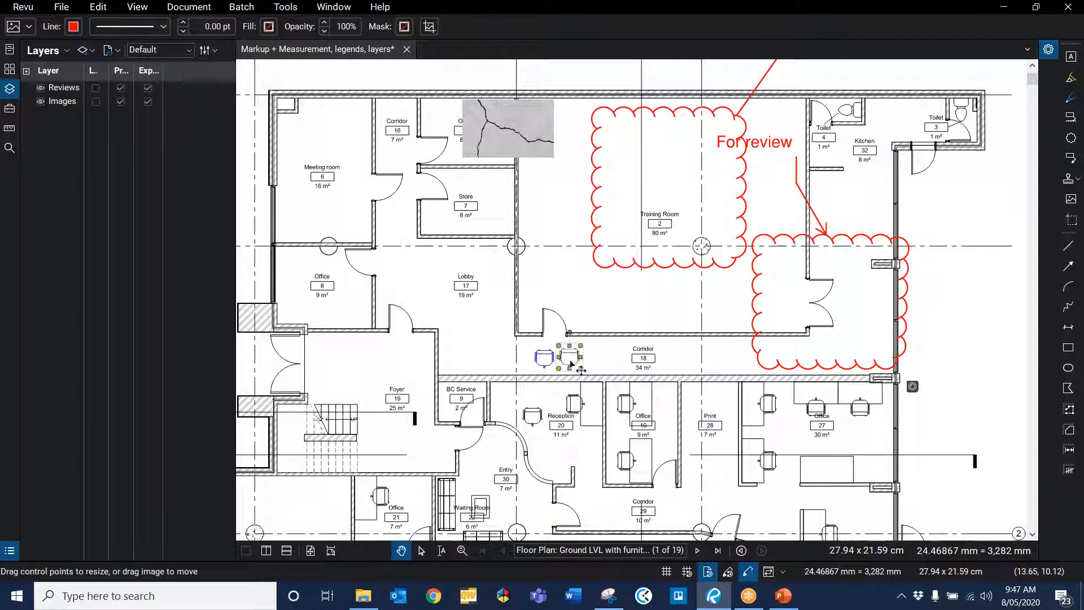
right_click(571, 361)
mouse_move(710, 367)
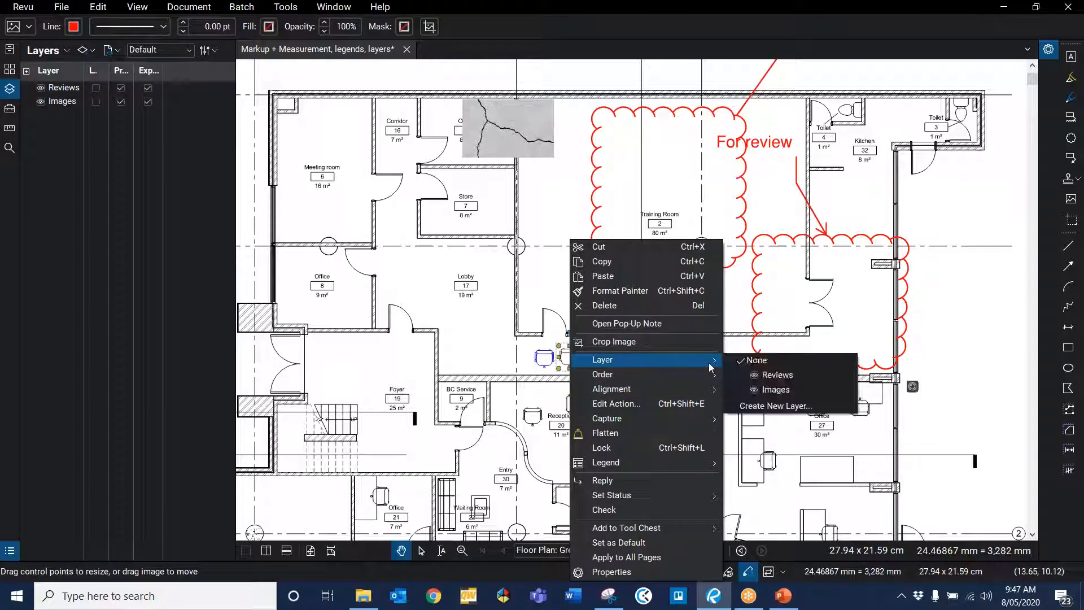
click(768, 393)
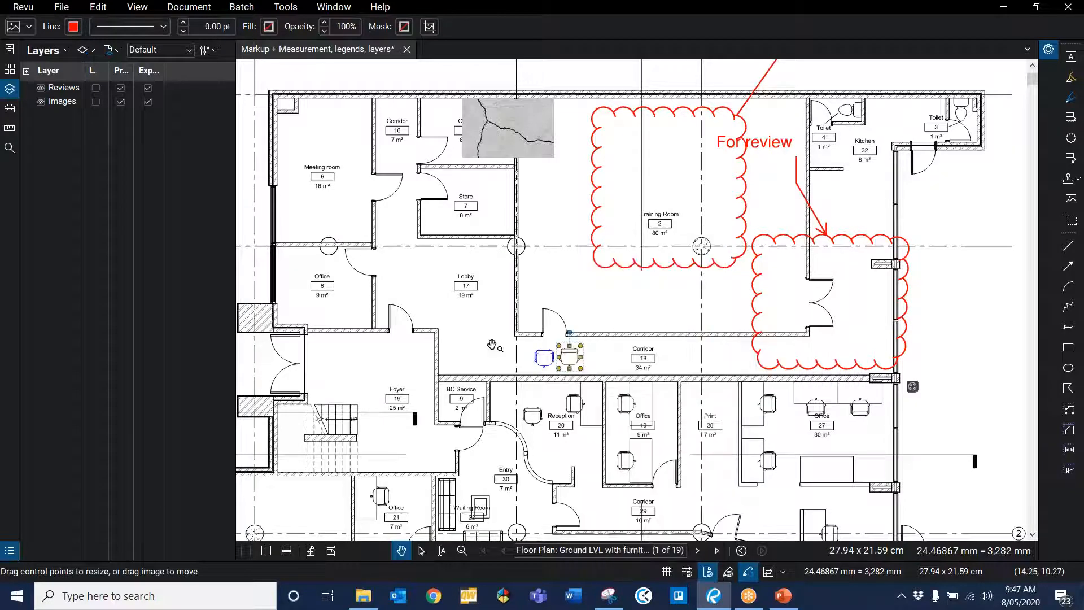
Step: Toggle the Reviews and Images layers' visibility off and on to check which markups each holds
click(649, 274)
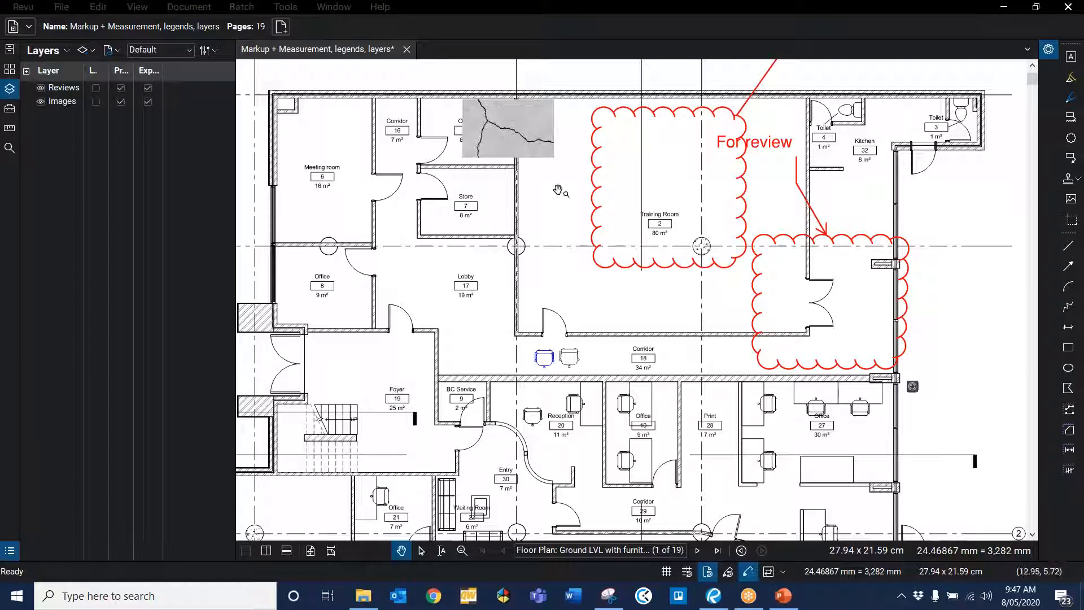
click(41, 88)
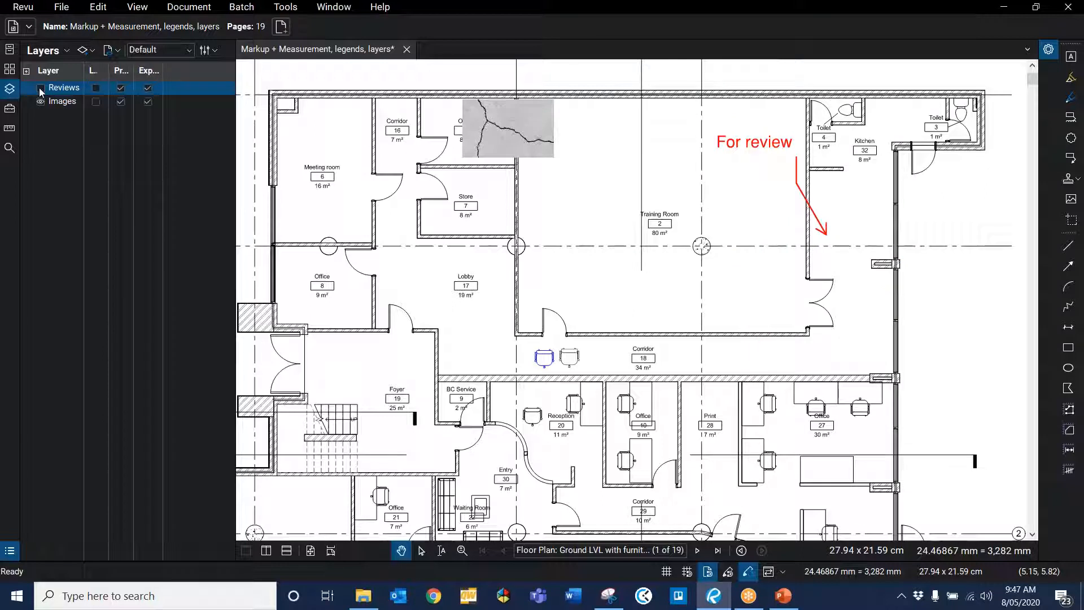
click(41, 90)
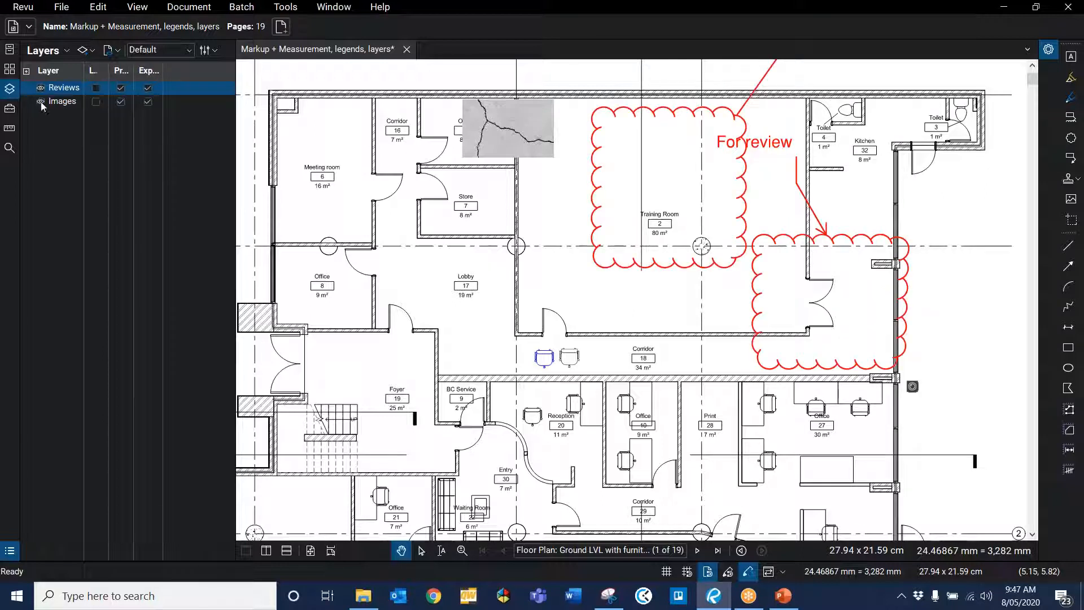
click(41, 102)
click(41, 102)
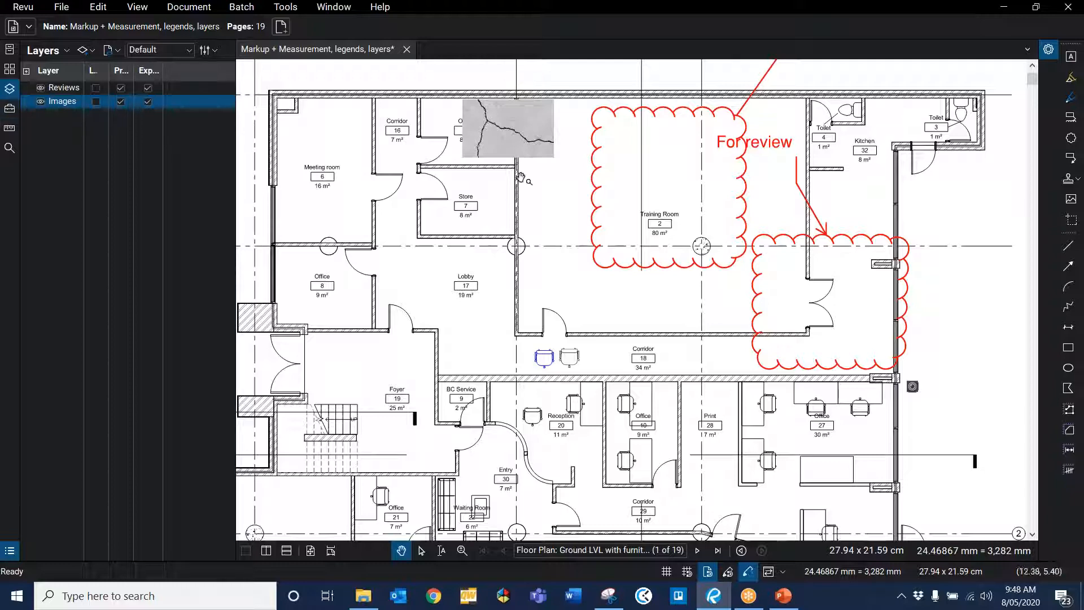
Step: Set Reviews as the markup layer so new markups are assigned to it
scroll(536, 171, down, 2)
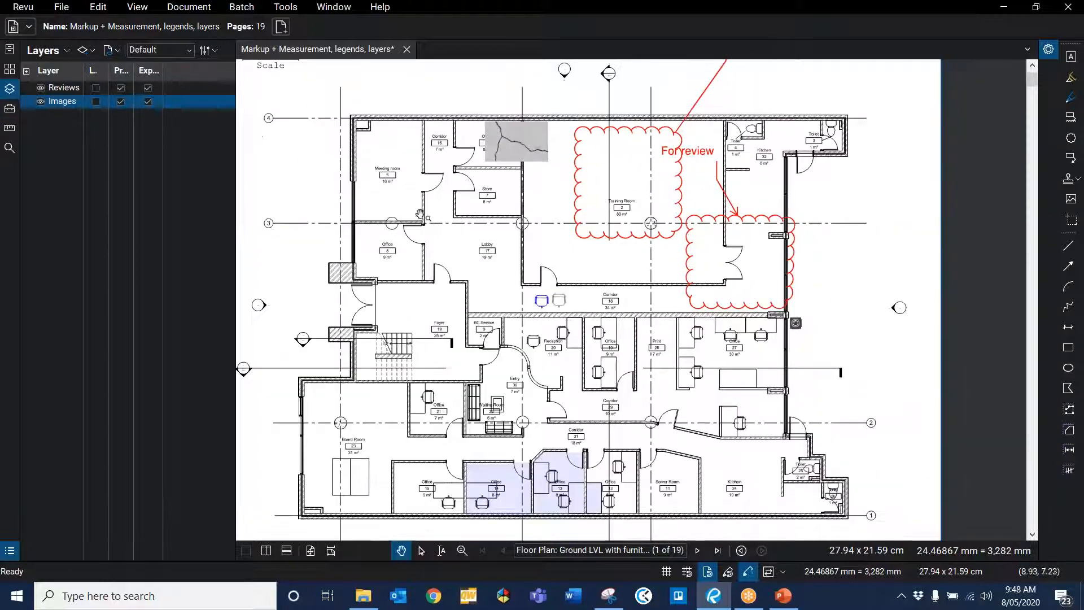
click(65, 89)
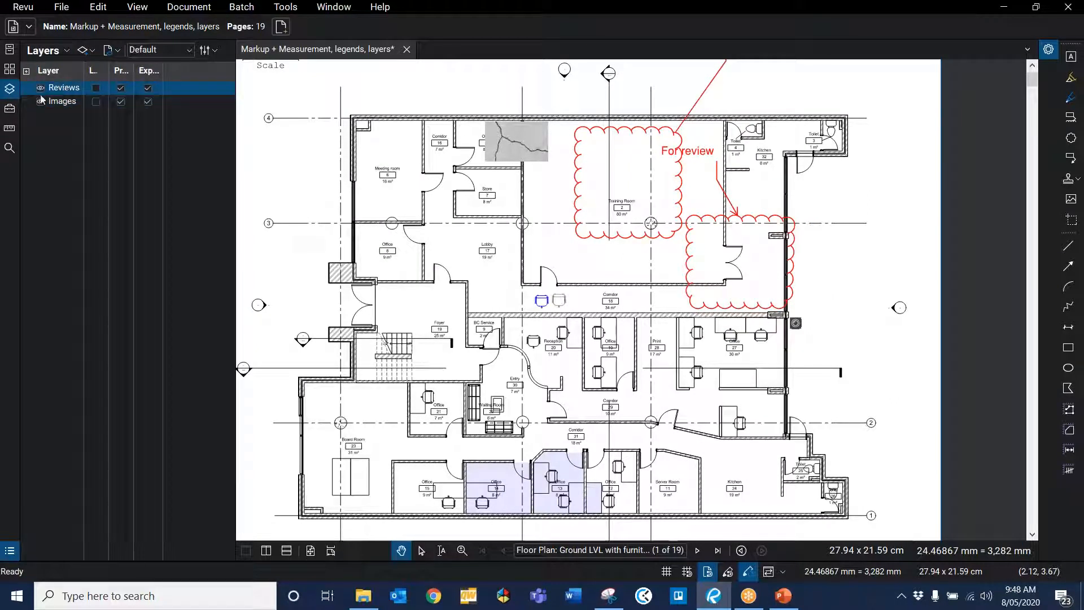
right_click(74, 89)
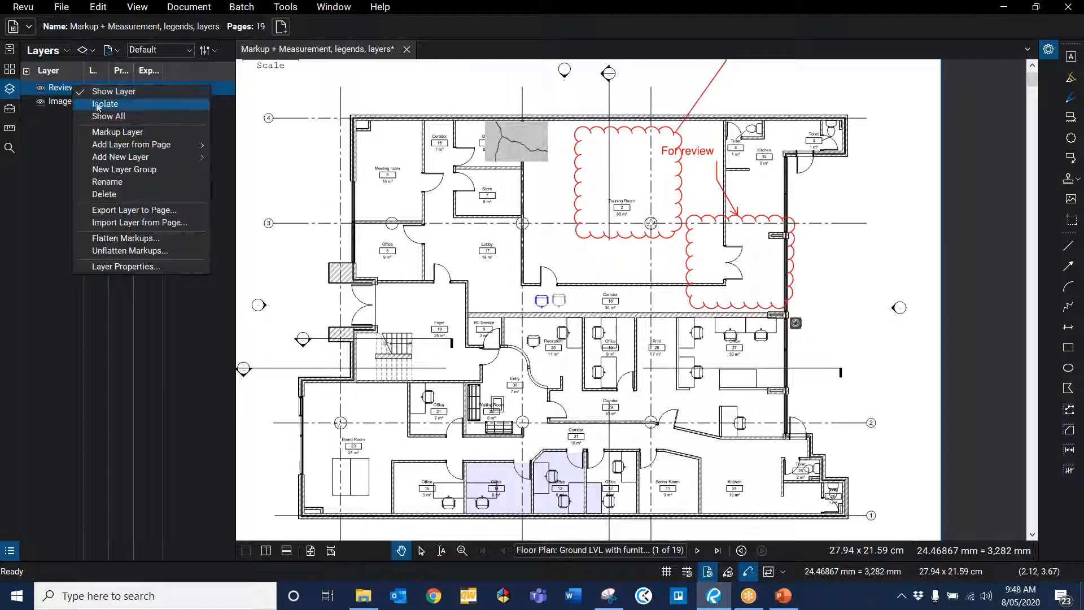
click(117, 133)
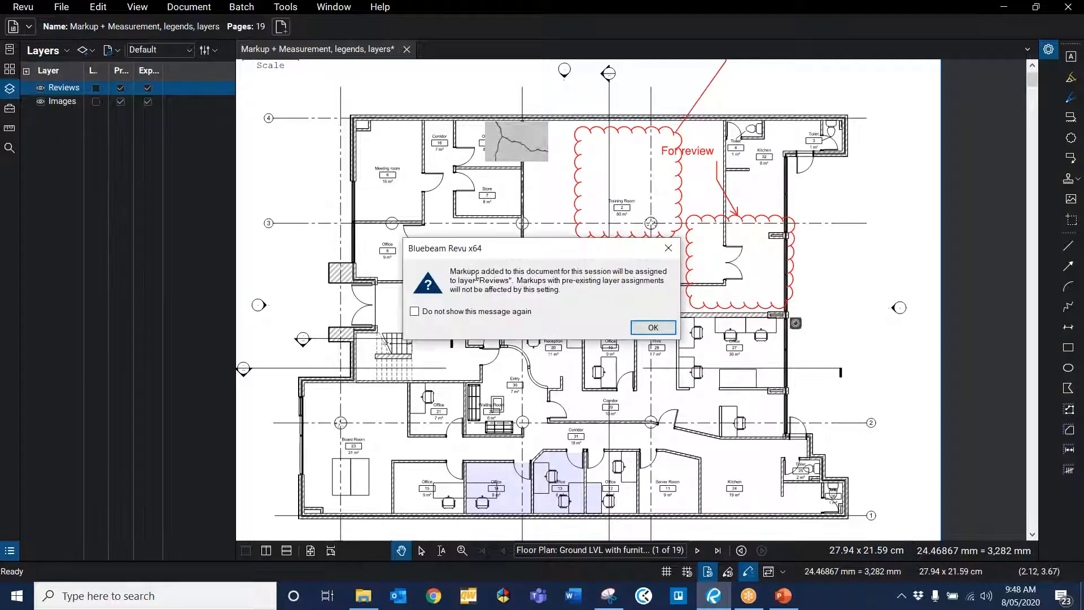
drag(452, 273, 579, 292)
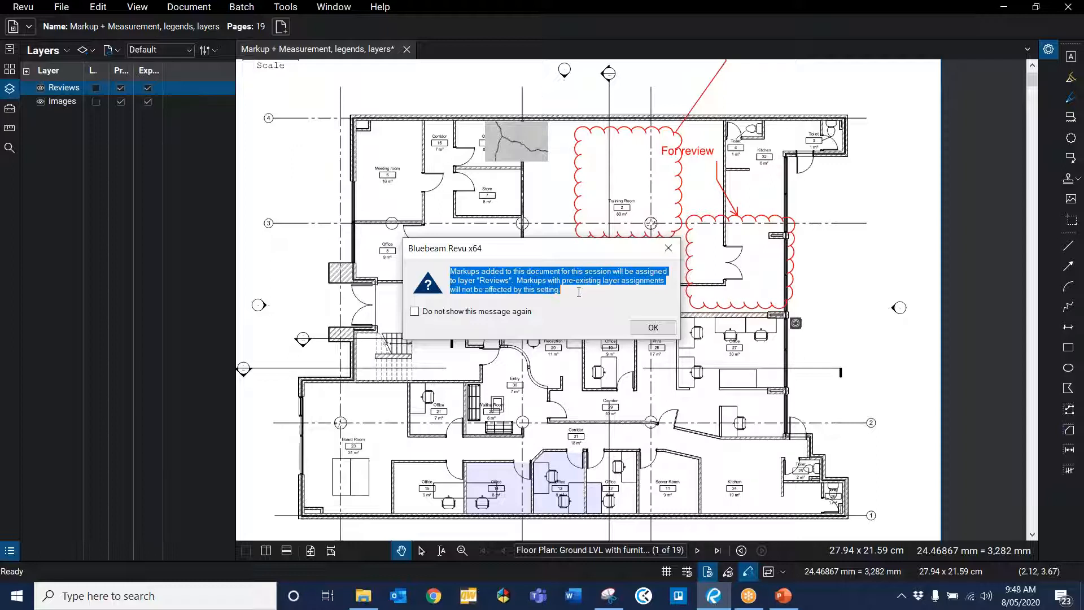
click(650, 327)
Step: Draw three review clouds around the Reception, the corridor area below the offices and the open office area, then toggle Reviews to check
click(1071, 138)
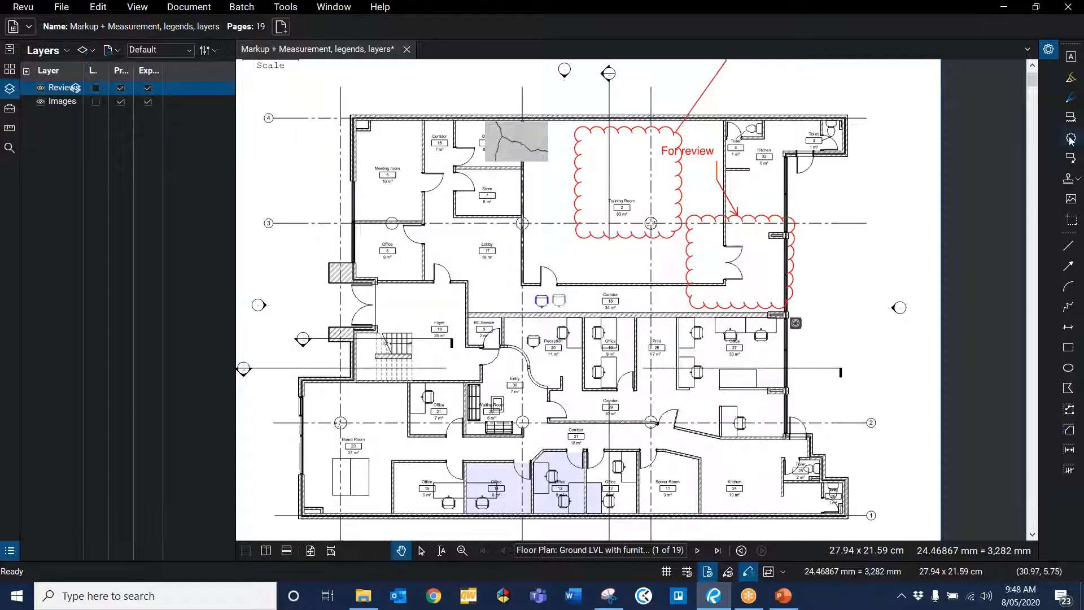
drag(512, 324, 583, 351)
drag(636, 389, 699, 432)
drag(737, 369, 806, 423)
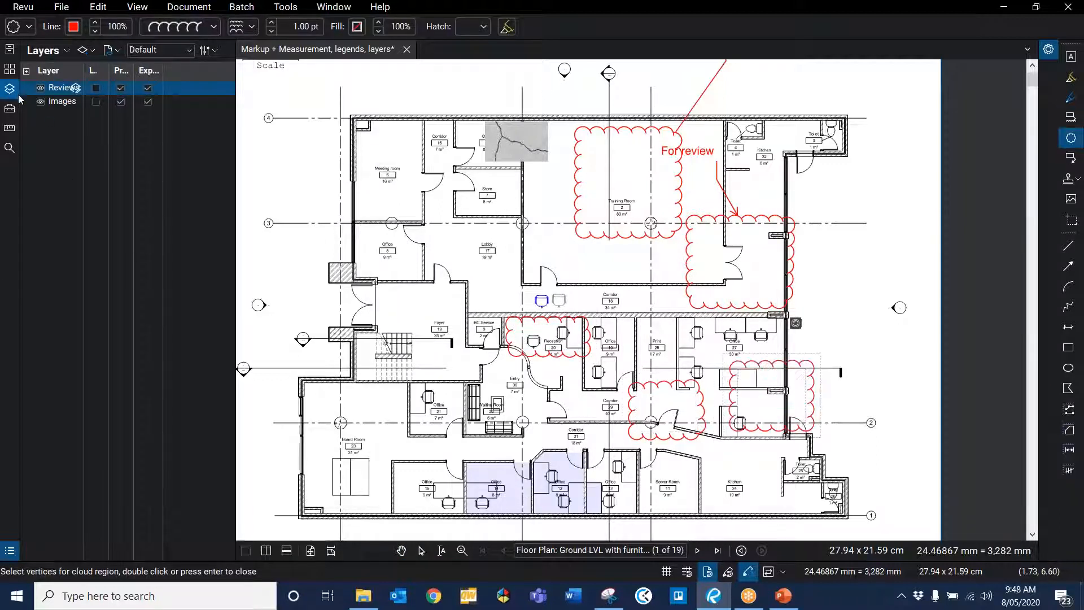
click(40, 88)
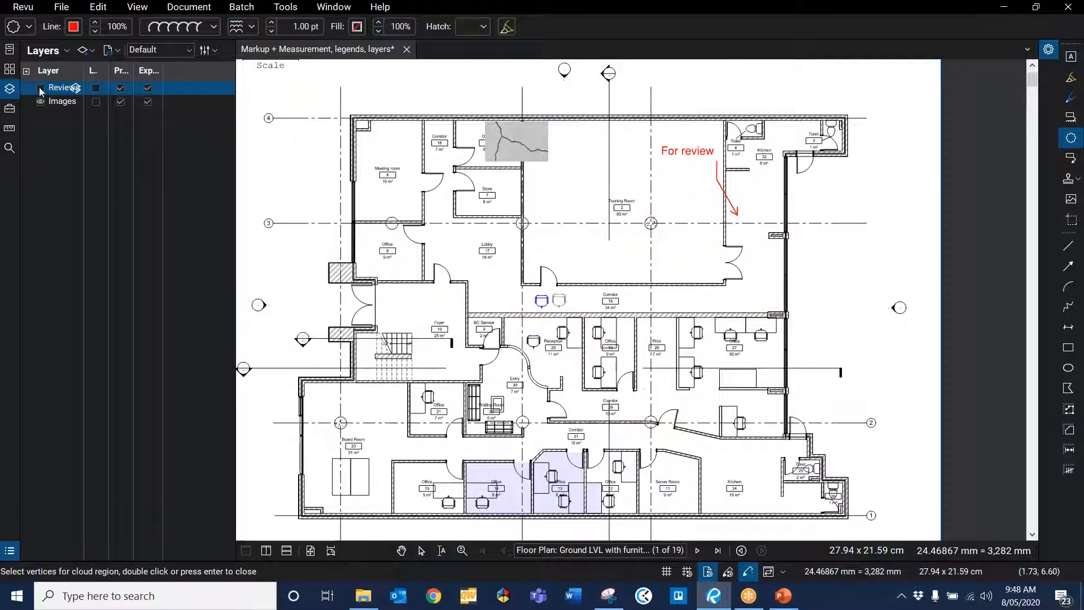
click(40, 88)
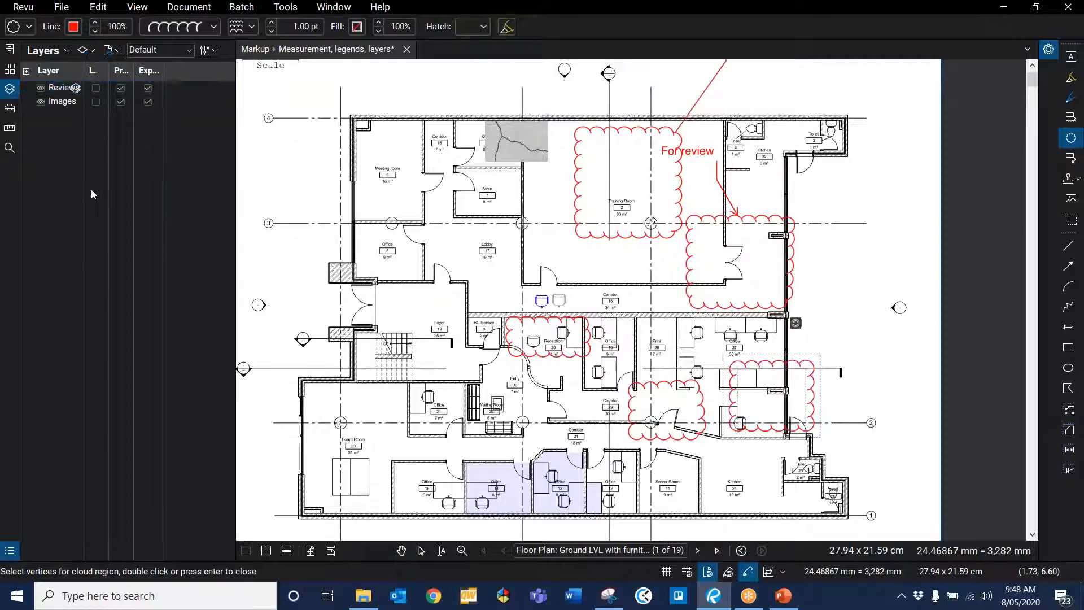
Step: Start the Image tool and choose the Cracked wall image 2 file
click(1070, 199)
click(423, 146)
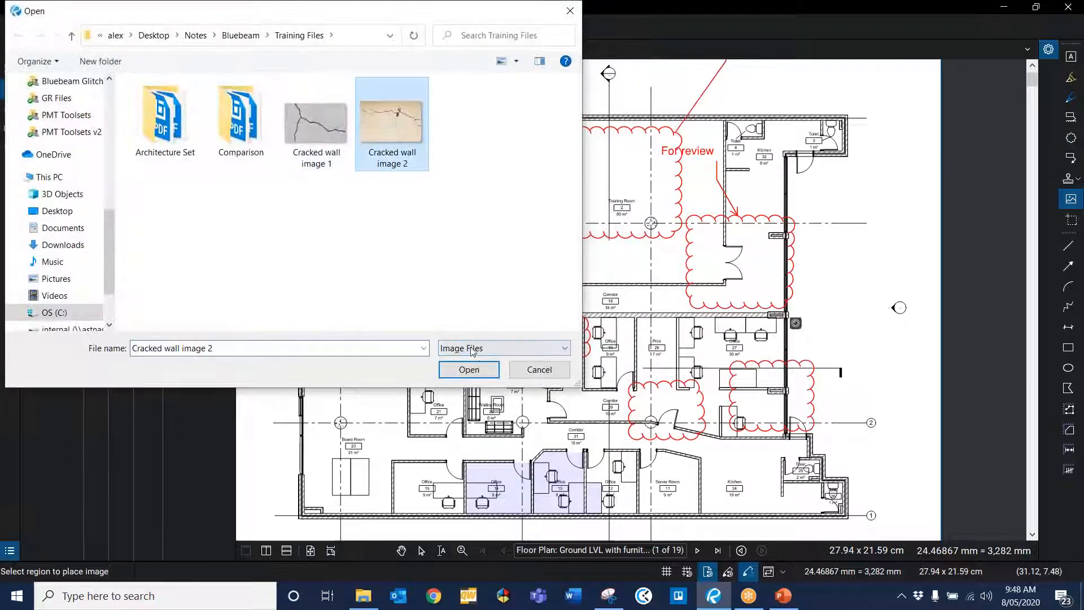
click(467, 377)
Step: Set Images as the markup layer so new markups are assigned to it
right_click(49, 102)
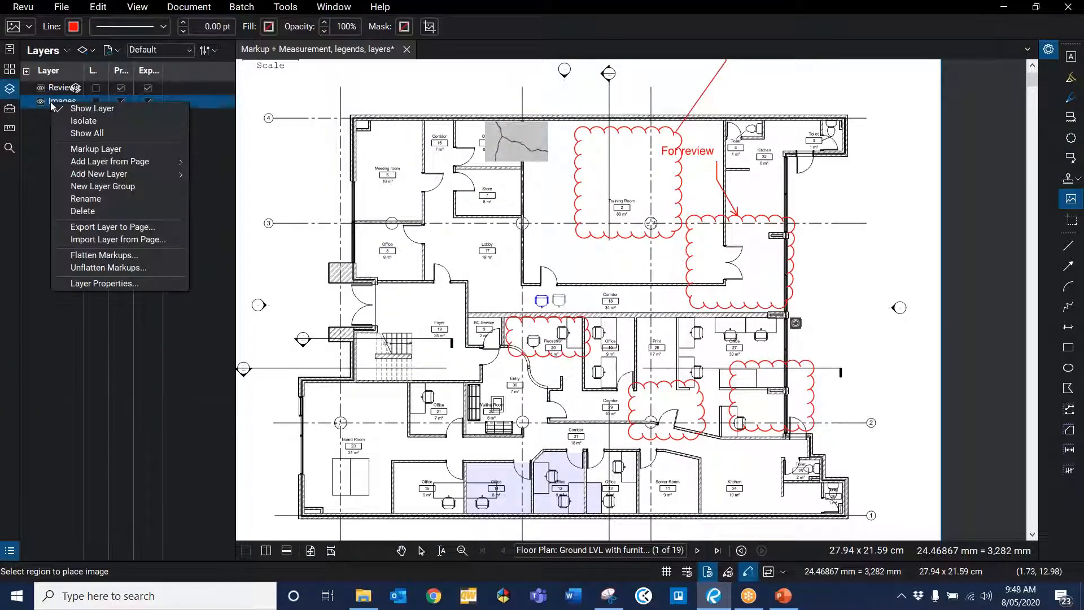
click(89, 149)
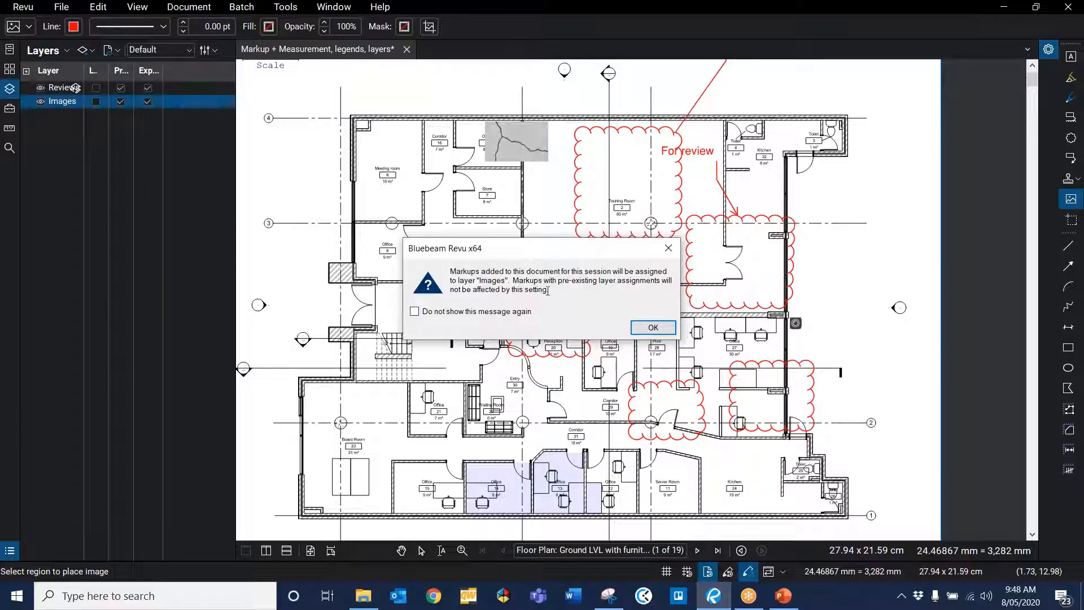
click(652, 328)
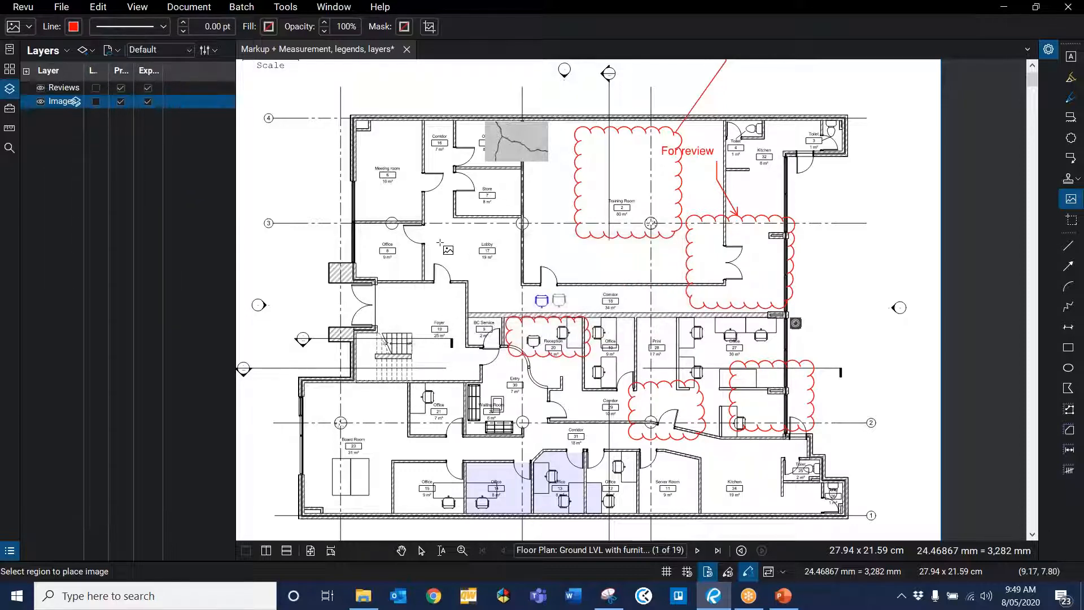
Step: Place four cracked wall images near the Lobby, over the Foyer, in the Board Room and the lower Corridor, then exit the Image tool
drag(440, 240, 515, 290)
drag(377, 325, 476, 395)
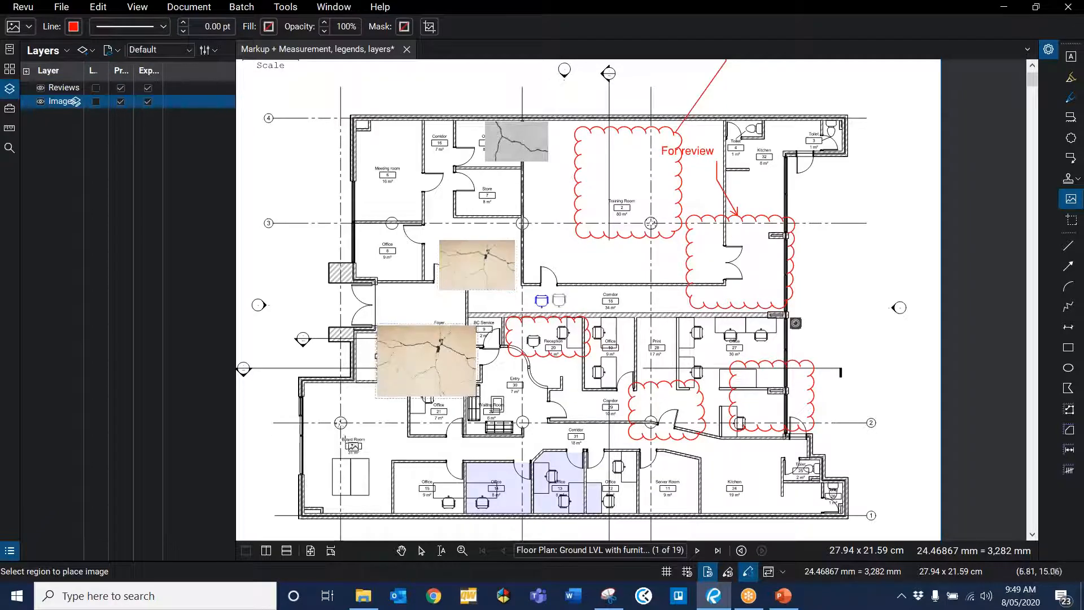
drag(345, 443, 433, 498)
drag(547, 417, 637, 477)
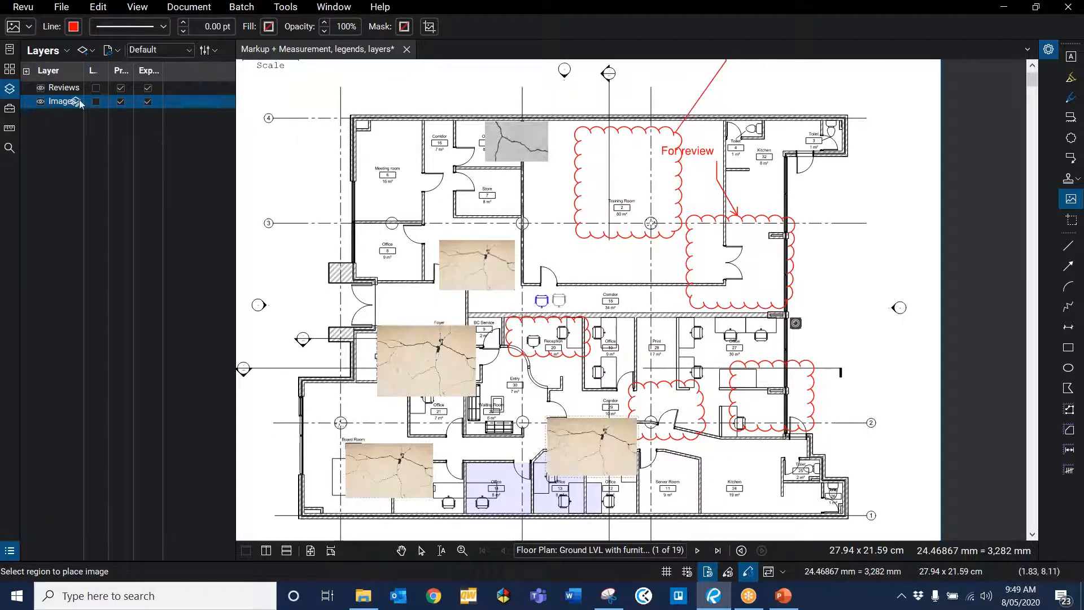
click(41, 101)
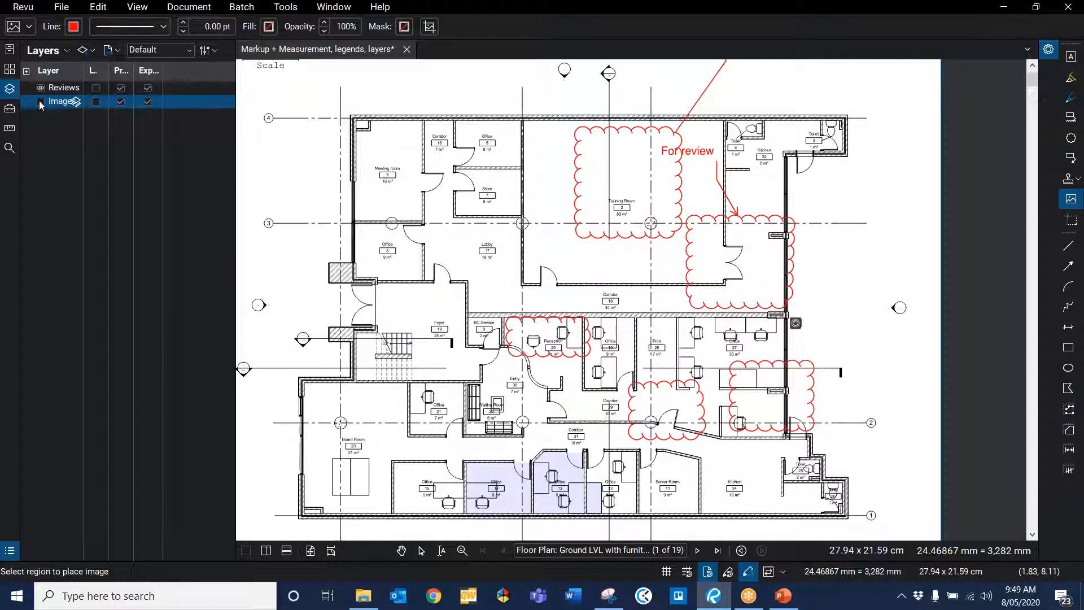
click(40, 101)
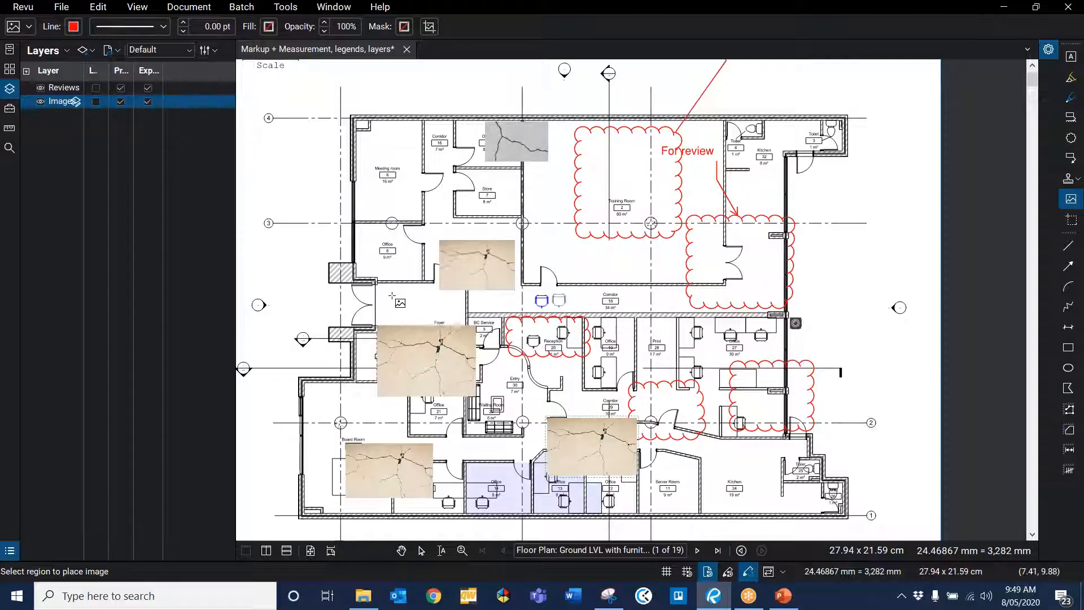
scroll(395, 299, down, 1)
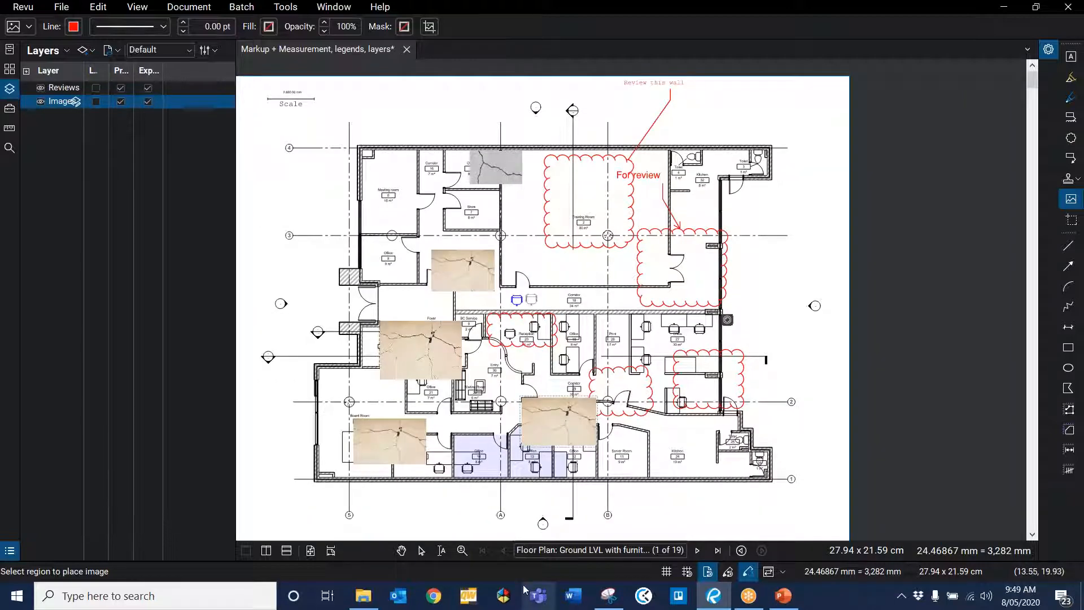
key(Escape)
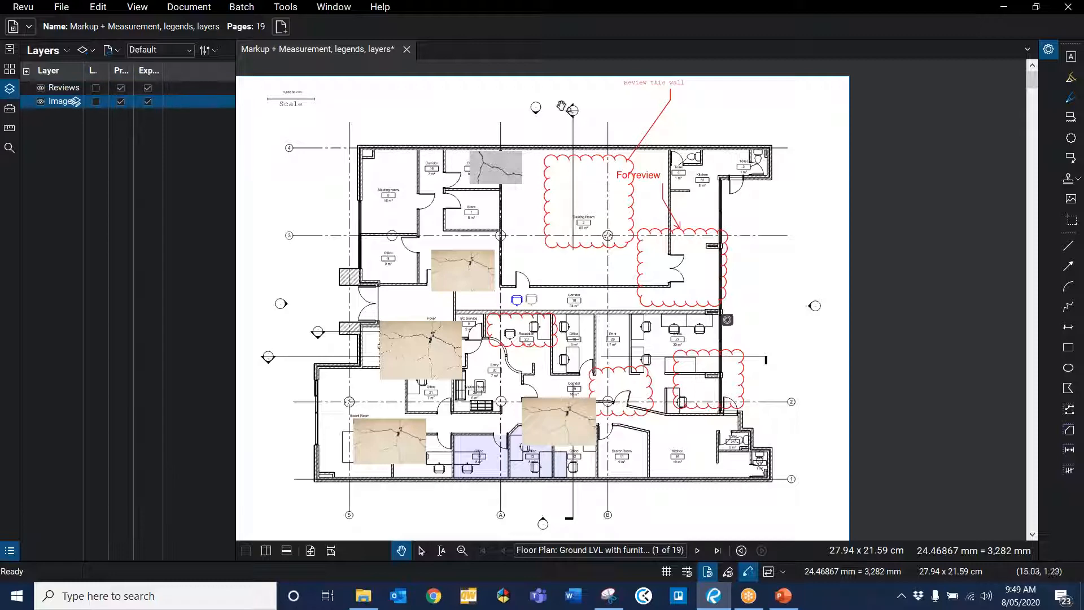
Step: Examine the placed cracked wall images by selecting them at different zoom levels
scroll(497, 265, down, 1)
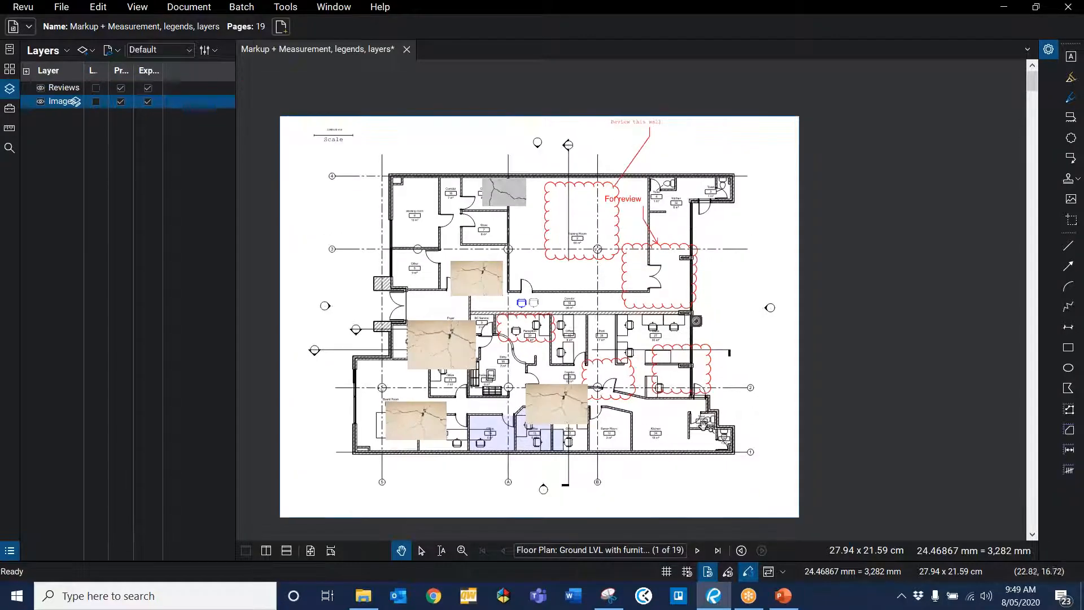
scroll(690, 429, up, 2)
click(508, 395)
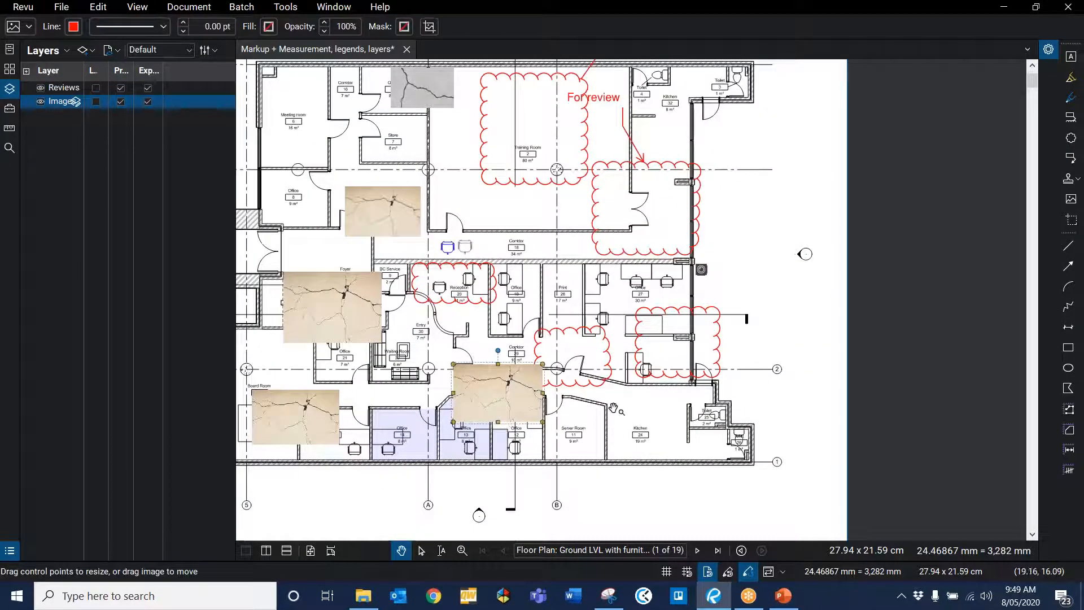
scroll(614, 408, down, 2)
click(455, 273)
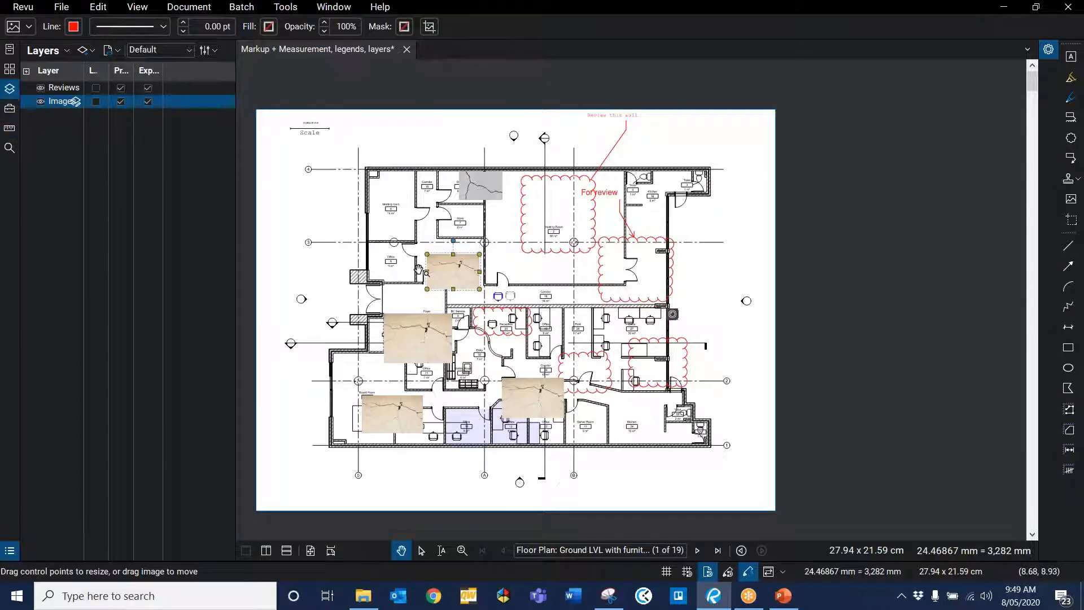
scroll(419, 269, up, 3)
scroll(559, 183, down, 1)
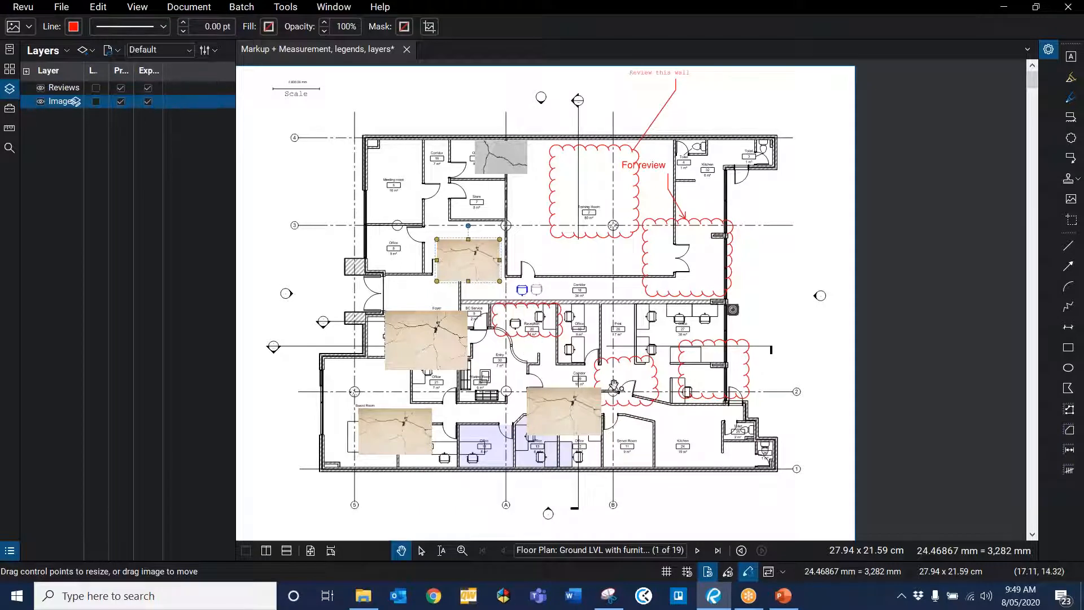
Step: Select all markups on the page, create a new legend from them, and place it at the page's upper-left corner
click(688, 421)
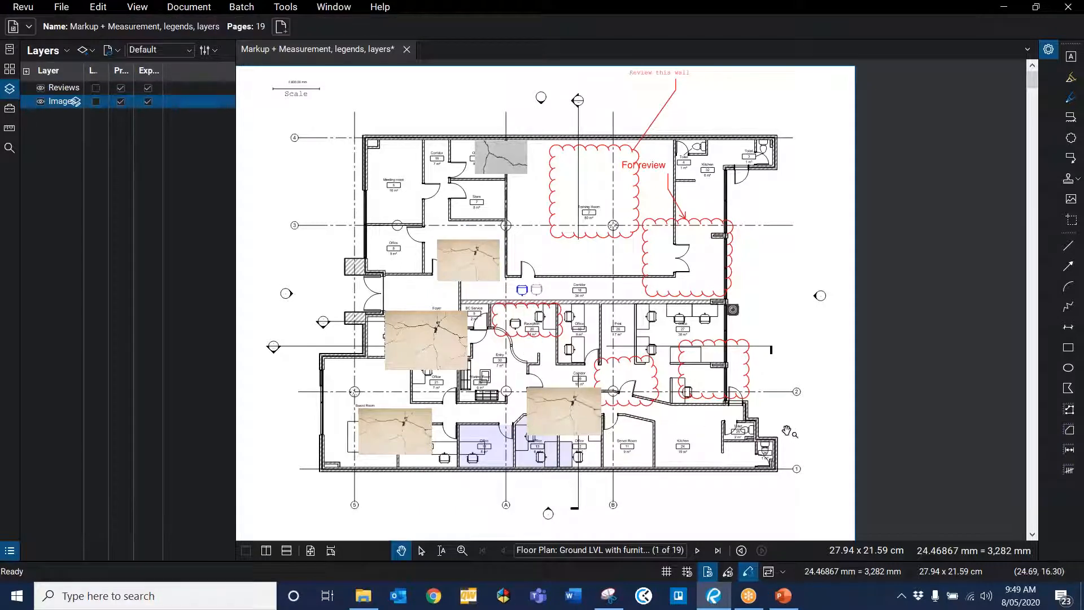
drag(811, 511, 305, 61)
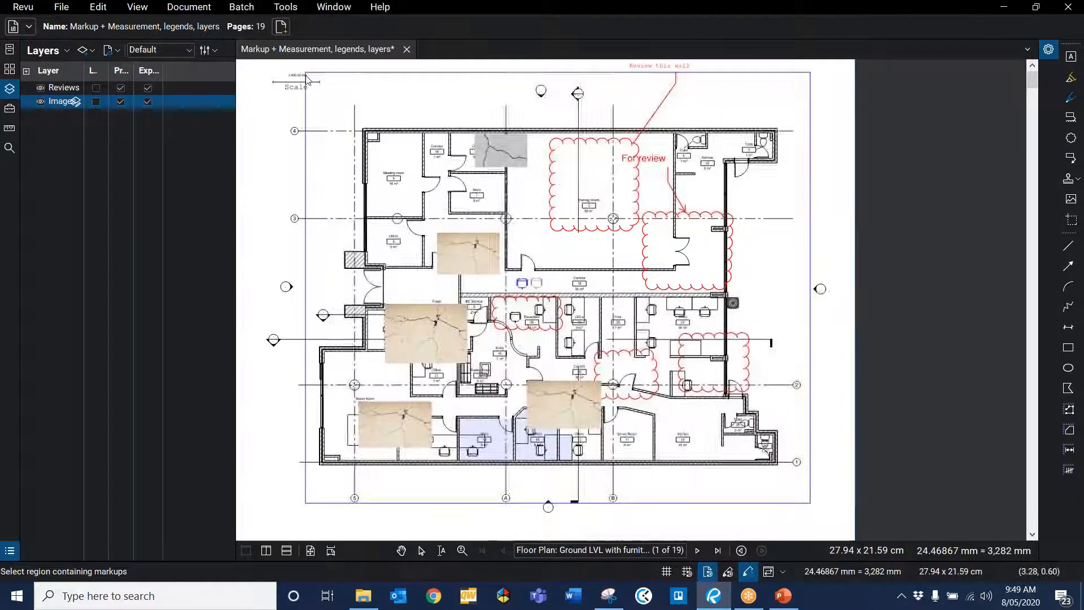
right_click(449, 348)
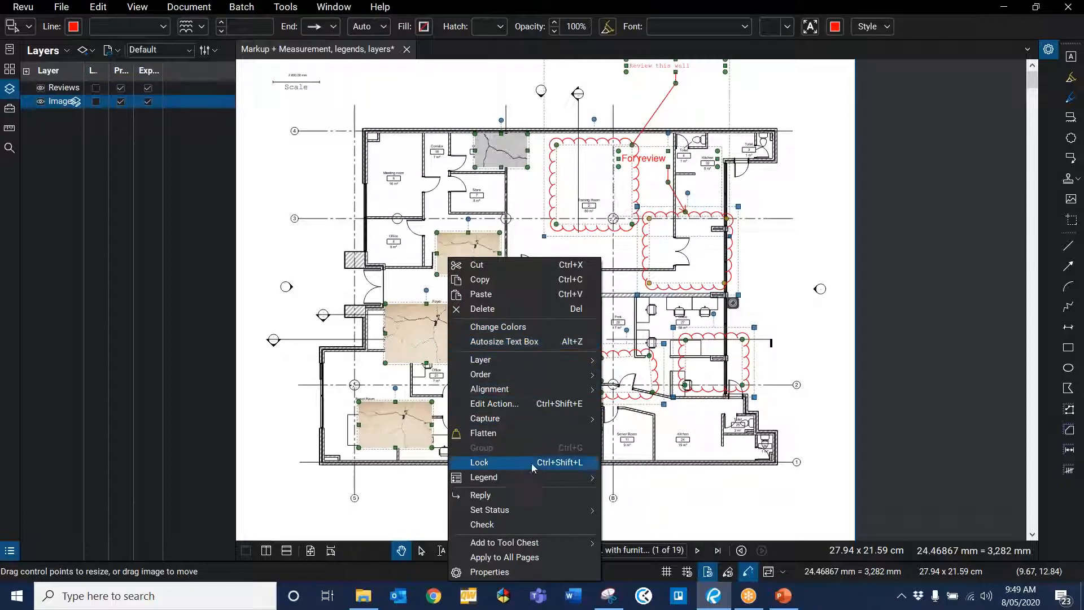
mouse_move(530, 478)
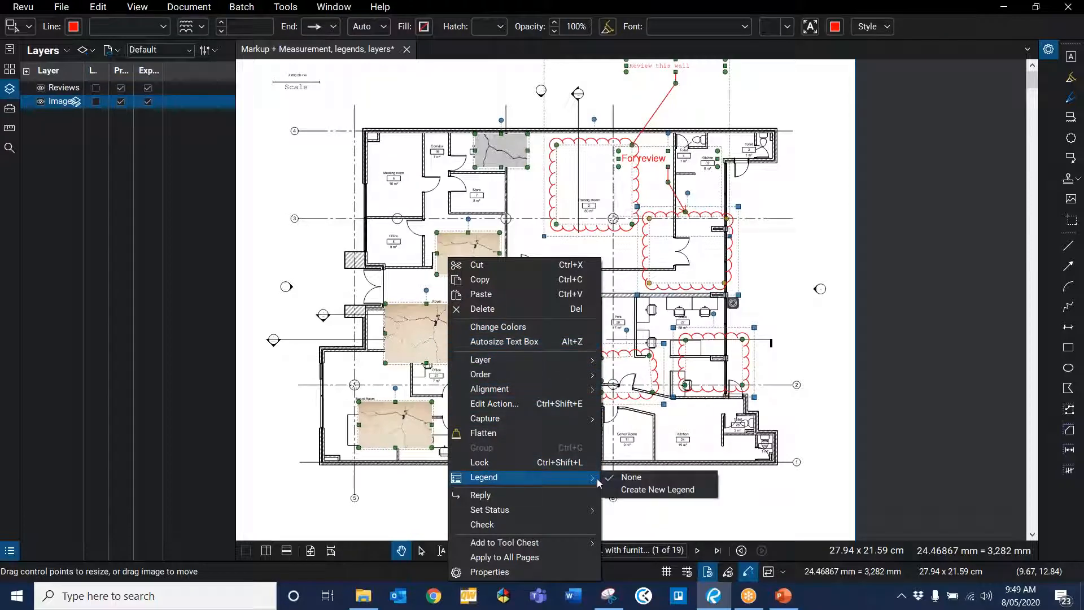
click(638, 490)
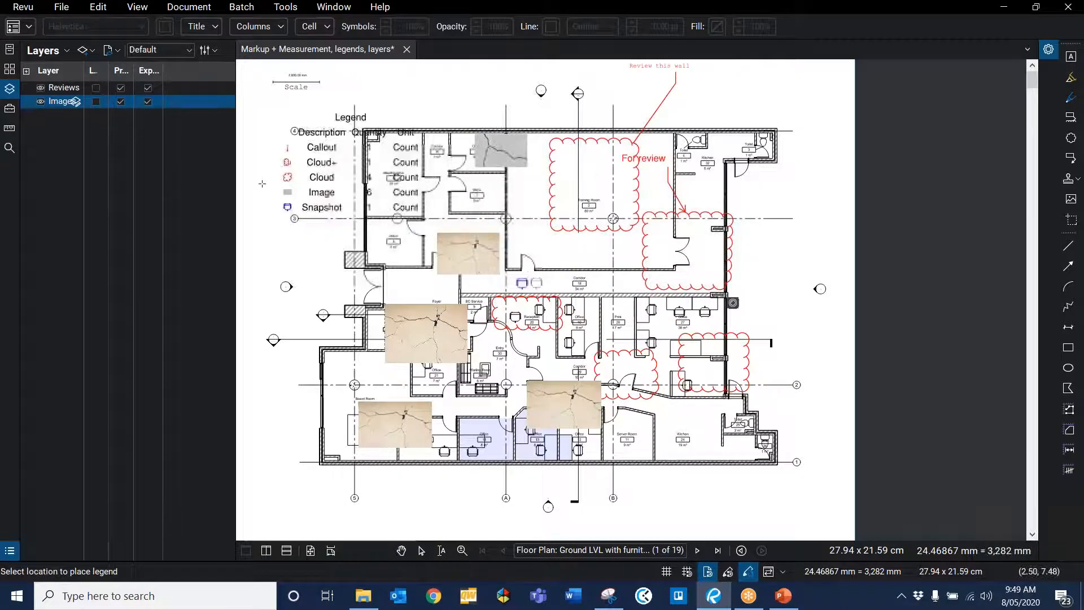
scroll(262, 183, down, 1)
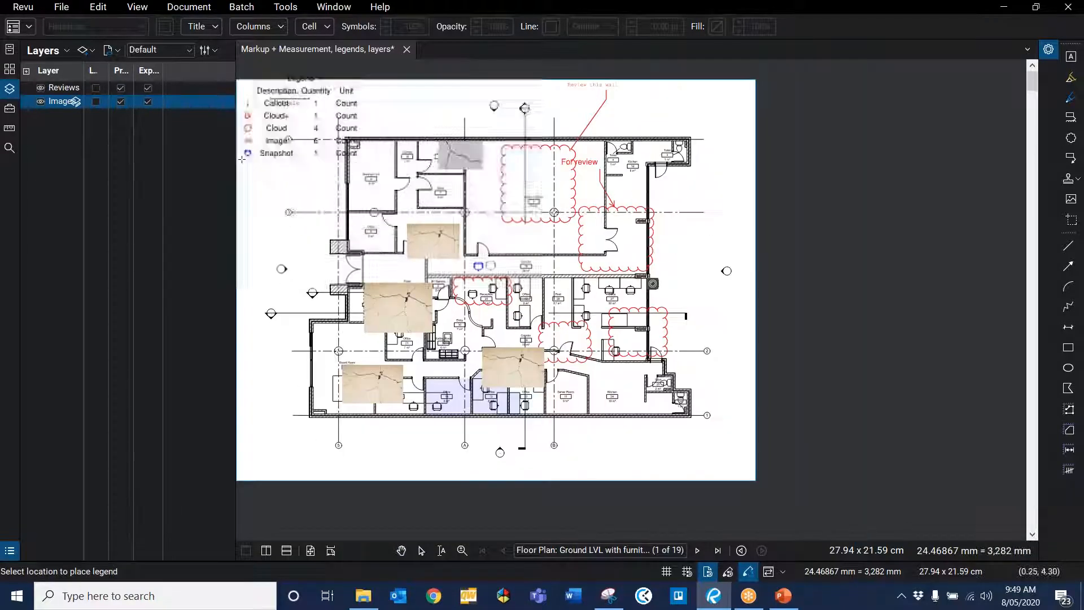
click(262, 190)
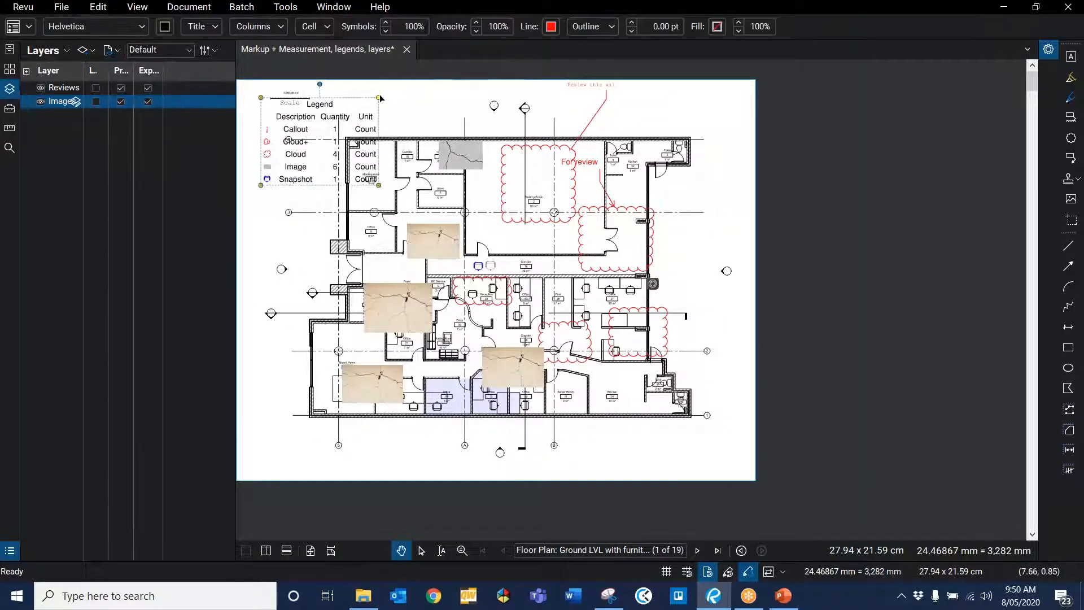
Step: Shrink the legend and move it beside the plan's left edge between gridlines 4 and 3
drag(378, 99, 336, 129)
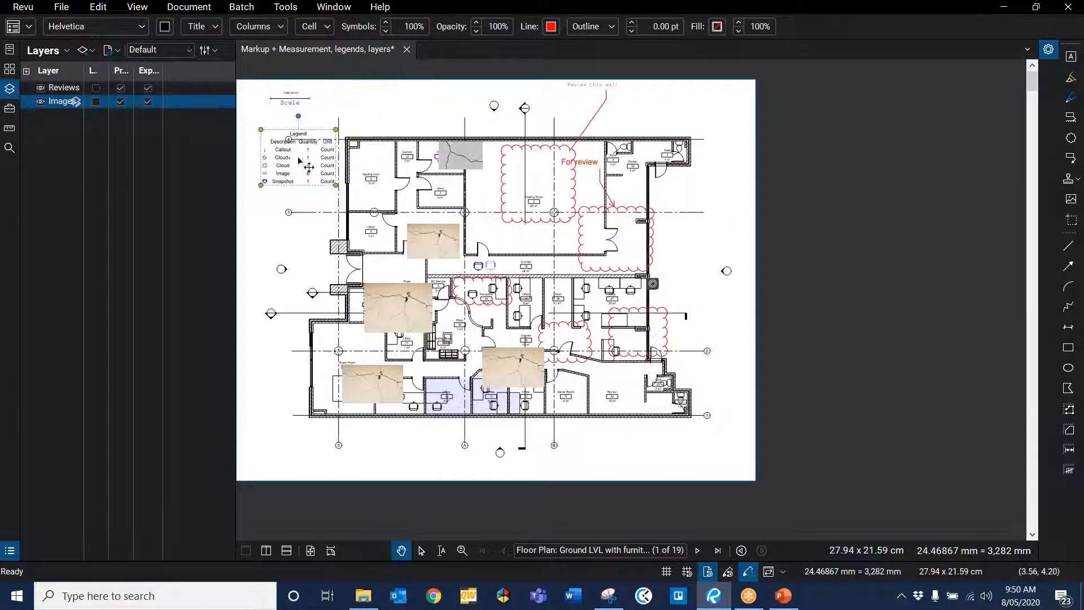
drag(317, 174, 306, 184)
scroll(295, 176, up, 5)
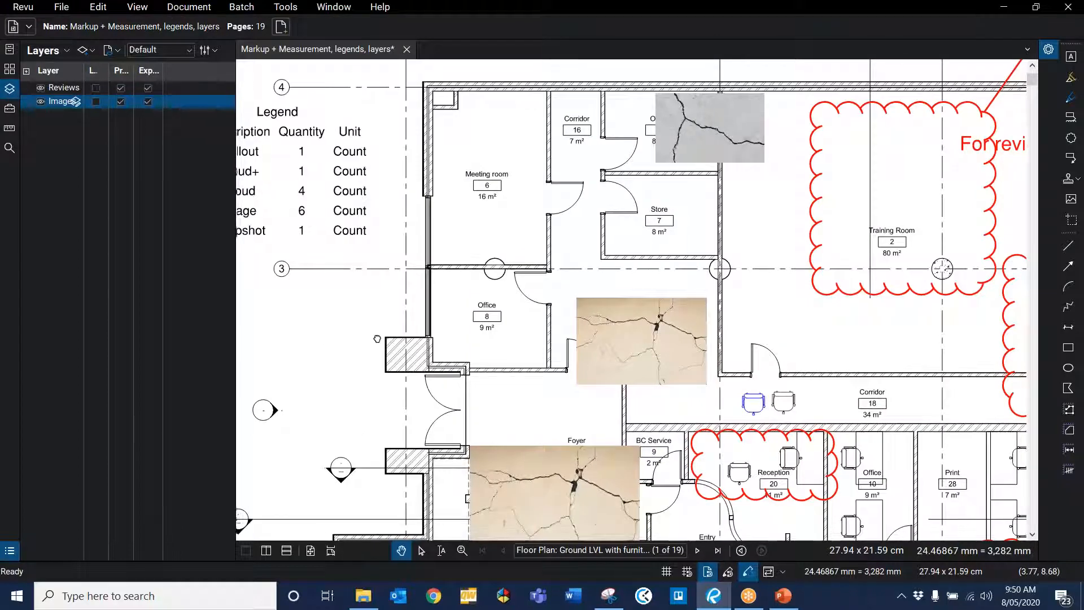
scroll(353, 303, down, 1)
scroll(367, 418, down, 1)
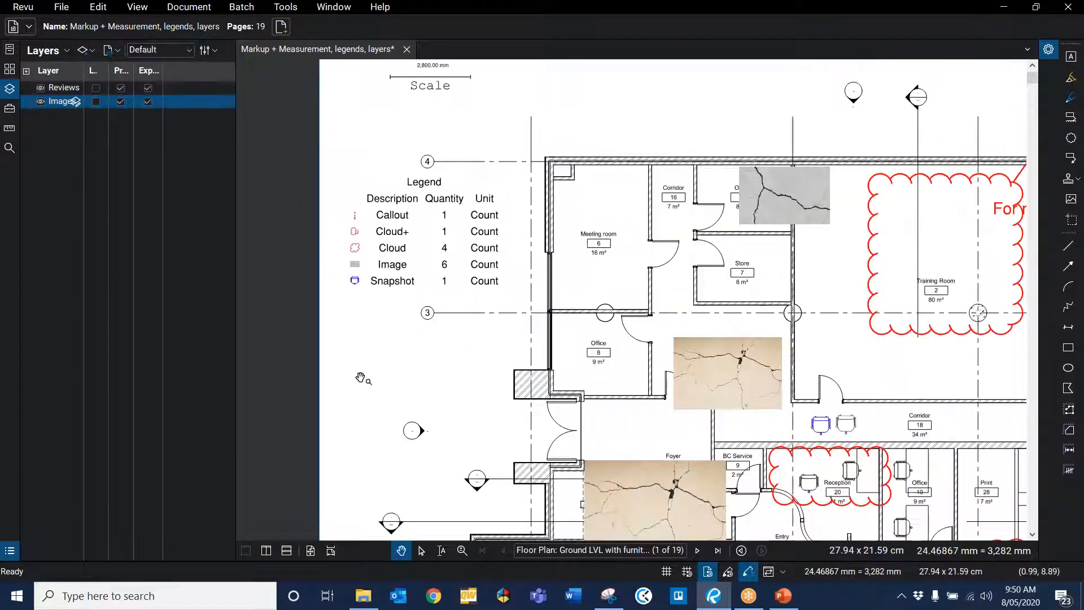
scroll(389, 254, down, 1)
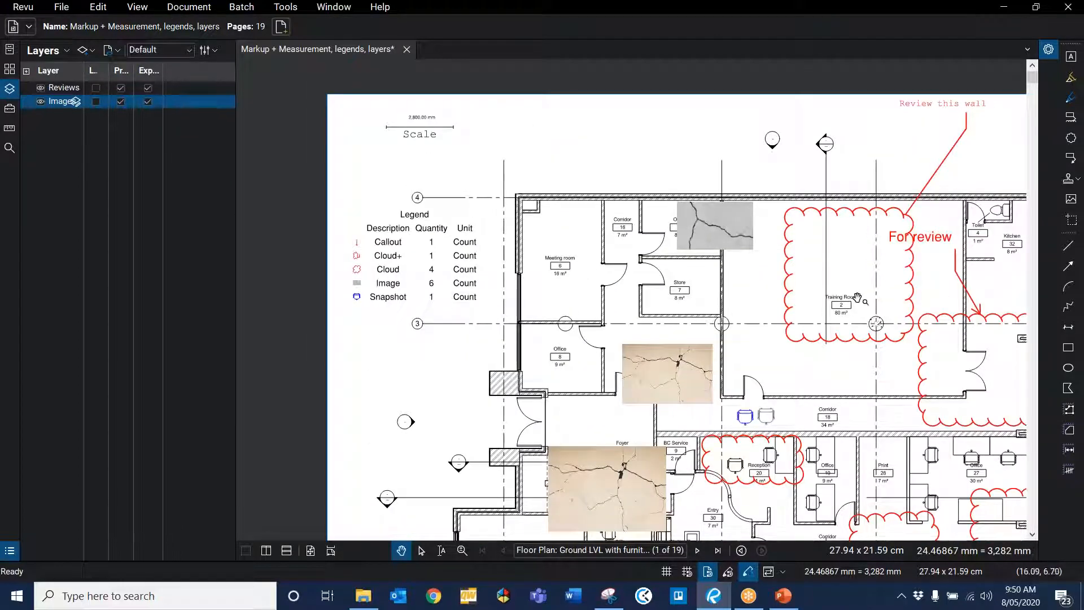
Step: Draw four more clouds with the Cloud tool: over the Store, around the Office image, above the plan, and near gridline 4
click(1071, 138)
drag(670, 261, 707, 306)
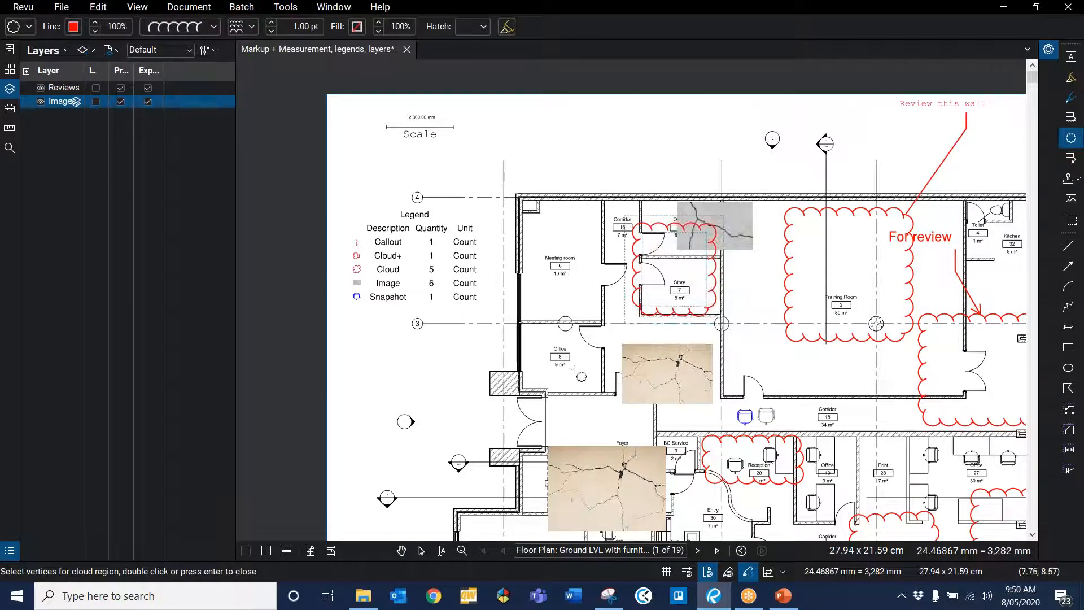
drag(573, 369, 654, 433)
drag(636, 95, 690, 160)
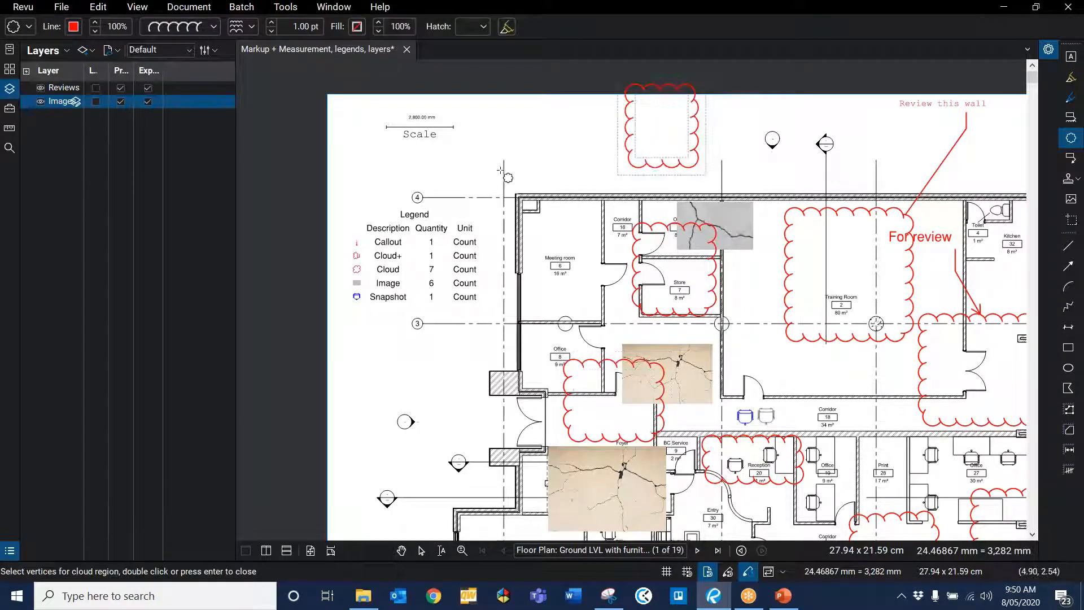
drag(516, 154, 564, 201)
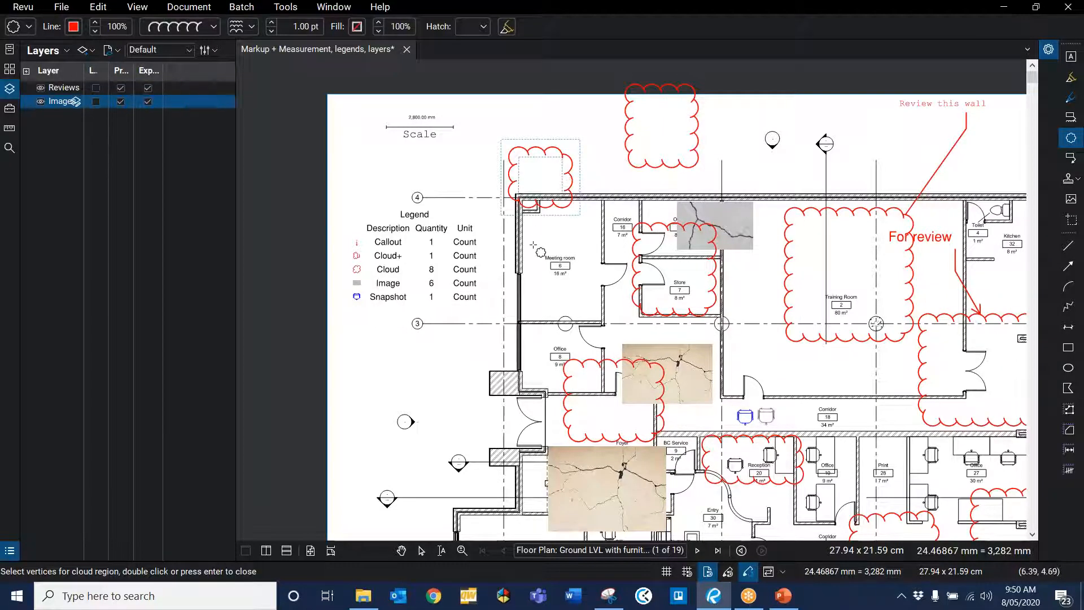
key(Escape)
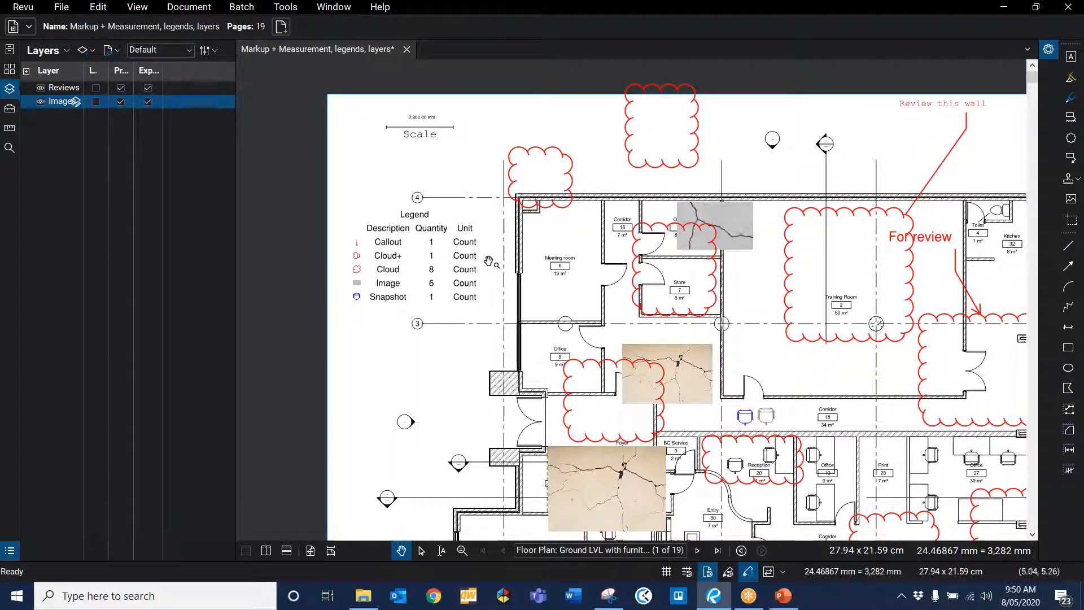
Step: Open the legend's properties and change its title to Markups
click(449, 282)
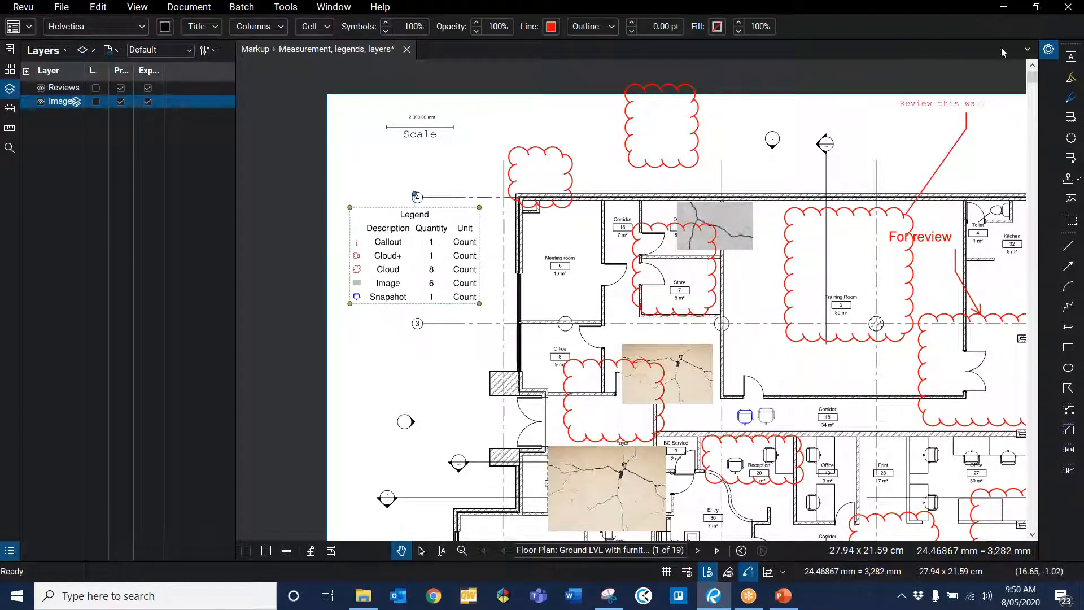
click(1048, 50)
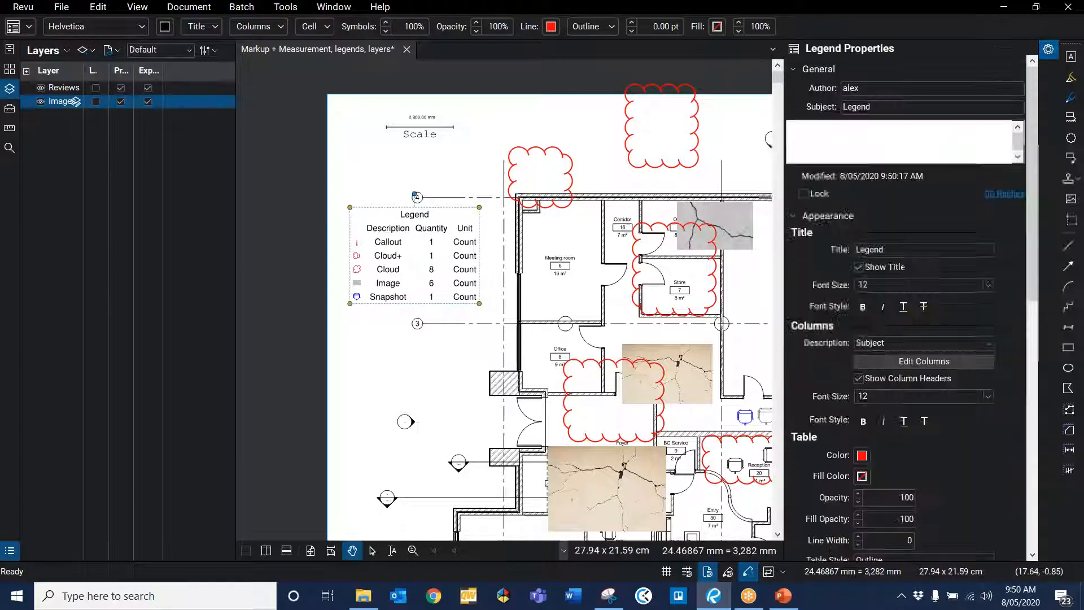
double_click(898, 252)
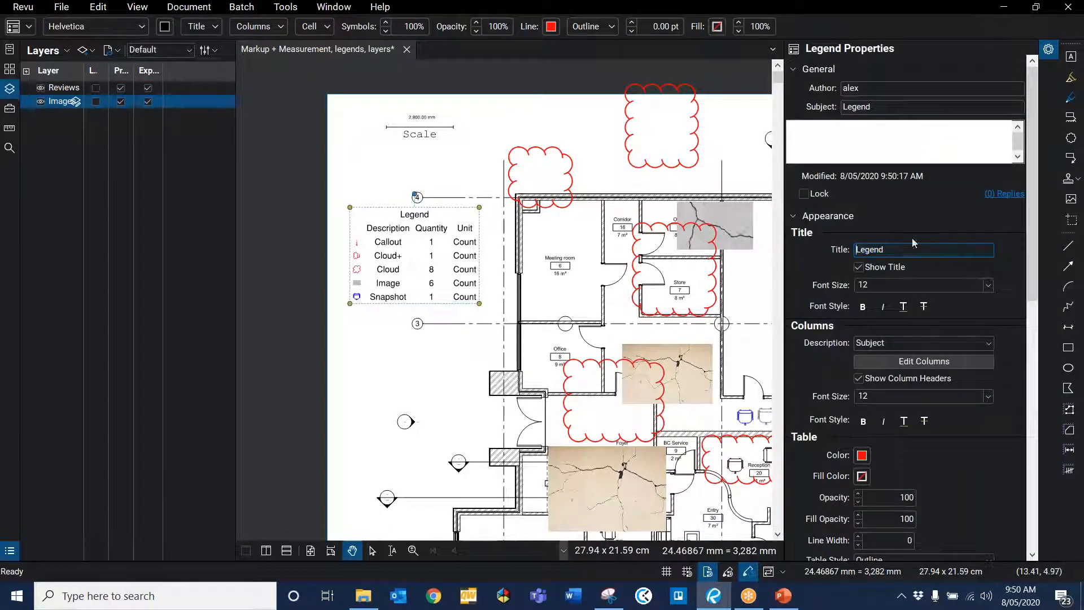
text(Markups)
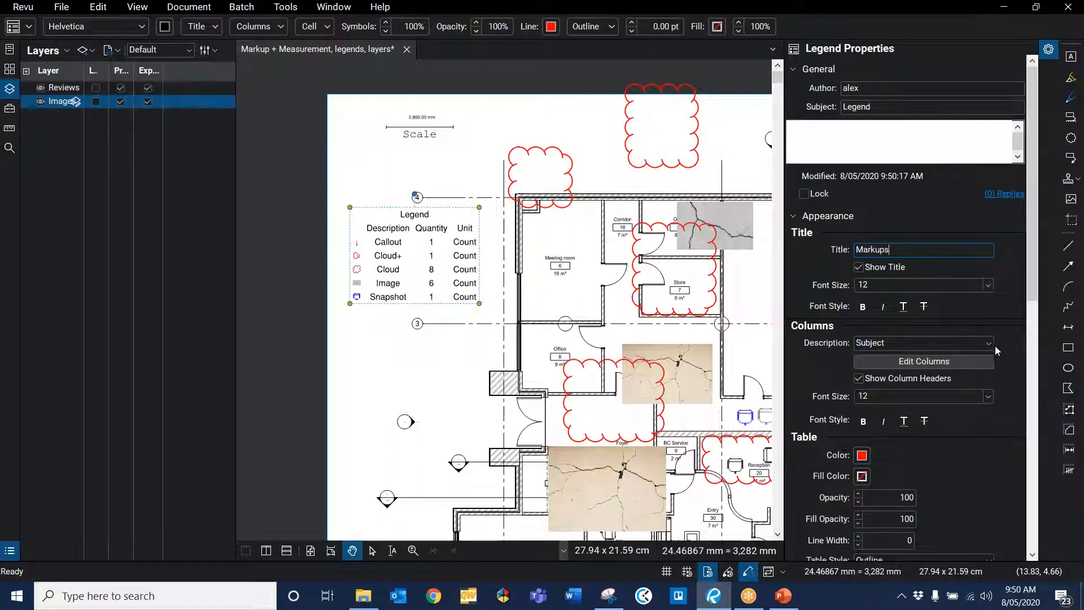
Step: Edit the legend columns to also show Comments and Layer
click(950, 362)
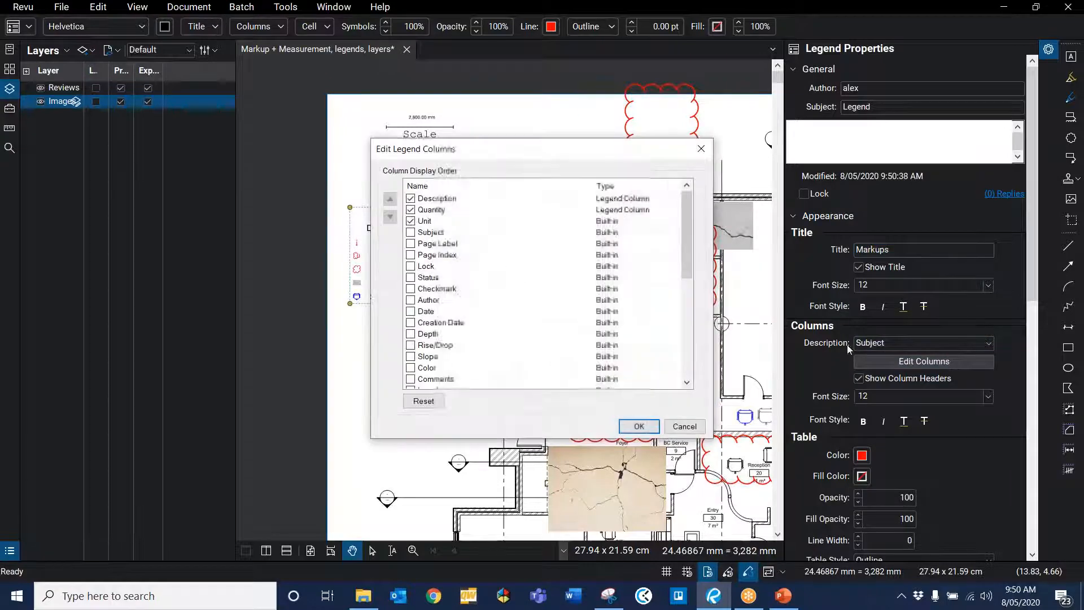
scroll(428, 258, down, 1)
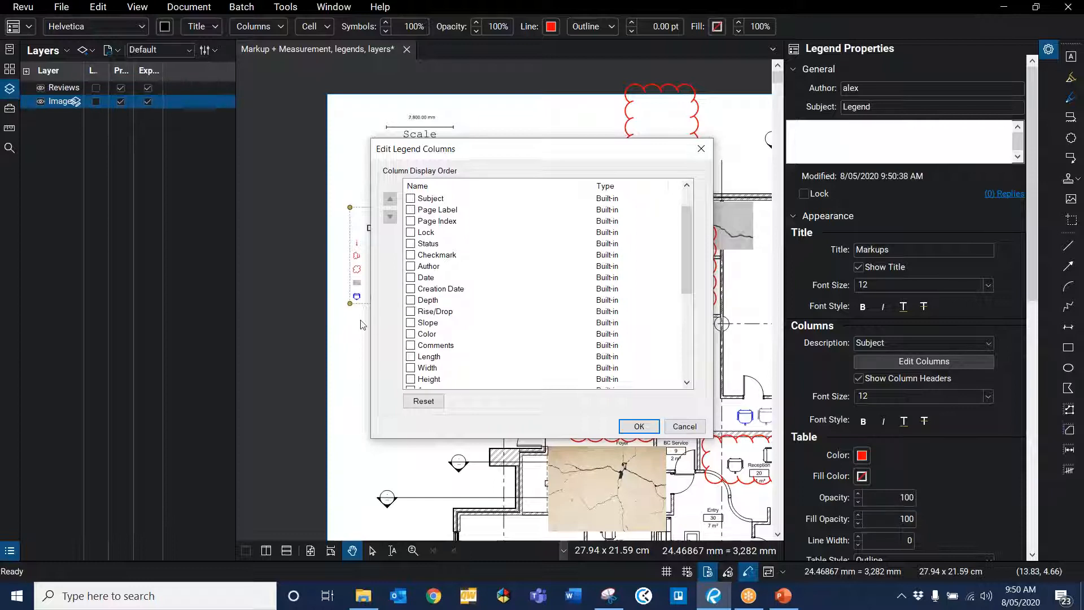
scroll(426, 316, down, 3)
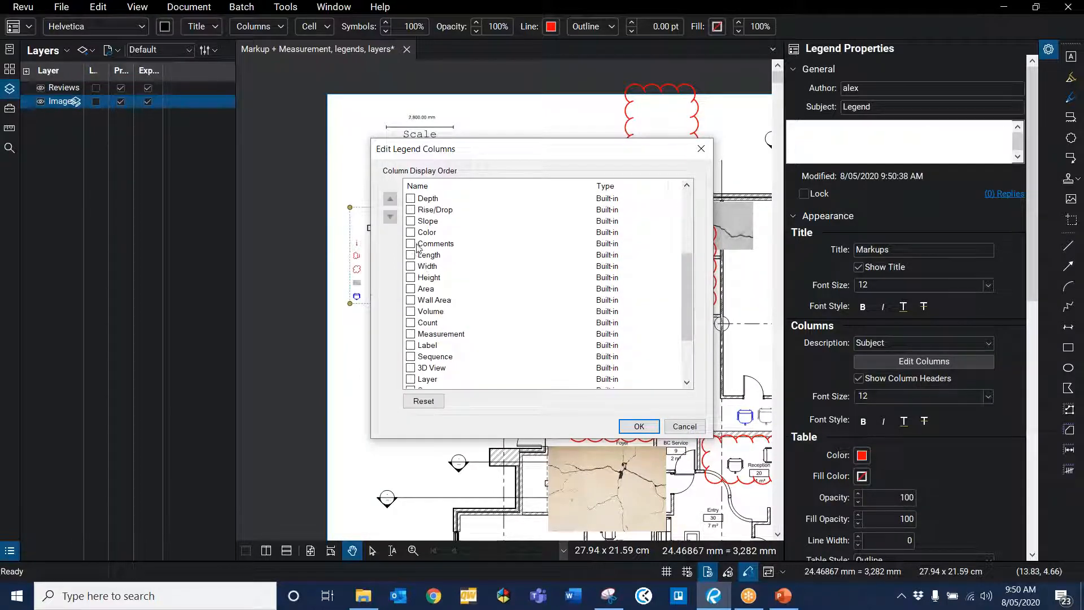
click(411, 244)
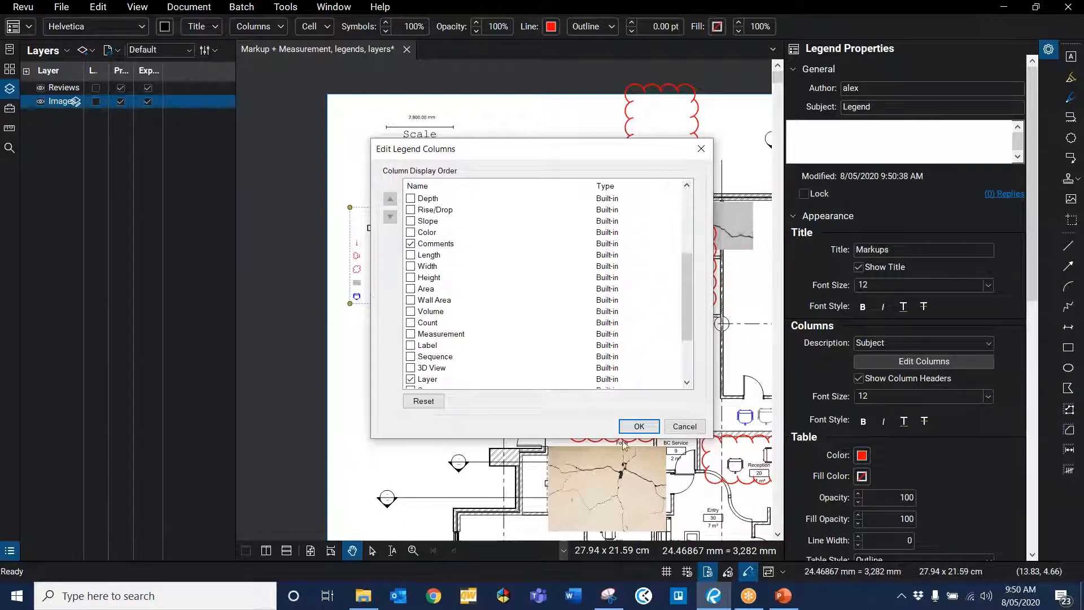
click(637, 427)
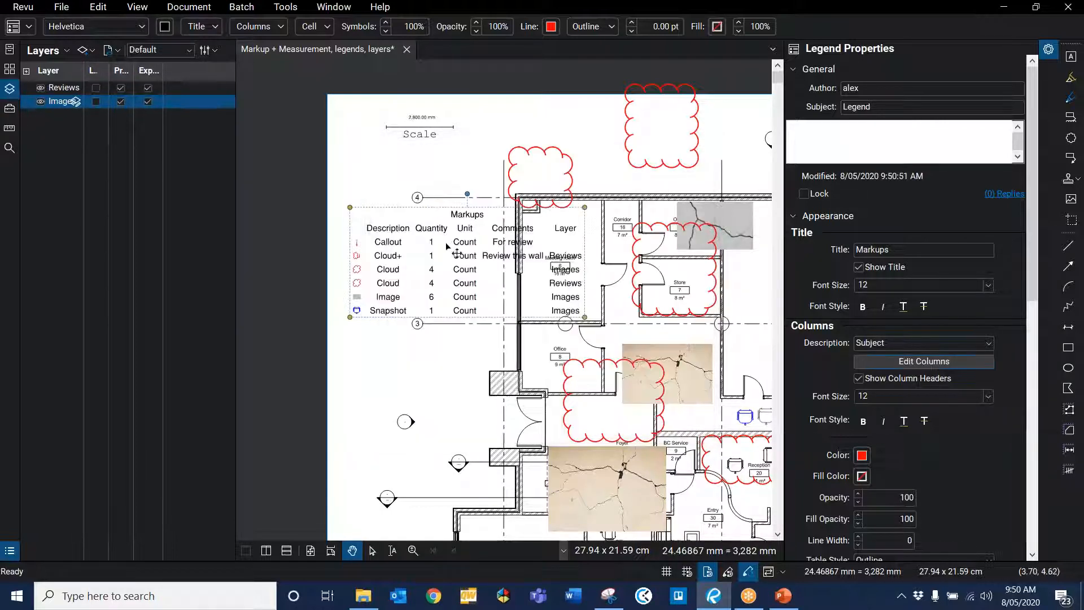
Step: Resize the legend smaller and reposition it between gridlines 4 and 3 left of the plan
drag(447, 246, 425, 237)
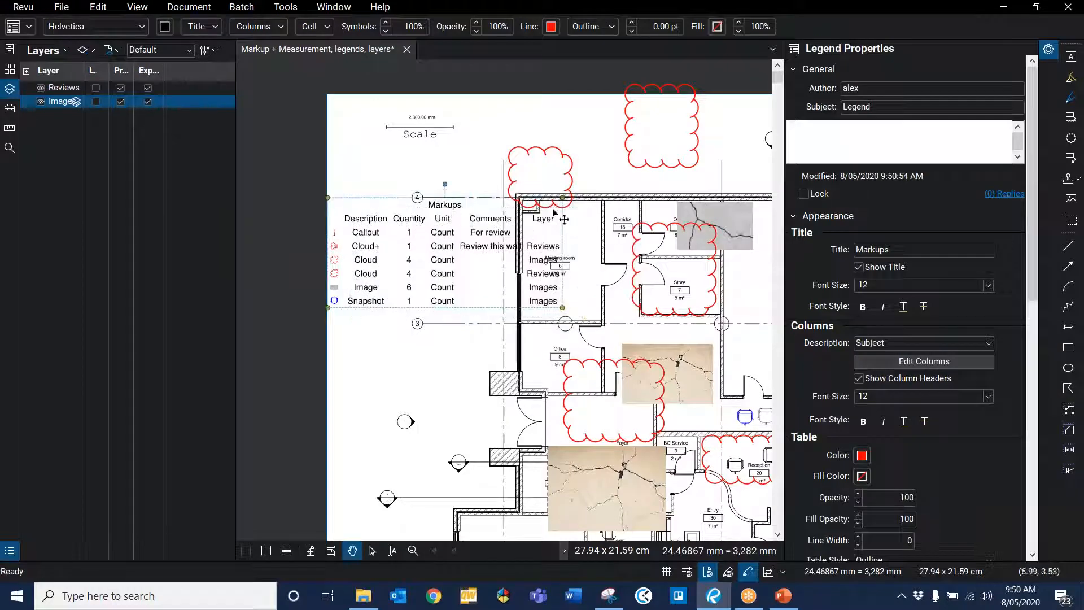
drag(563, 198, 498, 229)
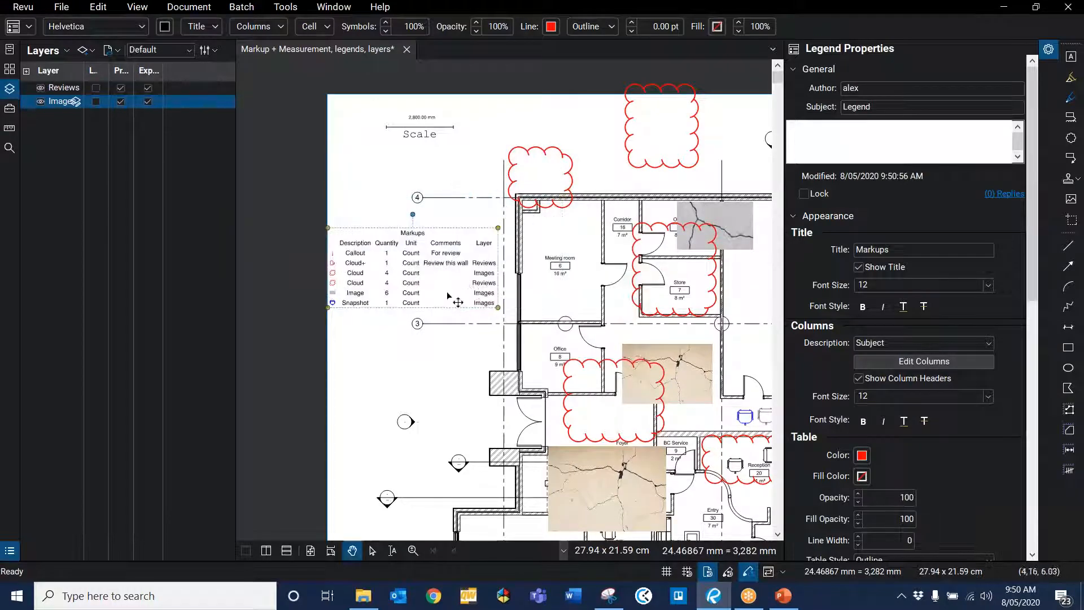
scroll(446, 286, up, 1)
scroll(446, 286, up, 3)
scroll(496, 283, down, 1)
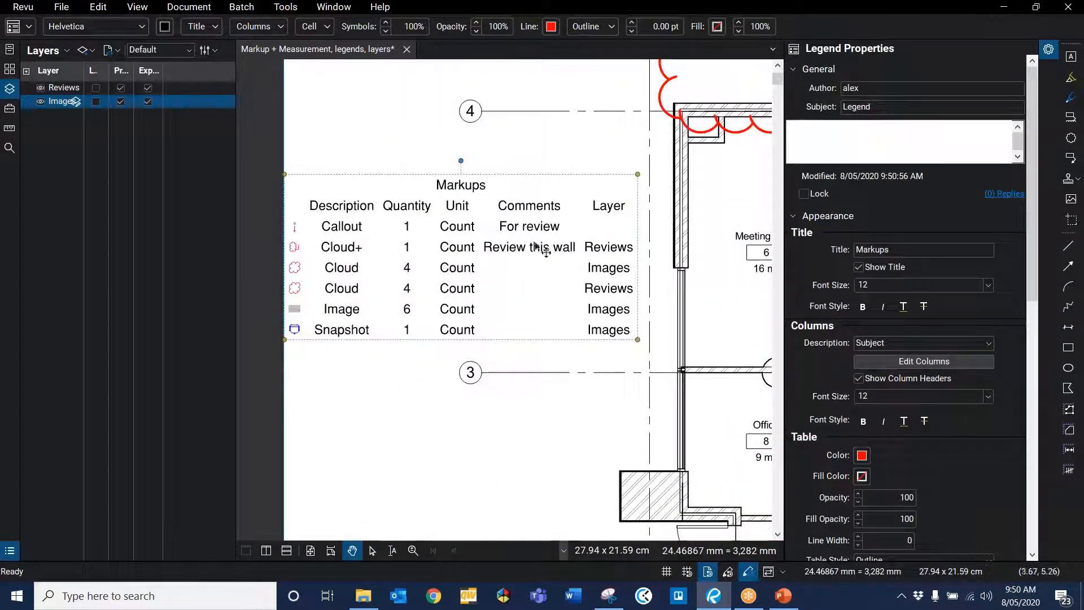
mouse_move(441, 352)
mouse_down()
mouse_move(600, 353)
mouse_move(497, 361)
mouse_up()
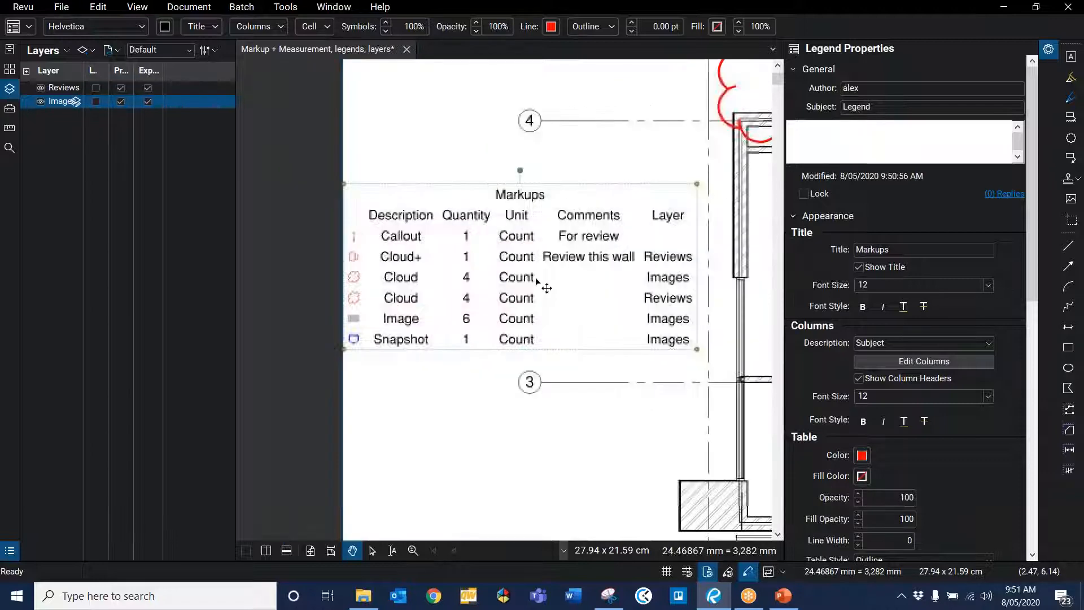
scroll(408, 257, down, 1)
Step: Add the legend to the Training tool chest
click(490, 362)
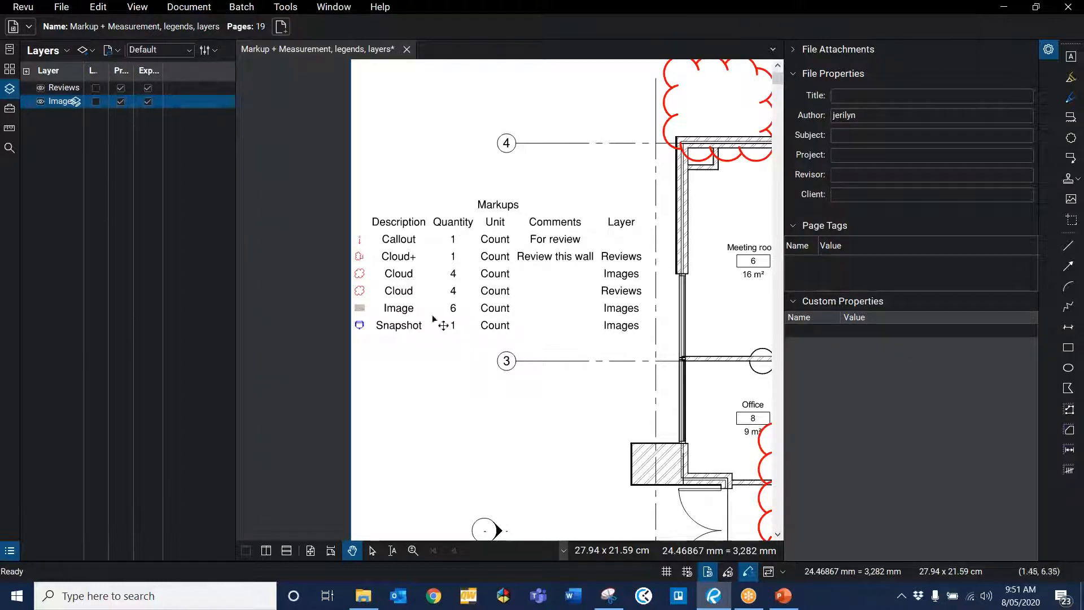
click(497, 294)
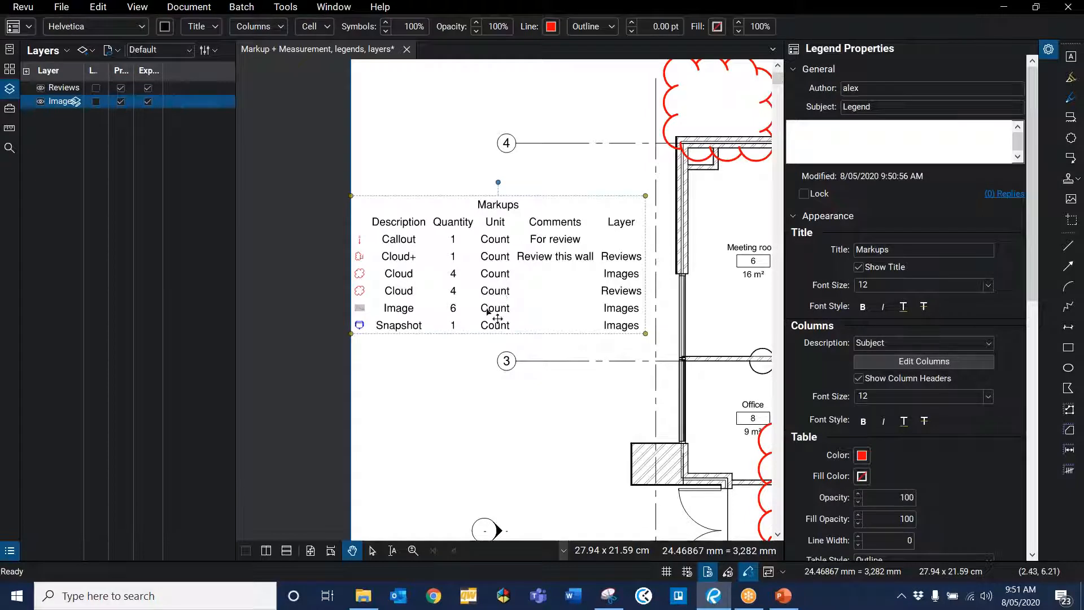
scroll(506, 284, down, 1)
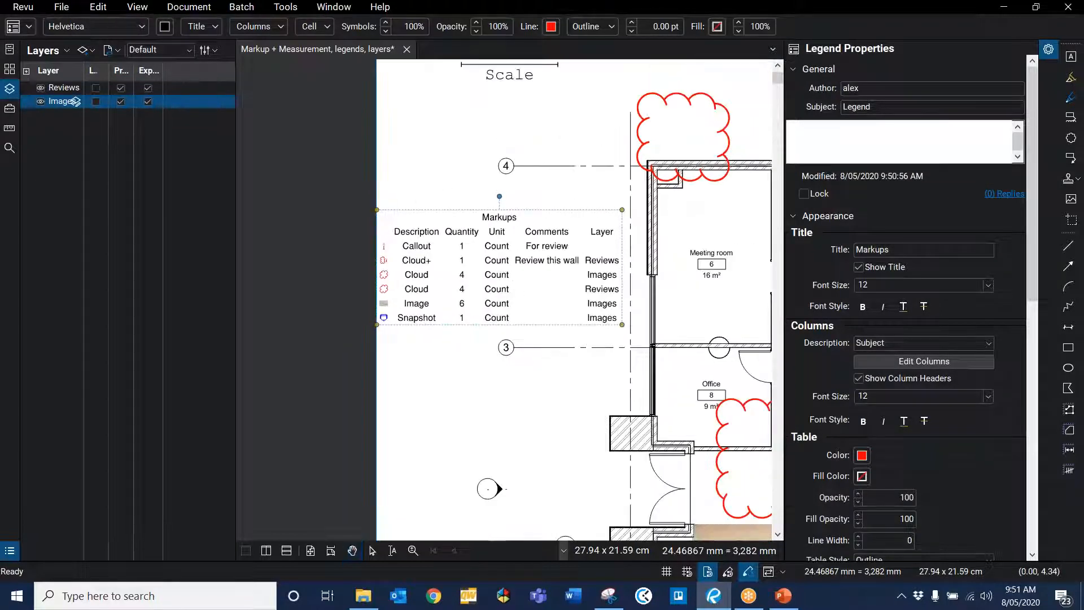
click(406, 160)
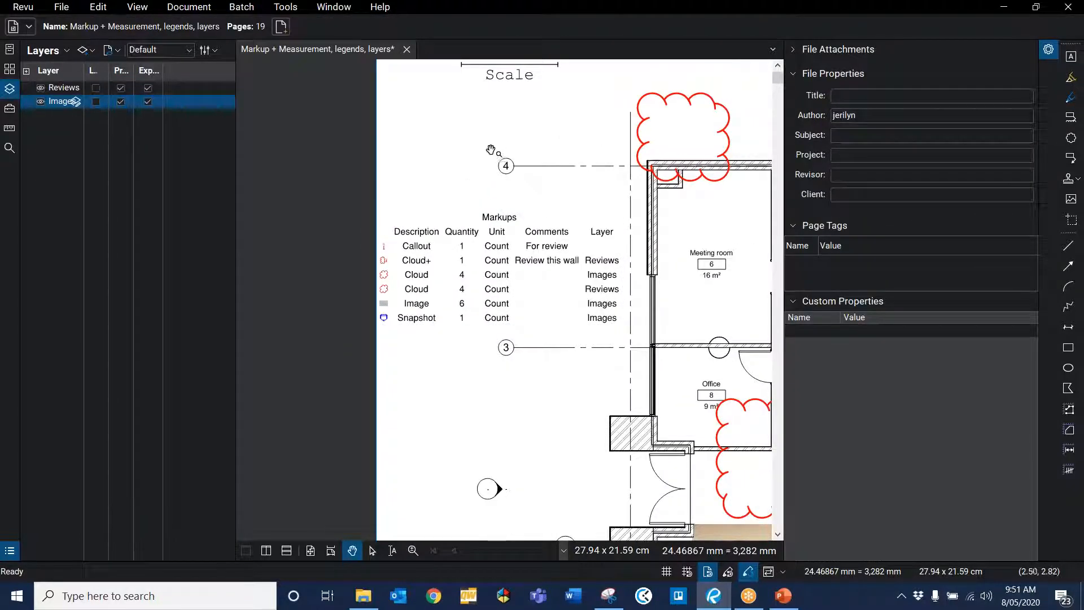
click(511, 305)
right_click(509, 305)
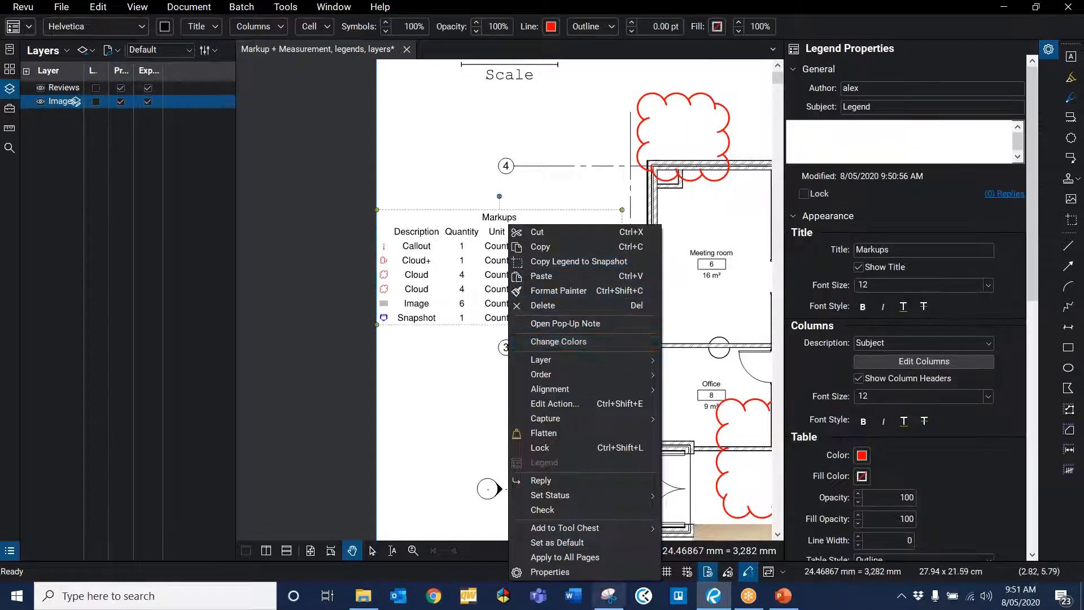
mouse_move(632, 524)
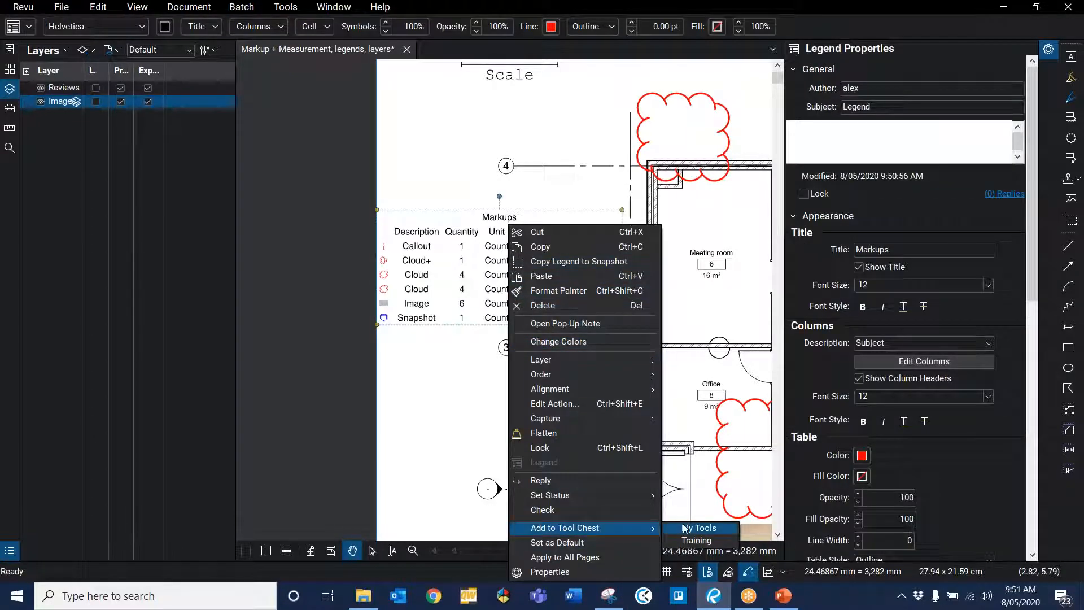
click(696, 540)
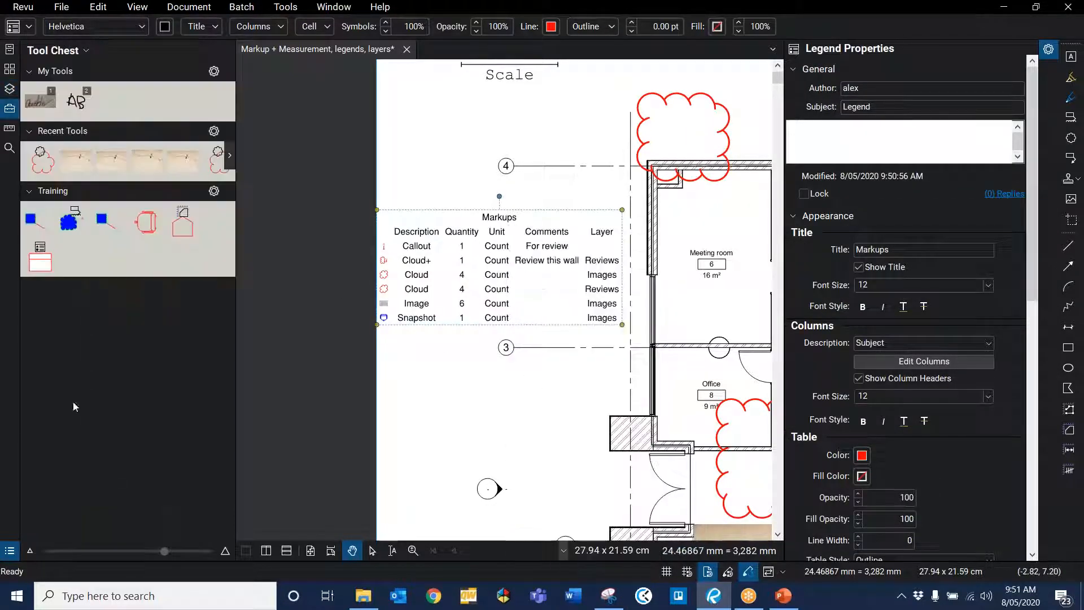
click(40, 256)
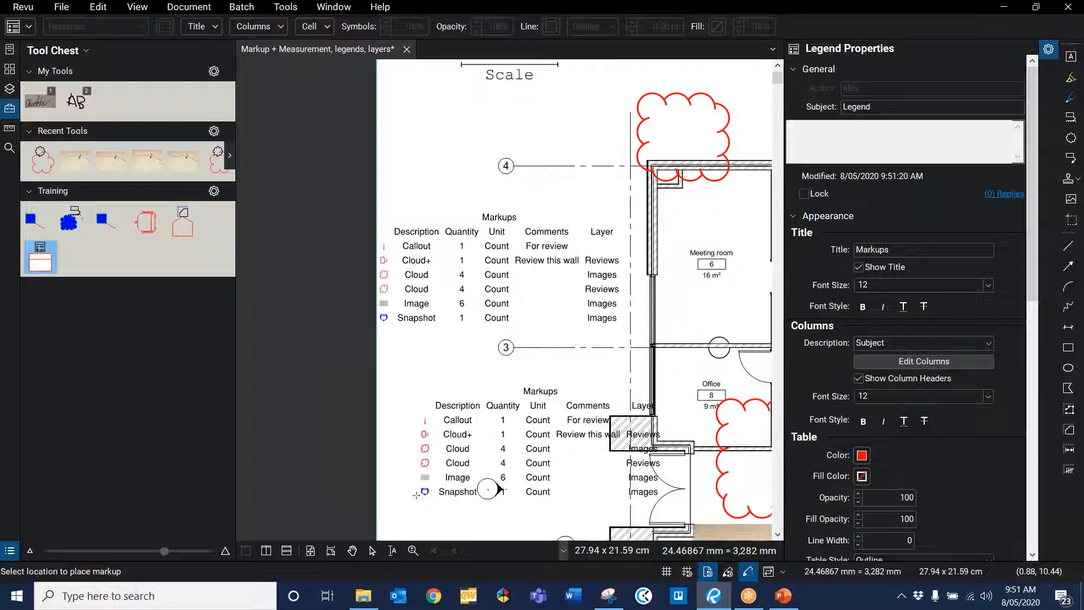
key(Escape)
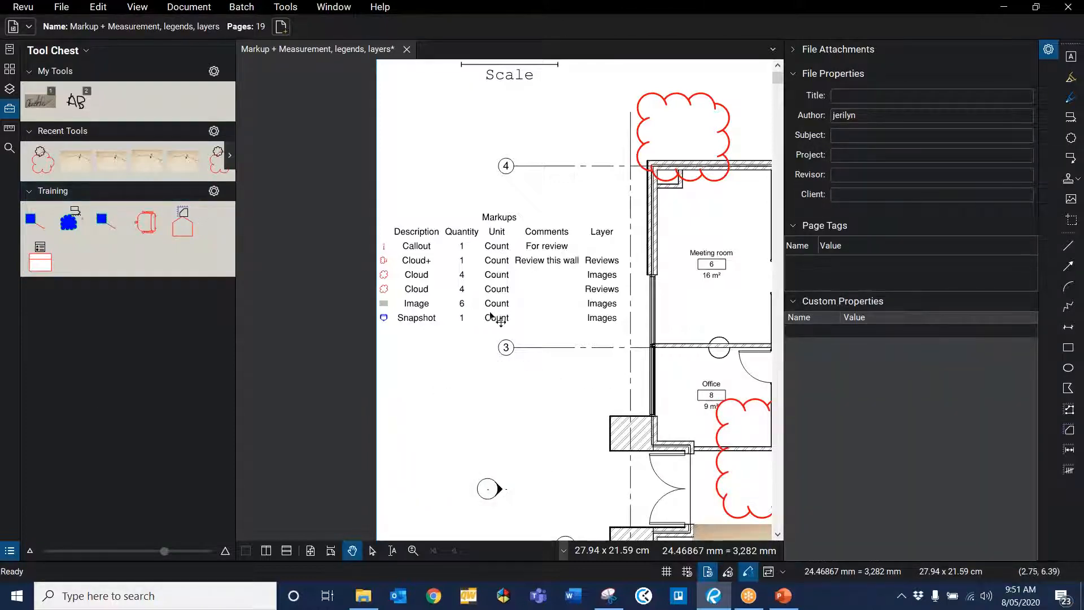
scroll(500, 321, down, 3)
scroll(444, 212, up, 1)
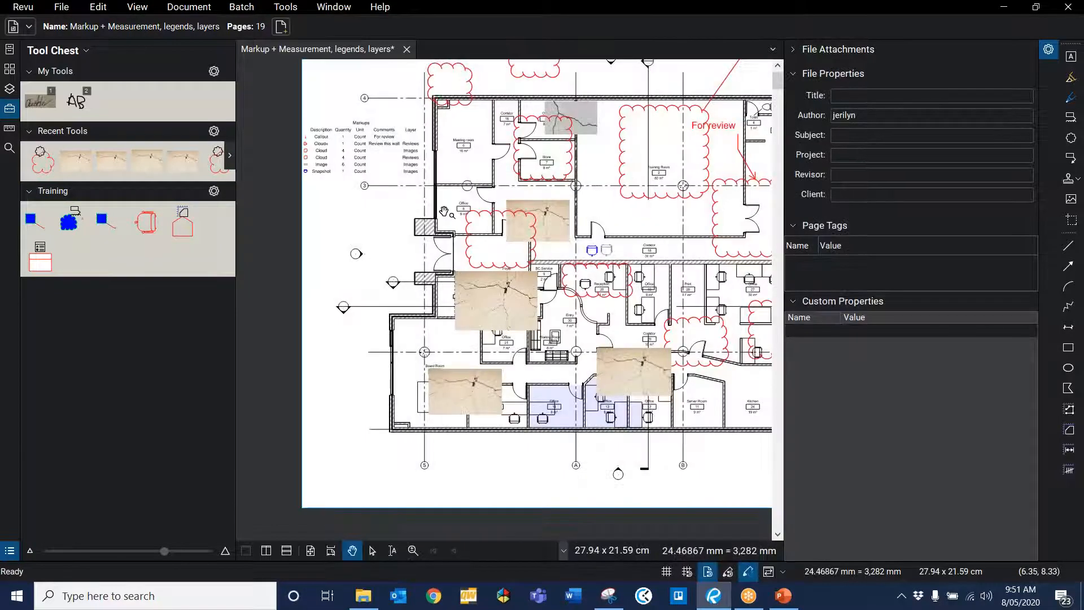
scroll(445, 212, down, 2)
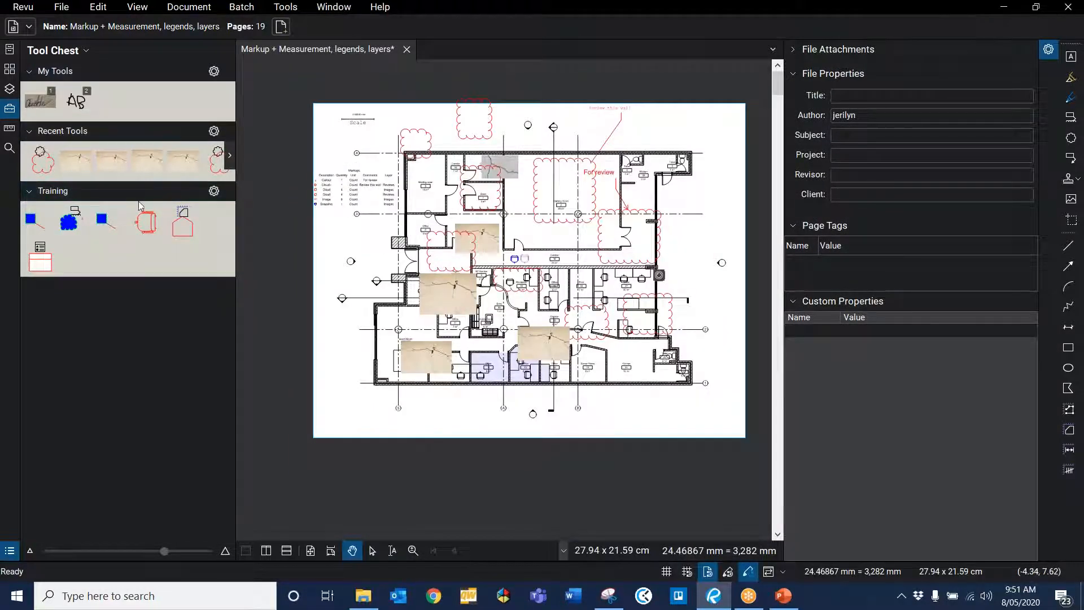
Step: Assign the Markups legend to the Training tool set through its settings
click(214, 192)
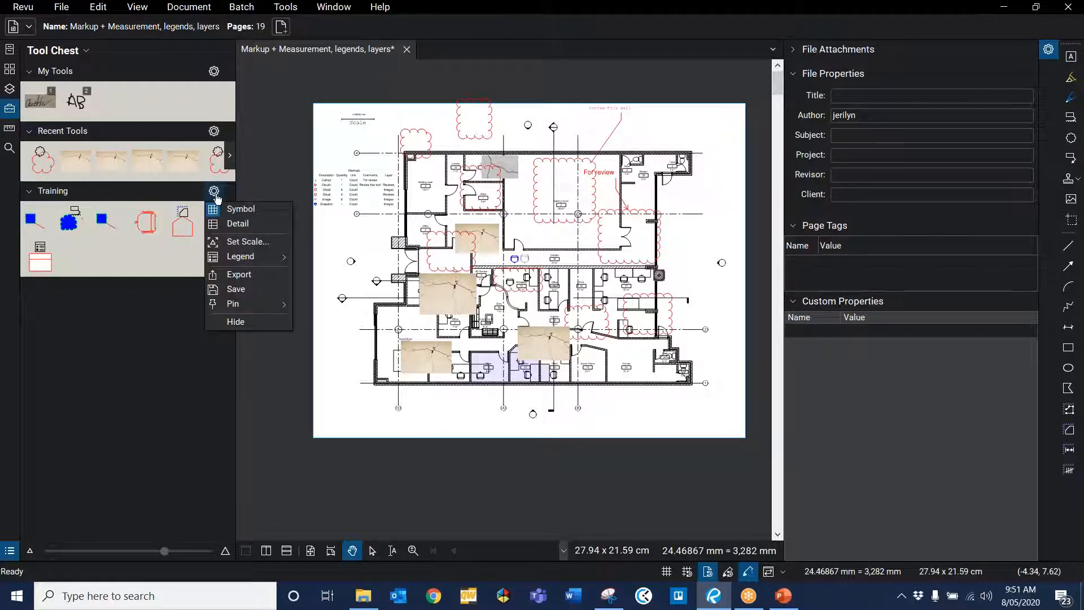
mouse_move(242, 258)
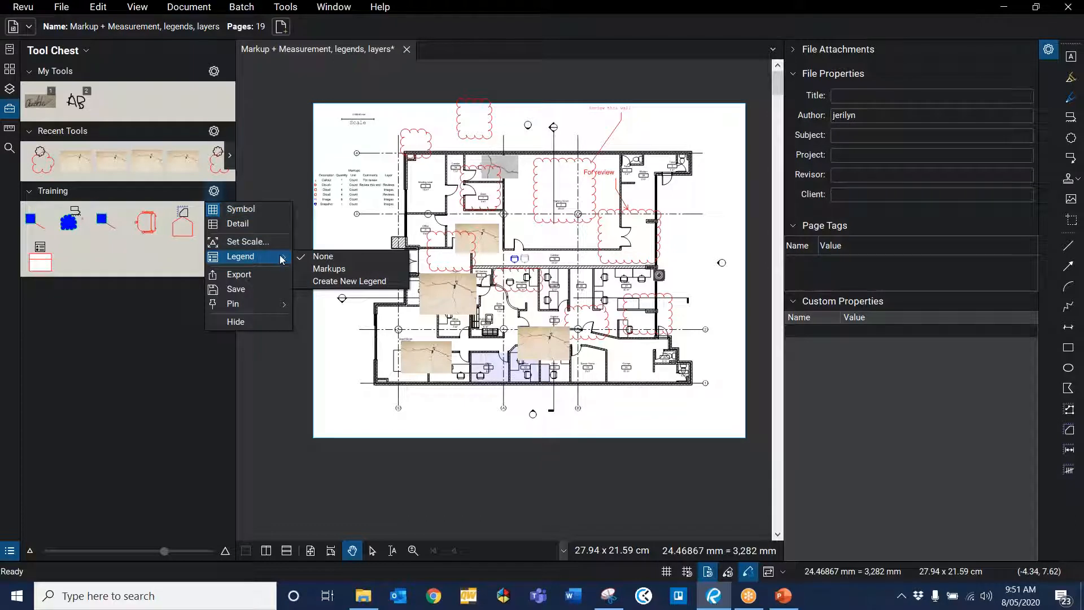
click(328, 268)
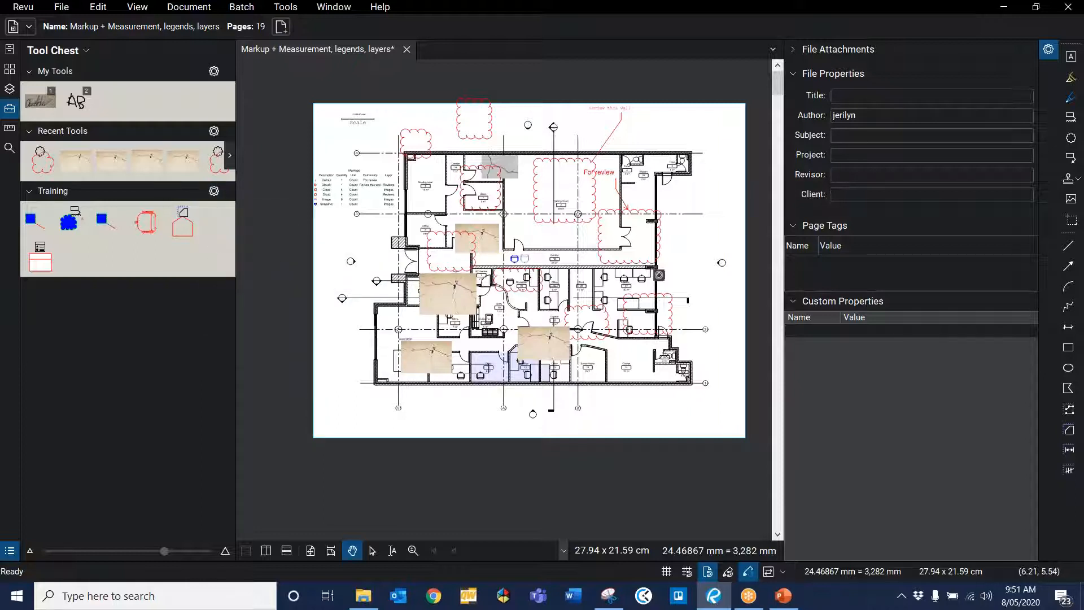
Step: Place a blue Cloud+ markup from the Training tool set on the plan's lower left, below gridline 3
scroll(387, 181, up, 6)
click(35, 221)
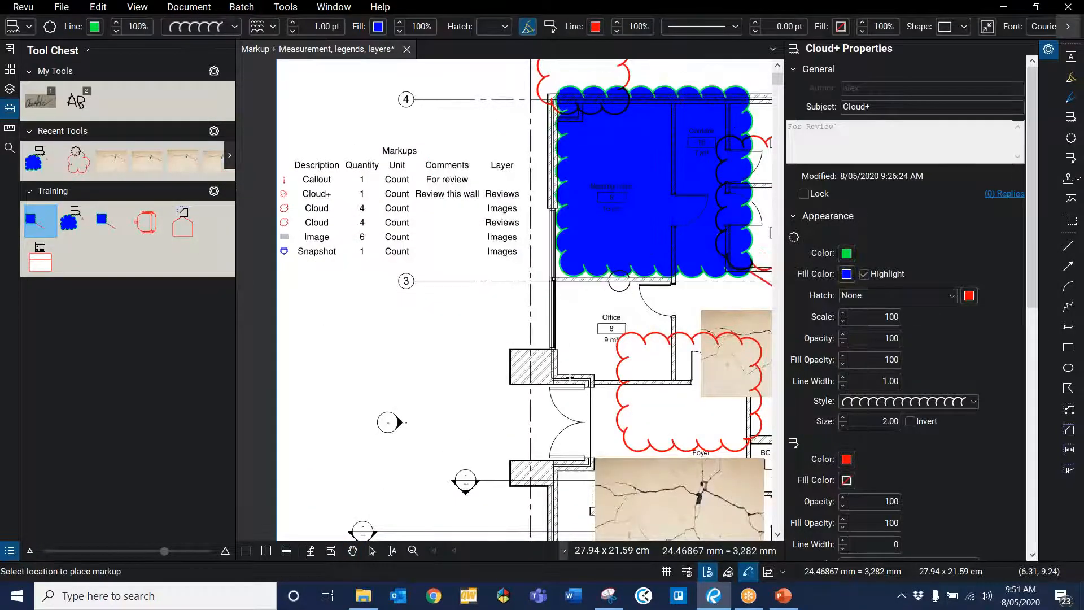
scroll(520, 291, down, 4)
scroll(521, 295, up, 5)
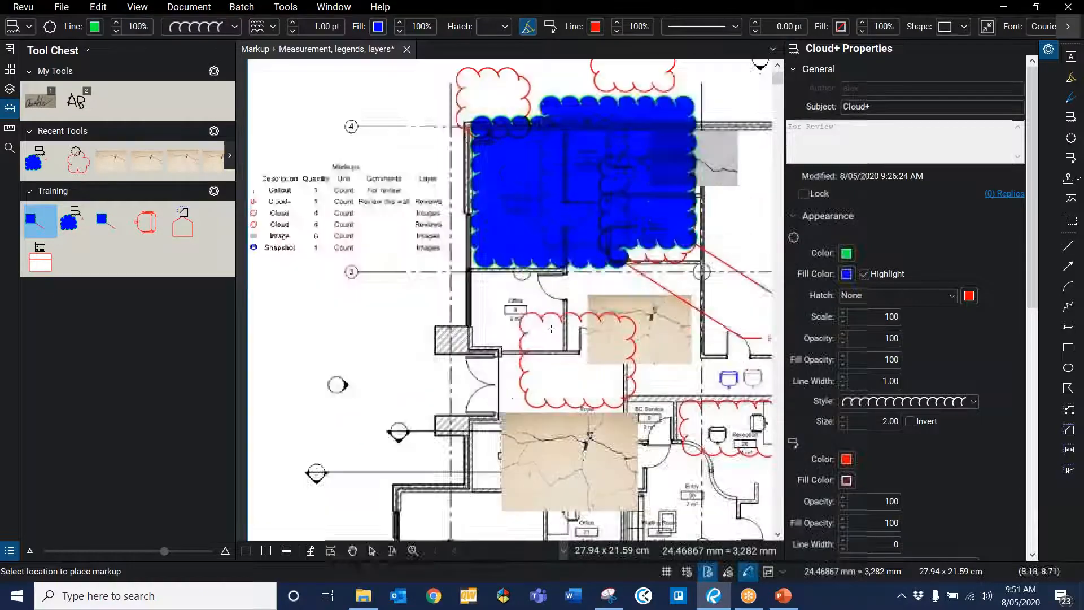
scroll(629, 344, down, 2)
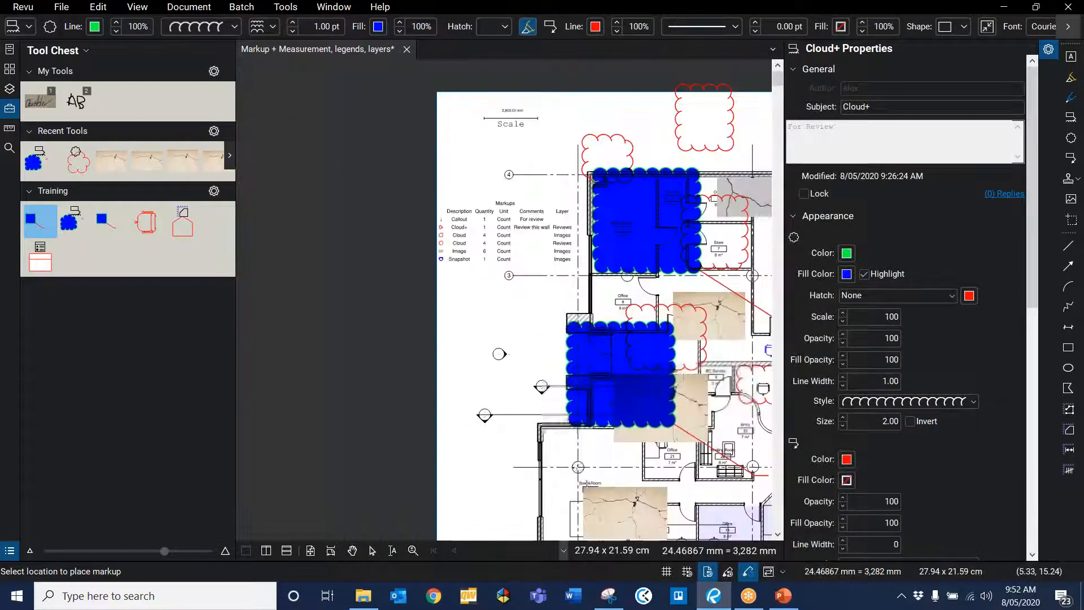
click(465, 527)
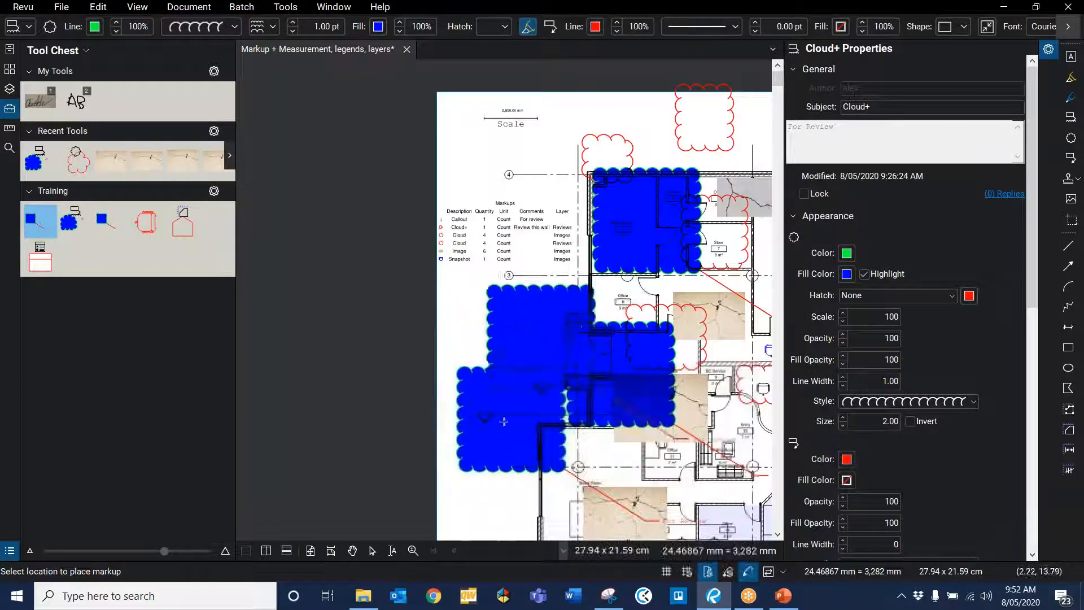
key(Escape)
Step: Create a new legend from the Training tool set and place it in the plan's upper right area
scroll(576, 463, down, 3)
scroll(593, 453, up, 3)
scroll(559, 378, up, 3)
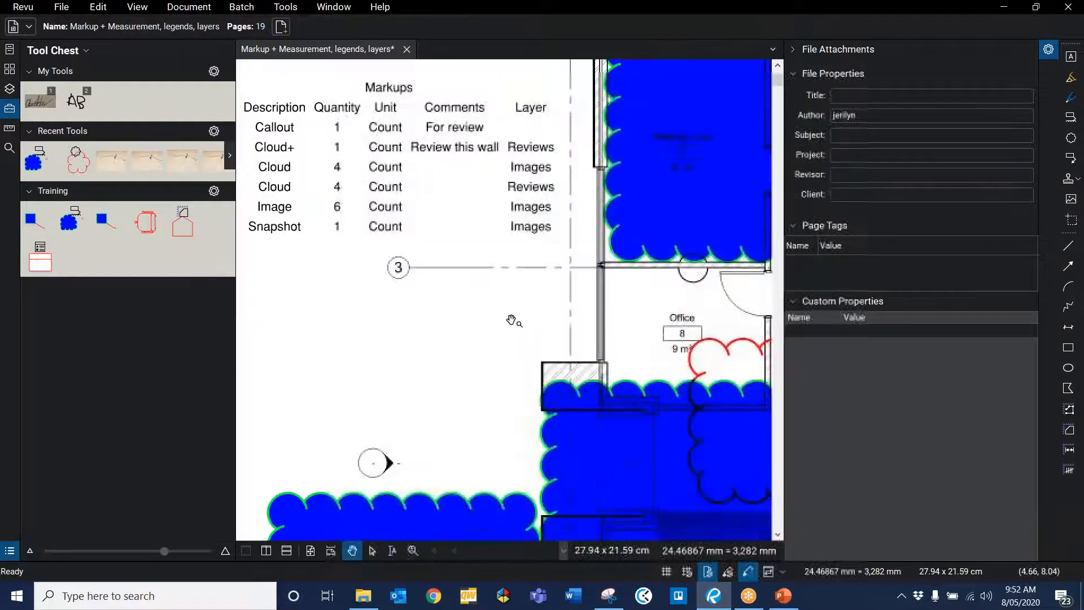
click(406, 212)
scroll(393, 371, down, 3)
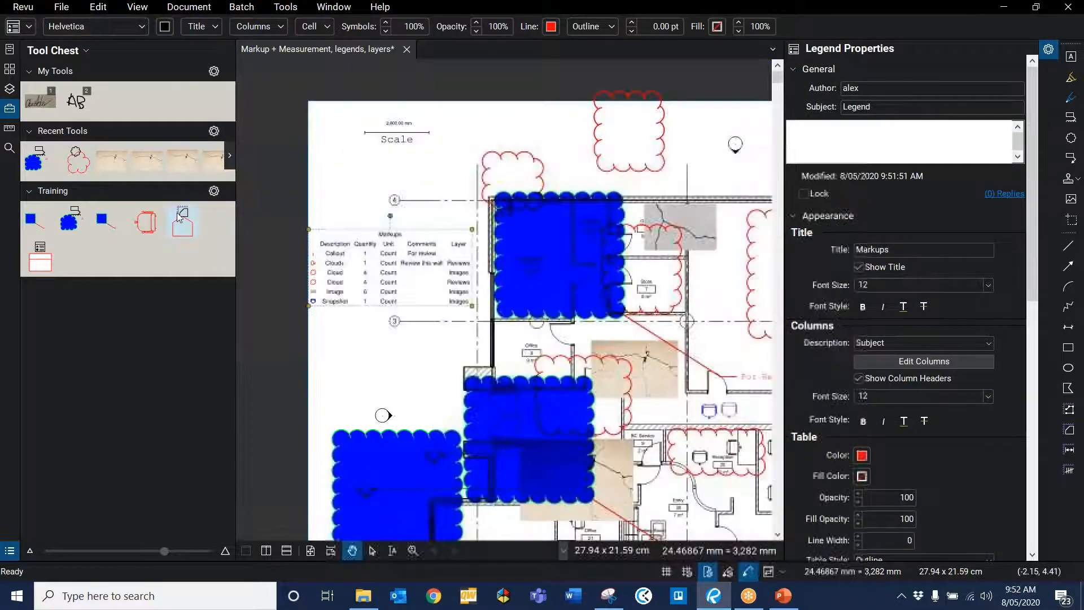
click(214, 191)
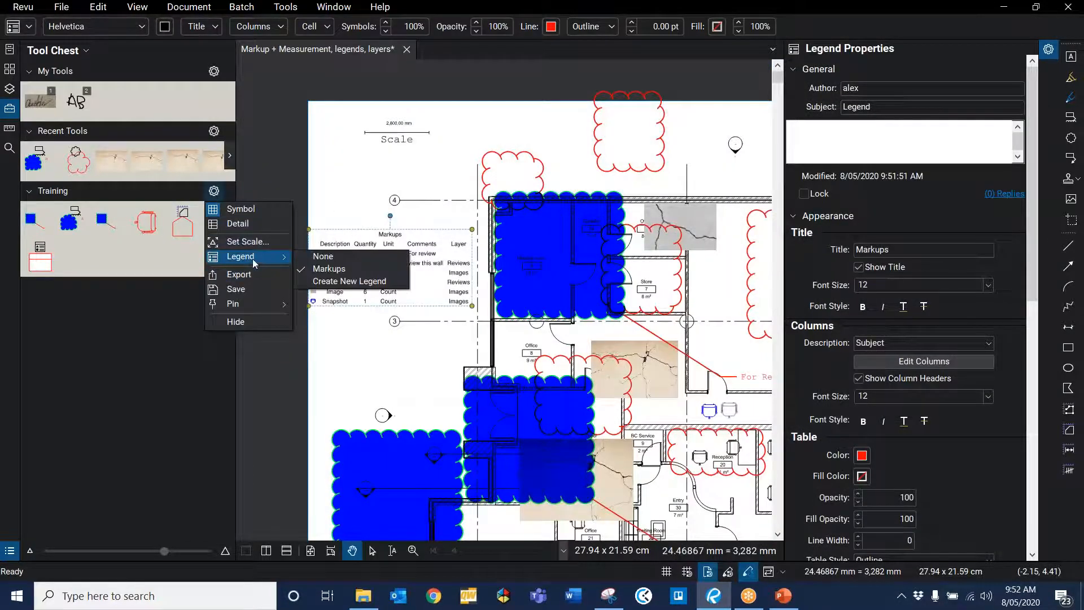
click(339, 281)
scroll(583, 428, down, 4)
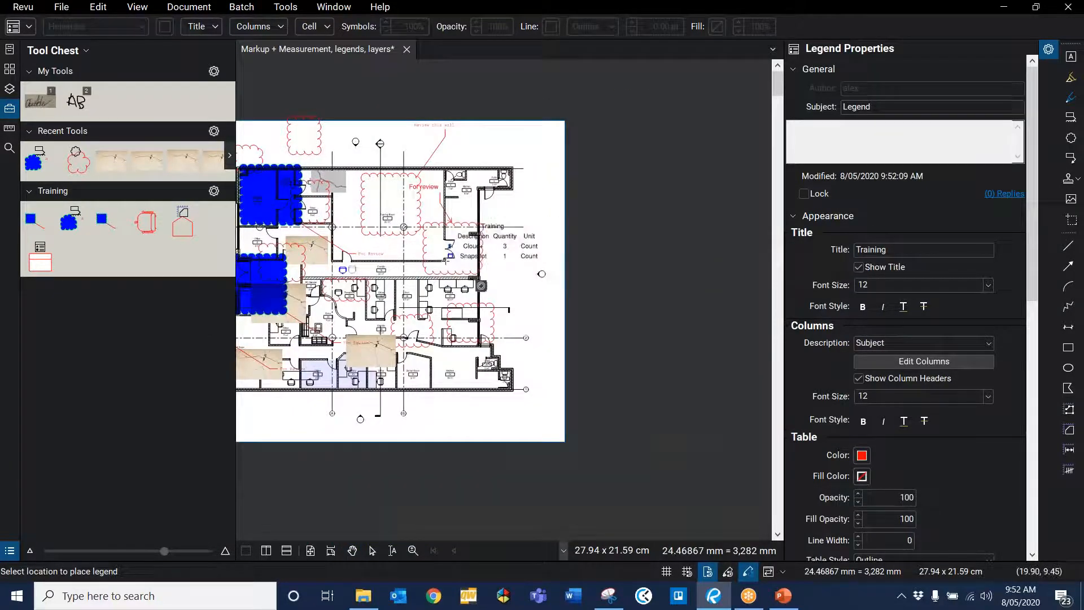
click(480, 247)
scroll(407, 264, up, 3)
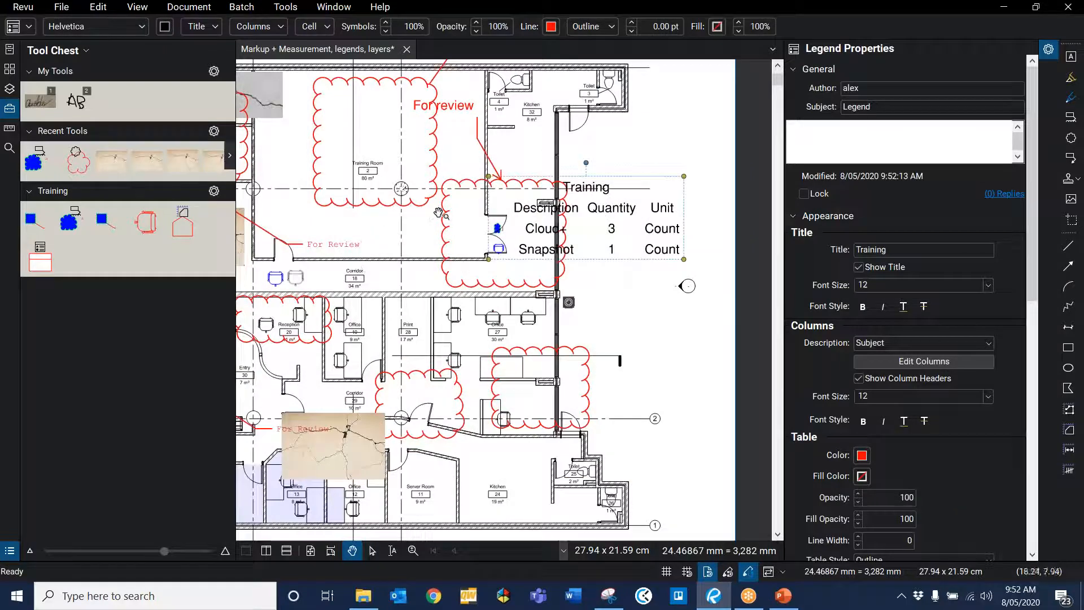
key(Escape)
click(575, 235)
scroll(486, 247, up, 1)
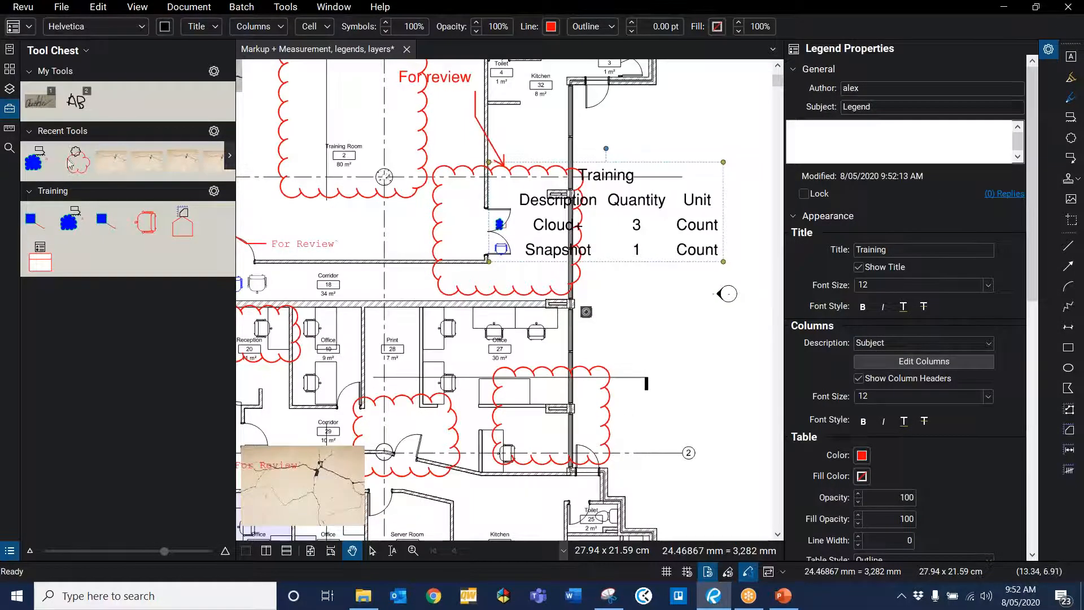
Step: Add another blue cloud and about ten snapshot markups around the plan using the Training tools
click(31, 214)
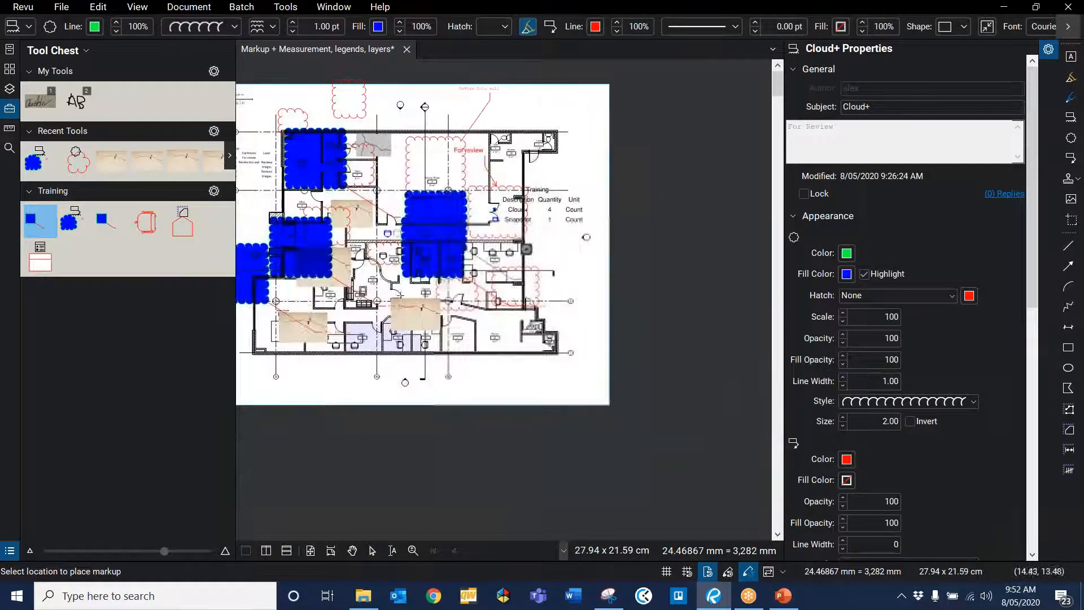
key(Escape)
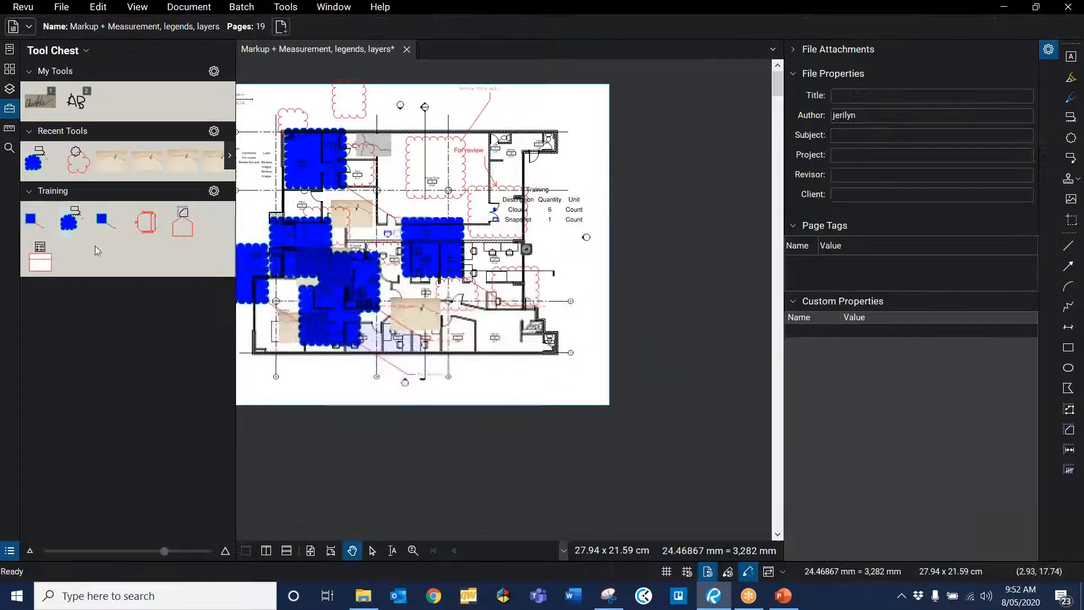
click(146, 221)
click(491, 314)
click(456, 370)
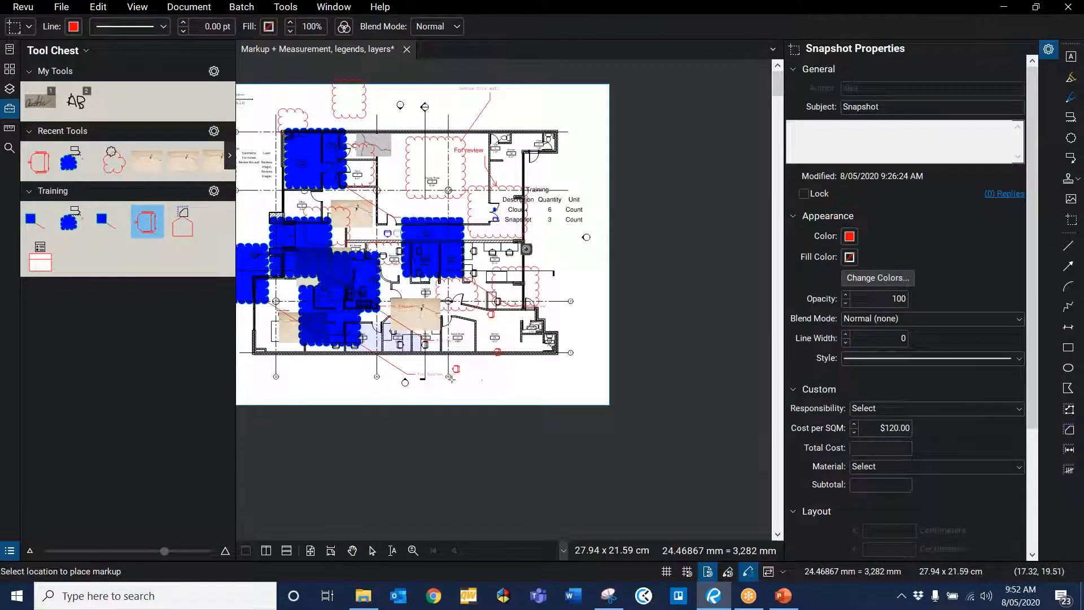
click(478, 383)
click(549, 377)
click(571, 276)
click(518, 302)
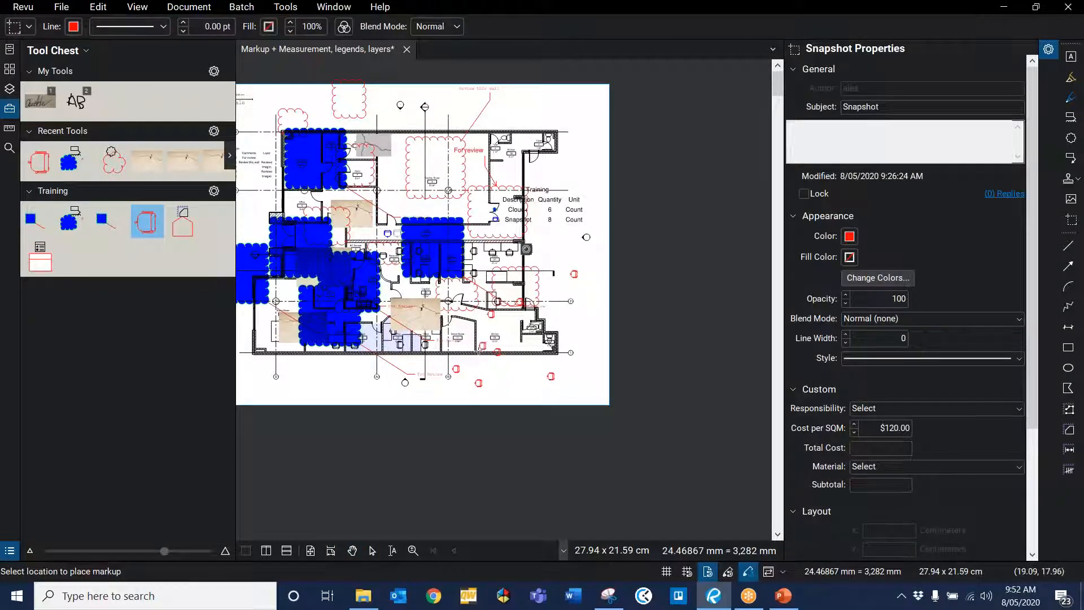
click(482, 346)
click(536, 328)
click(550, 311)
click(548, 299)
key(Escape)
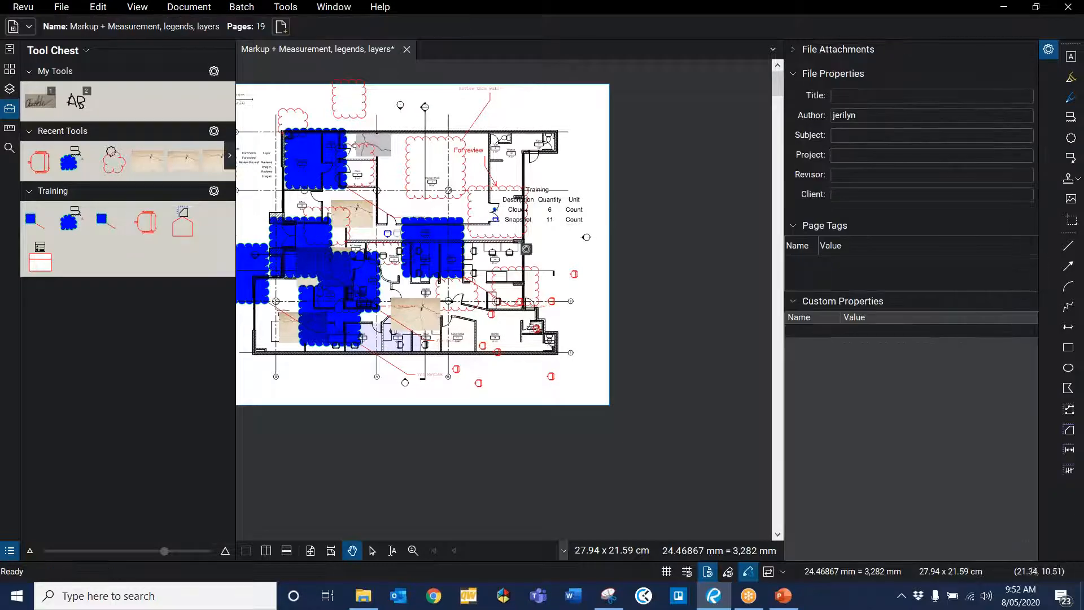
Step: Toggle the Images layer's visibility off and back on in the Layers panel
scroll(518, 231, up, 5)
scroll(417, 371, down, 2)
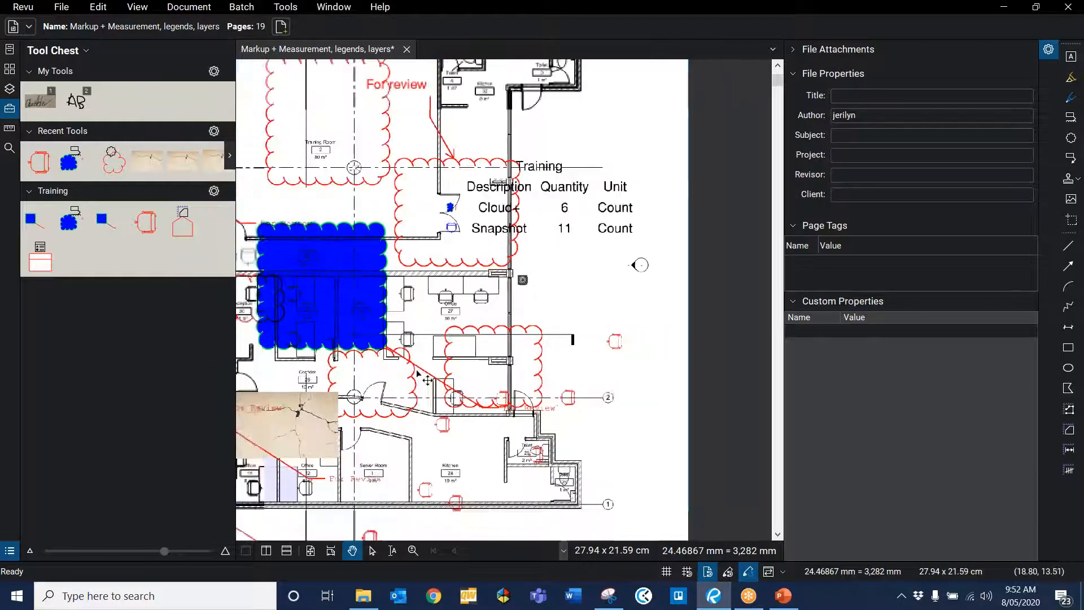
scroll(383, 255, down, 5)
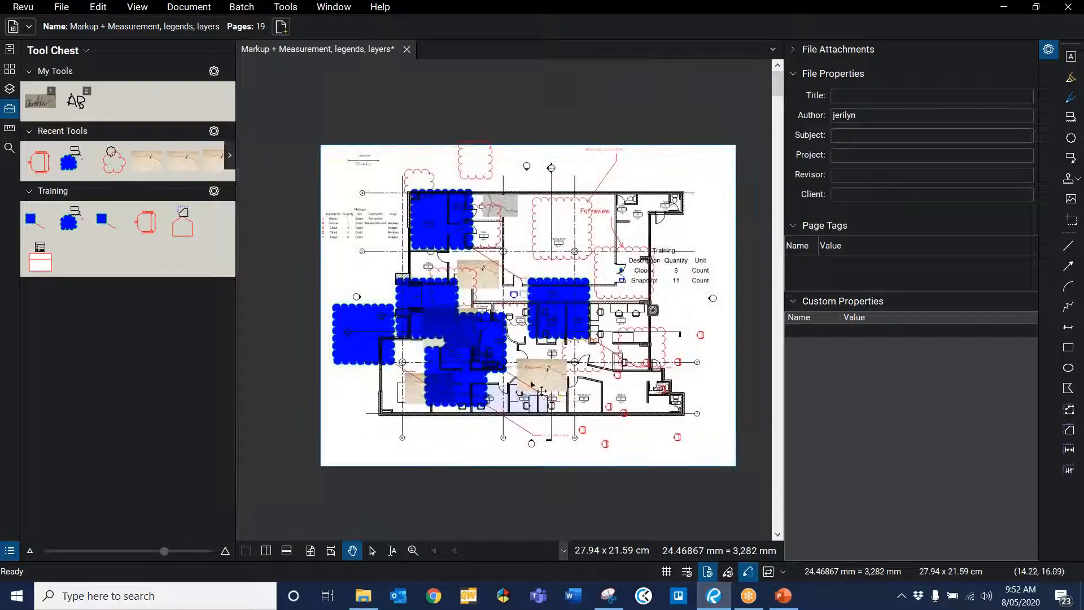
scroll(524, 333, up, 2)
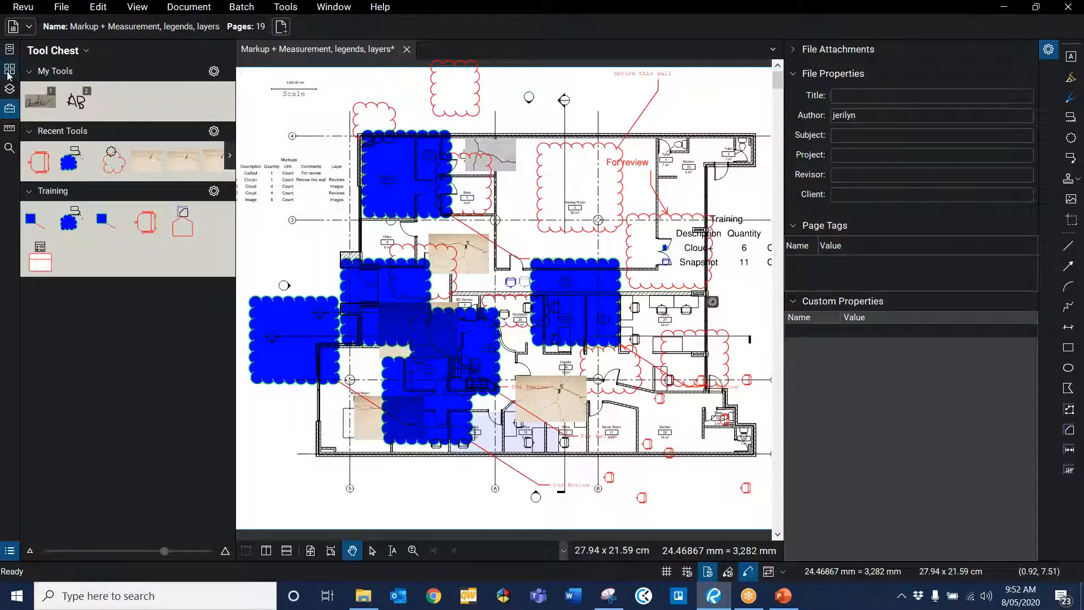
click(10, 68)
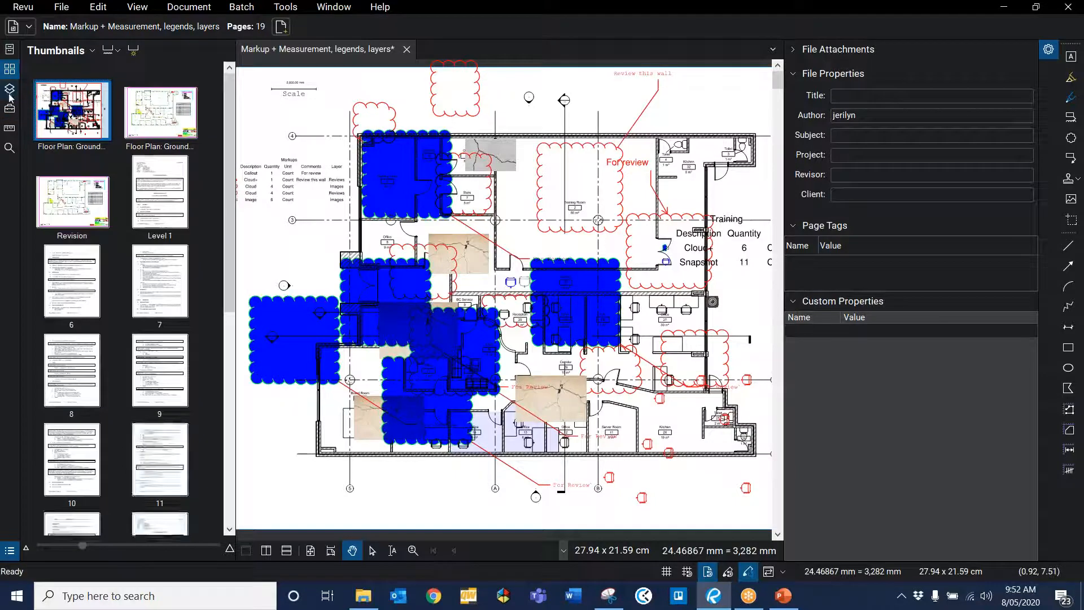
click(10, 89)
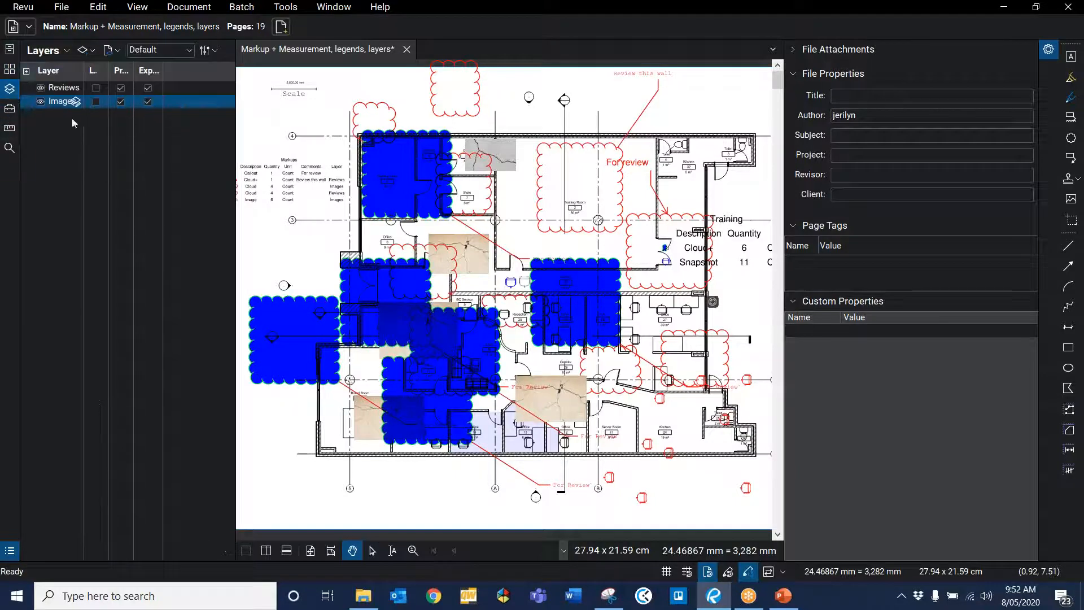
click(40, 101)
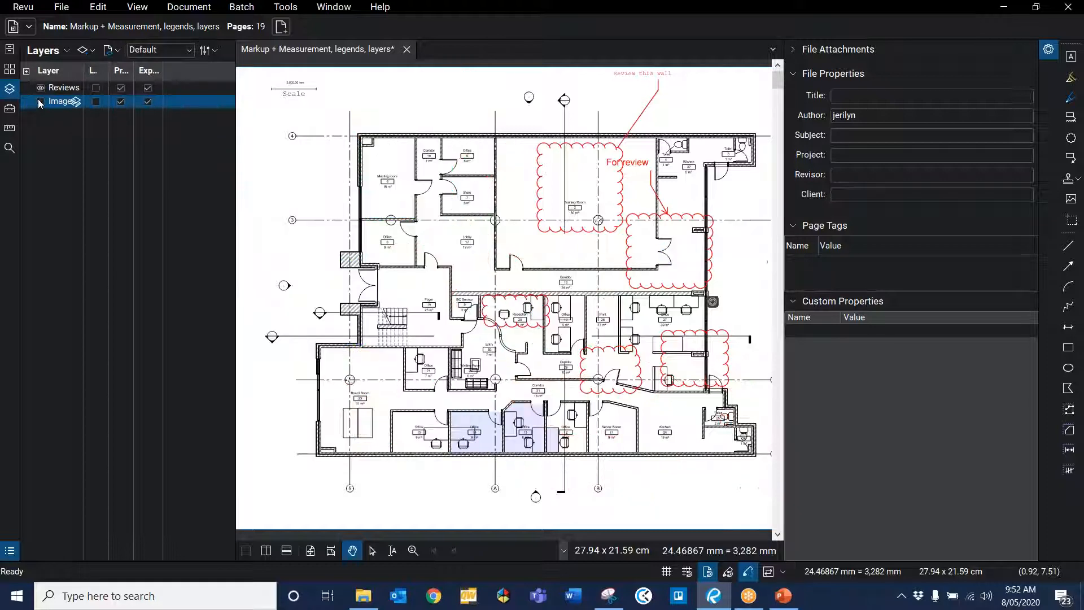
click(40, 102)
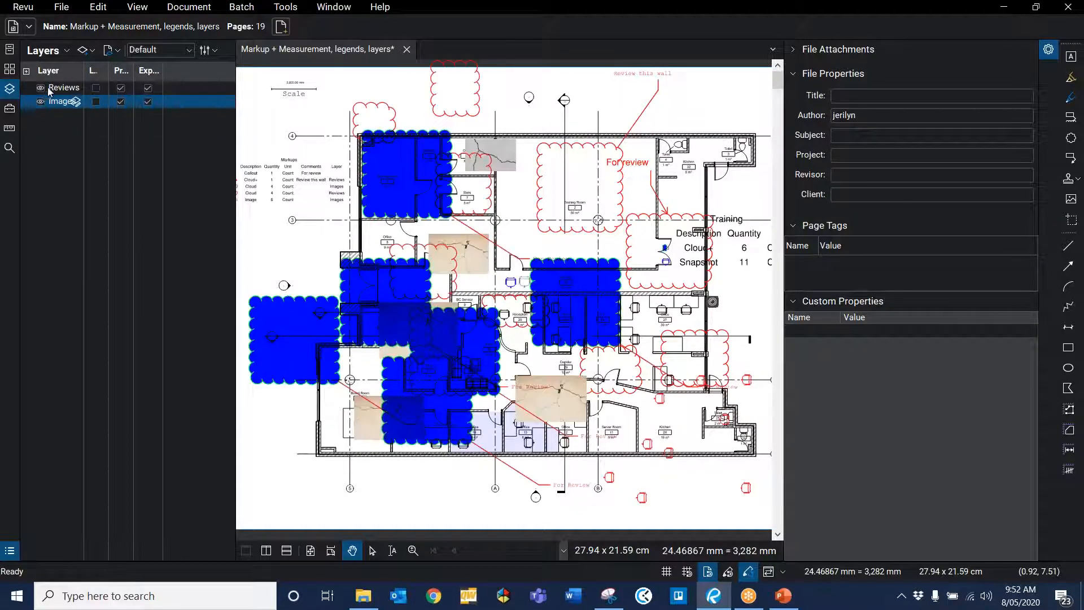
click(42, 89)
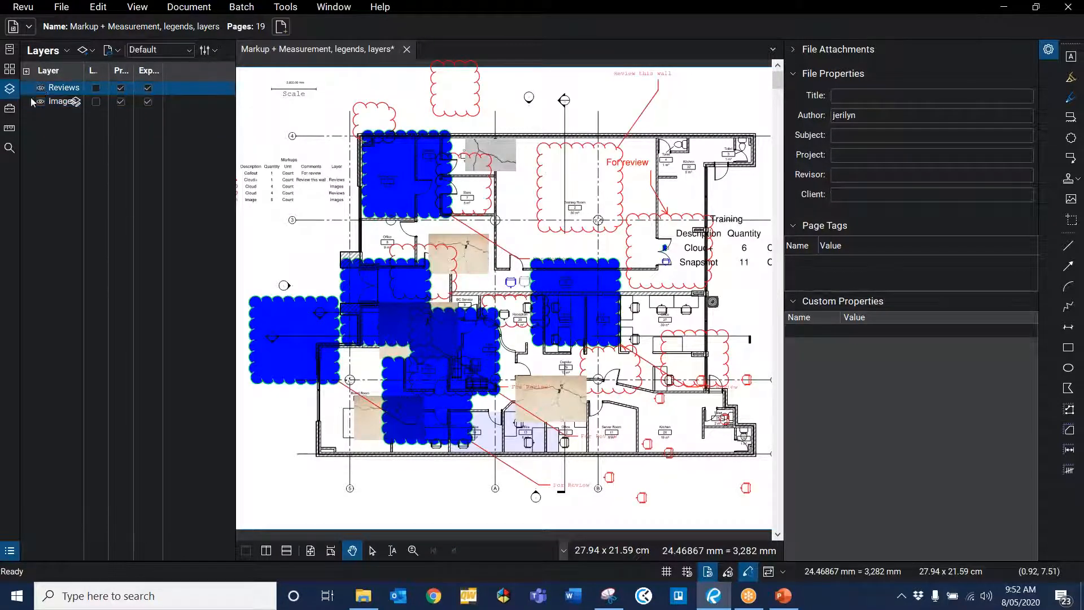
click(41, 118)
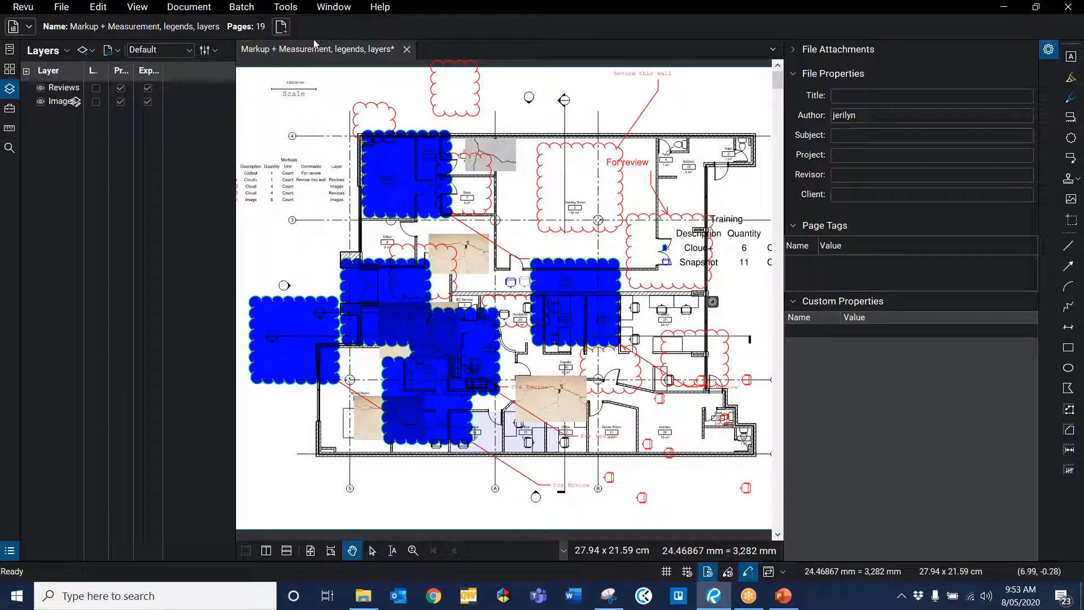
Step: Switch to PowerPoint and open the Questions slide of the presentation
click(789, 597)
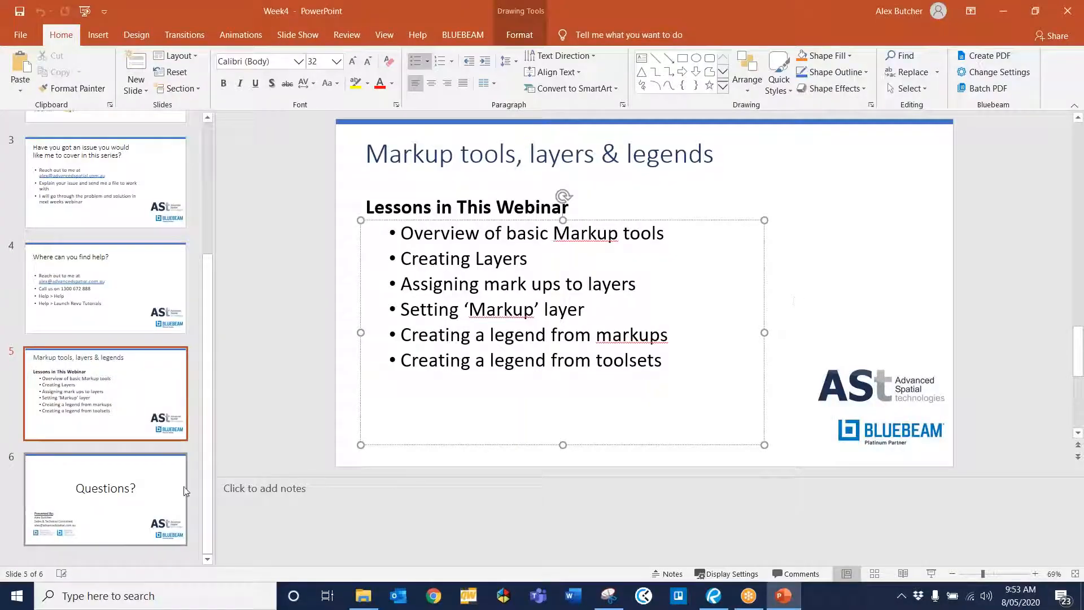
click(131, 539)
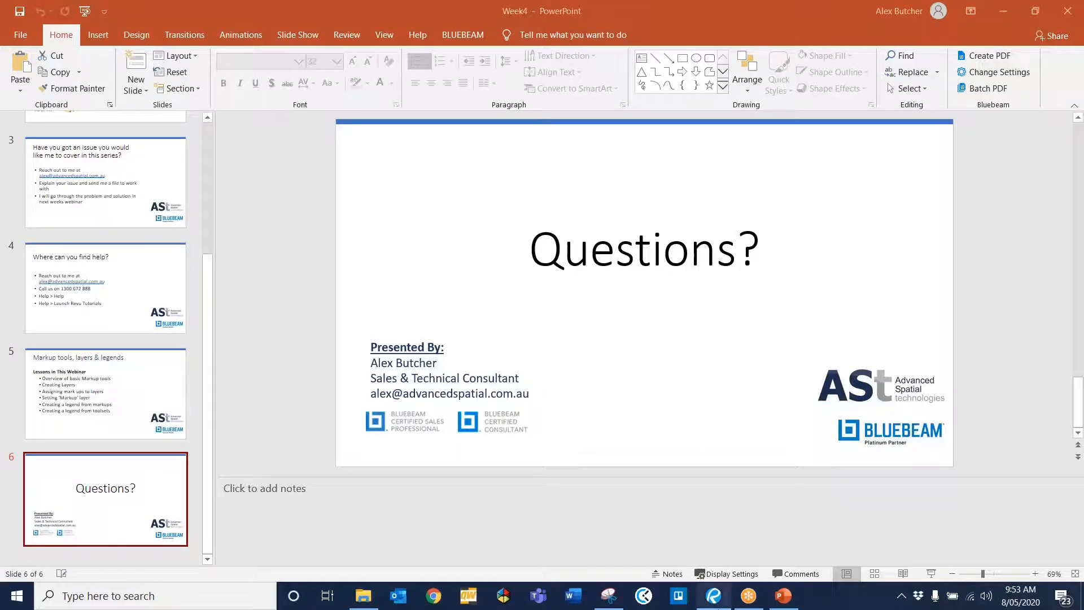
Step: Switch back to Revu and change the subject of the red cloud callout near the upper right of the plan to Door 01
click(714, 595)
scroll(569, 150, down, 2)
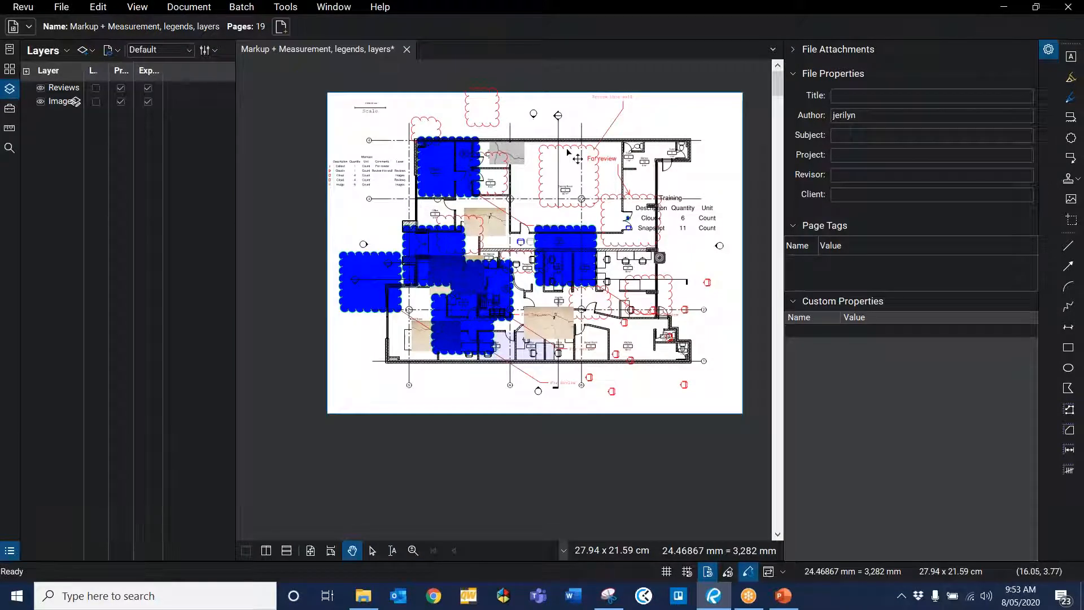
click(569, 153)
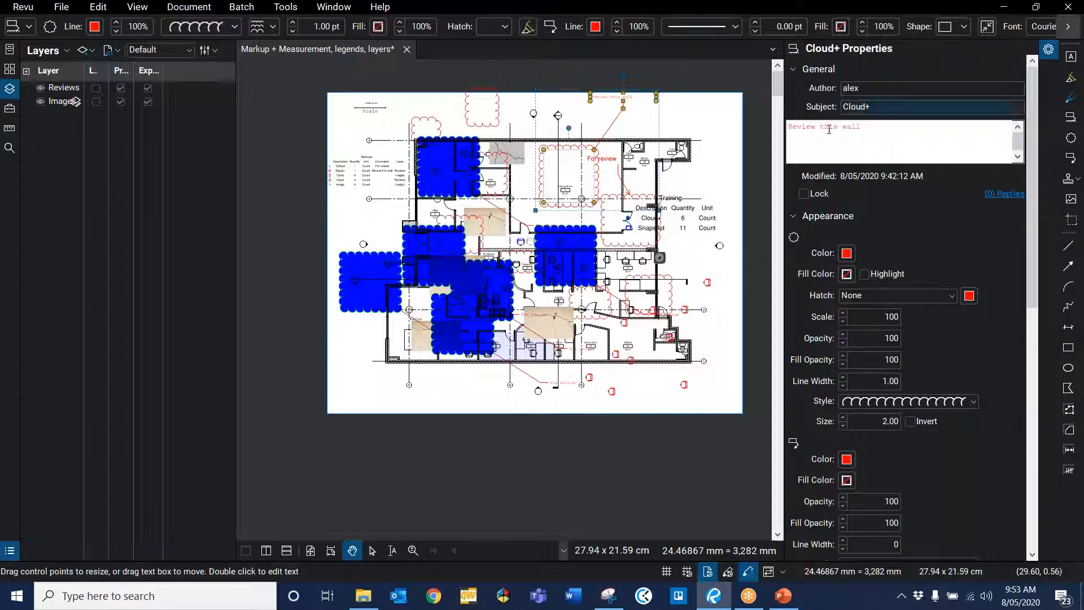
double_click(859, 106)
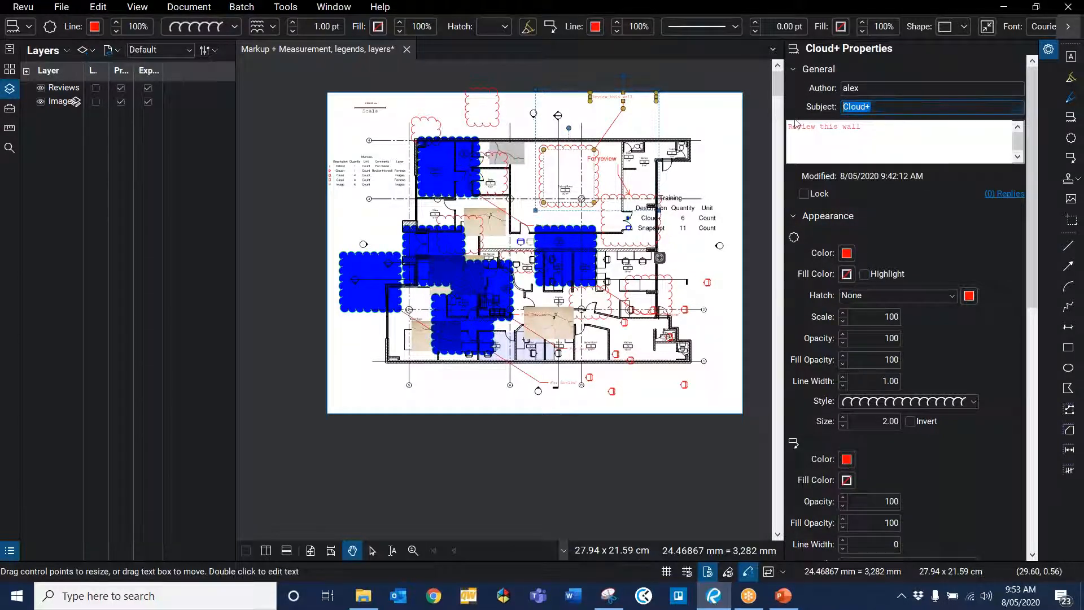
text(Door 01)
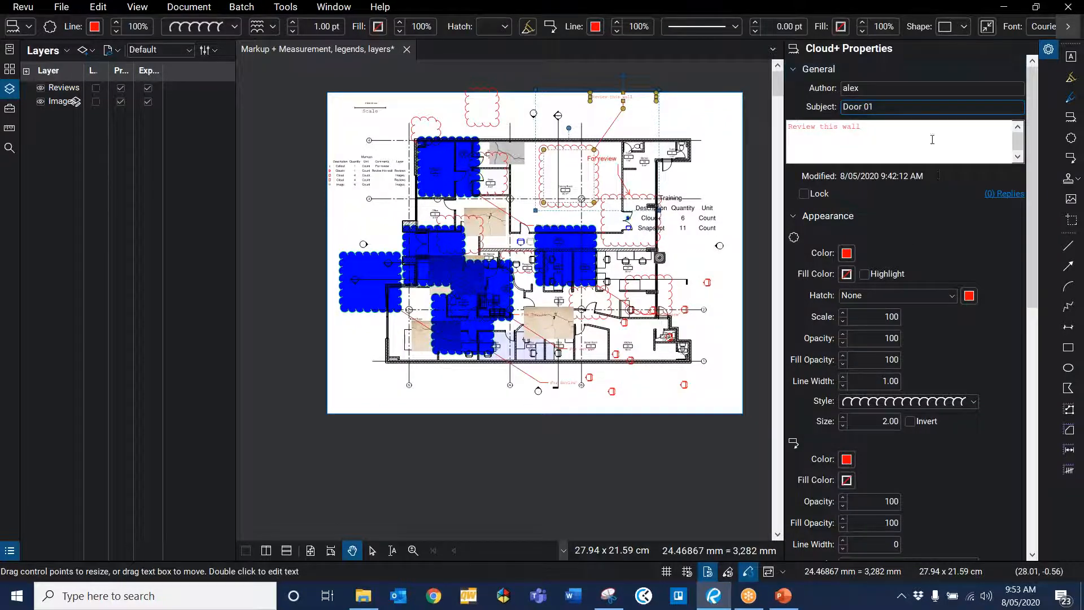
key(Return)
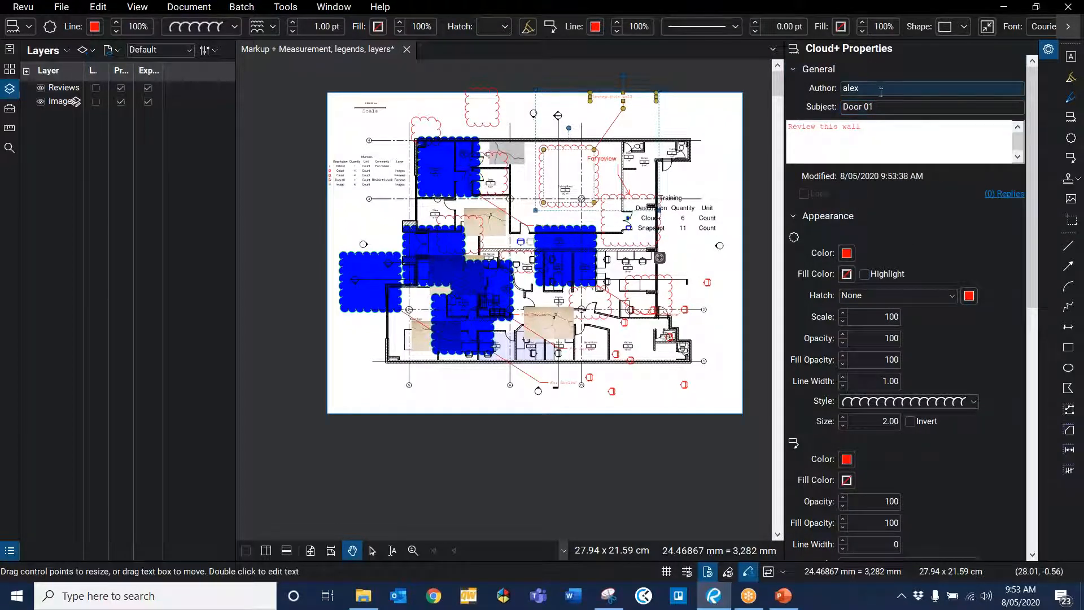
Step: Open the Markups List and browse its subject groups to select the Door 01 cloud entry
click(889, 104)
scroll(622, 156, up, 1)
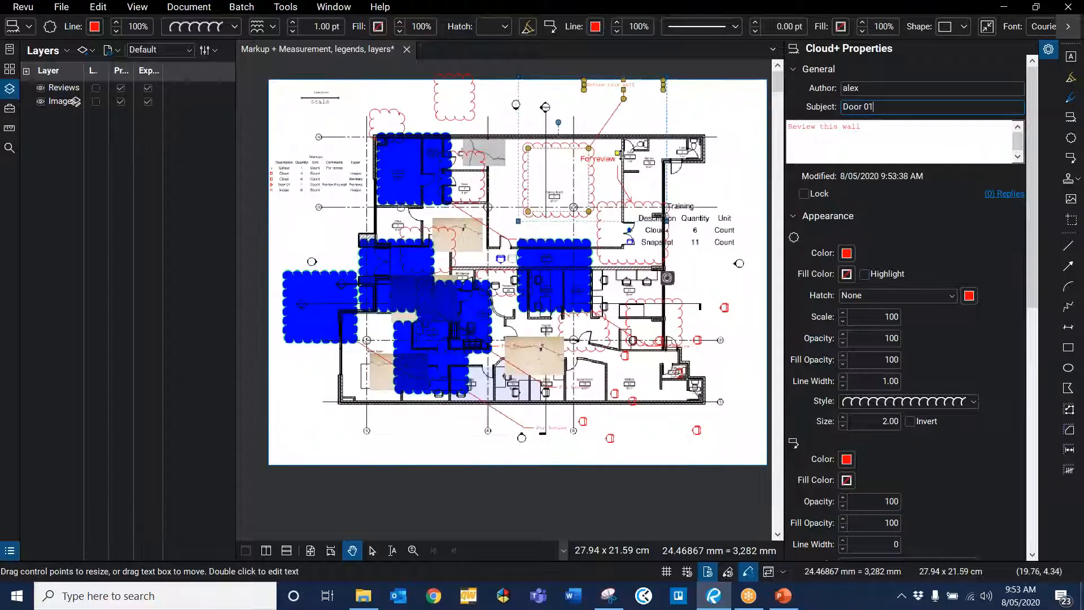
scroll(620, 156, up, 3)
click(432, 83)
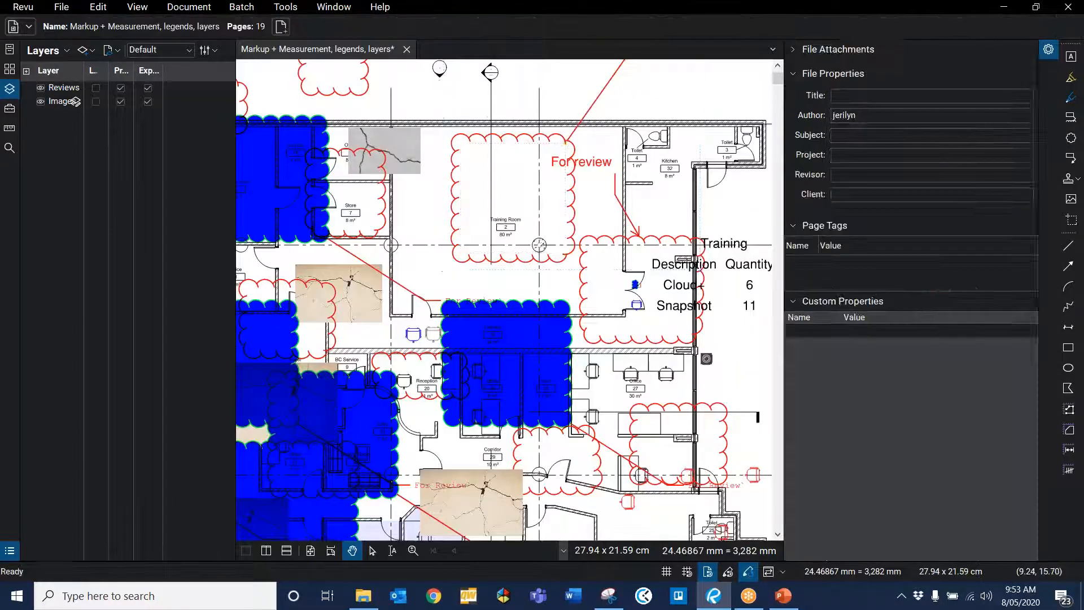
click(10, 552)
scroll(100, 379, up, 8)
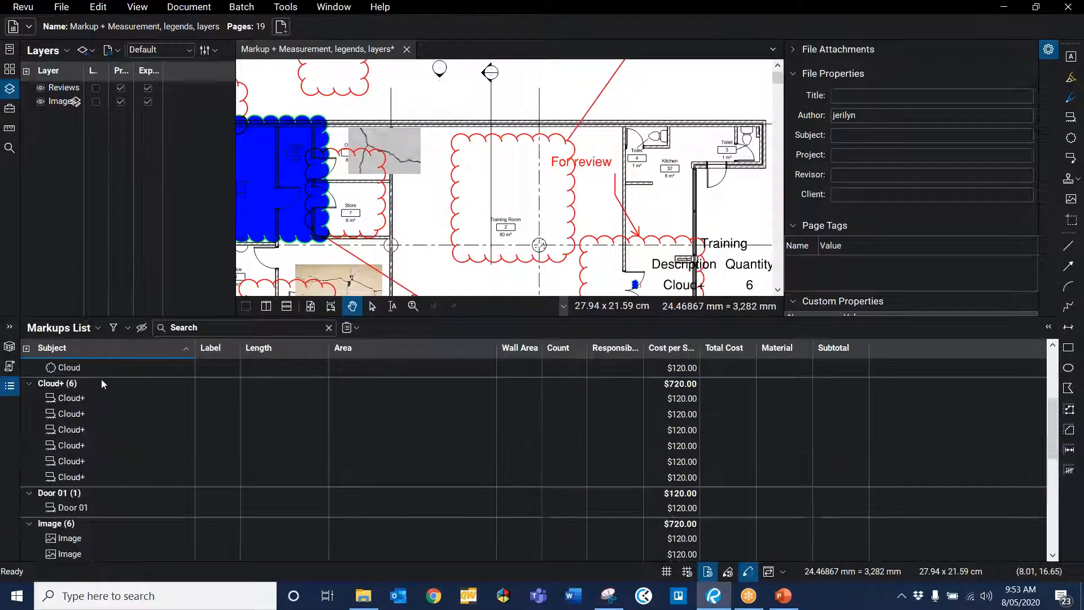
scroll(93, 389, down, 8)
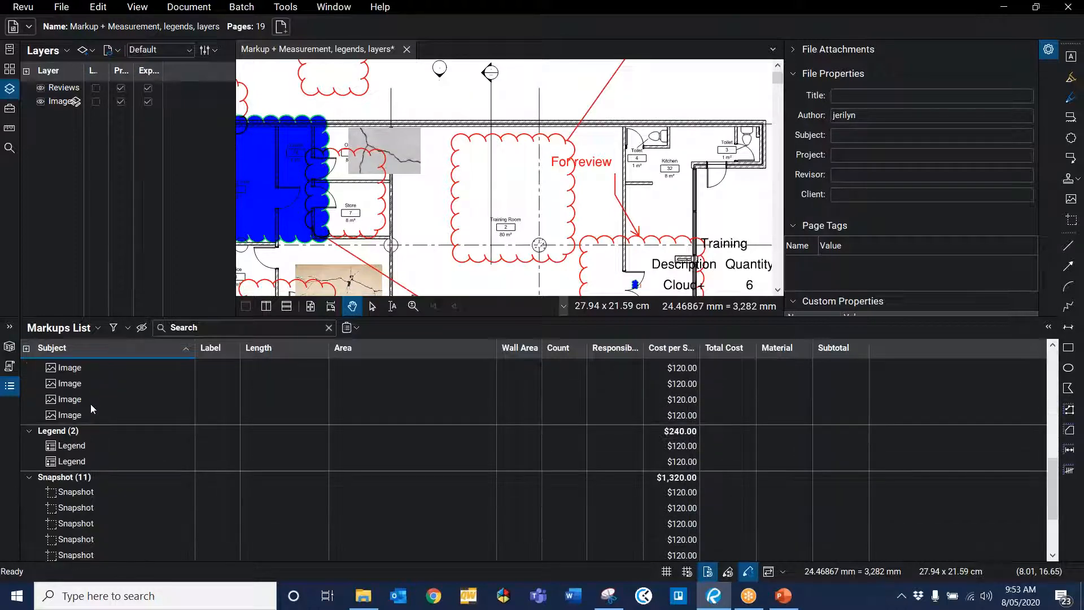
scroll(93, 403, up, 8)
scroll(80, 418, down, 4)
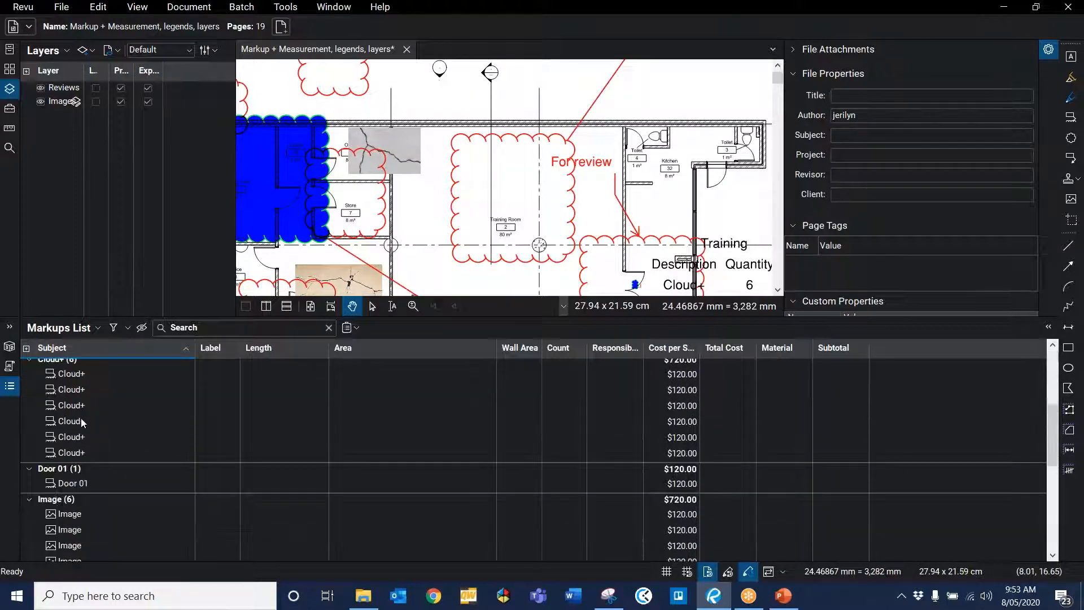
click(68, 475)
click(78, 475)
click(144, 487)
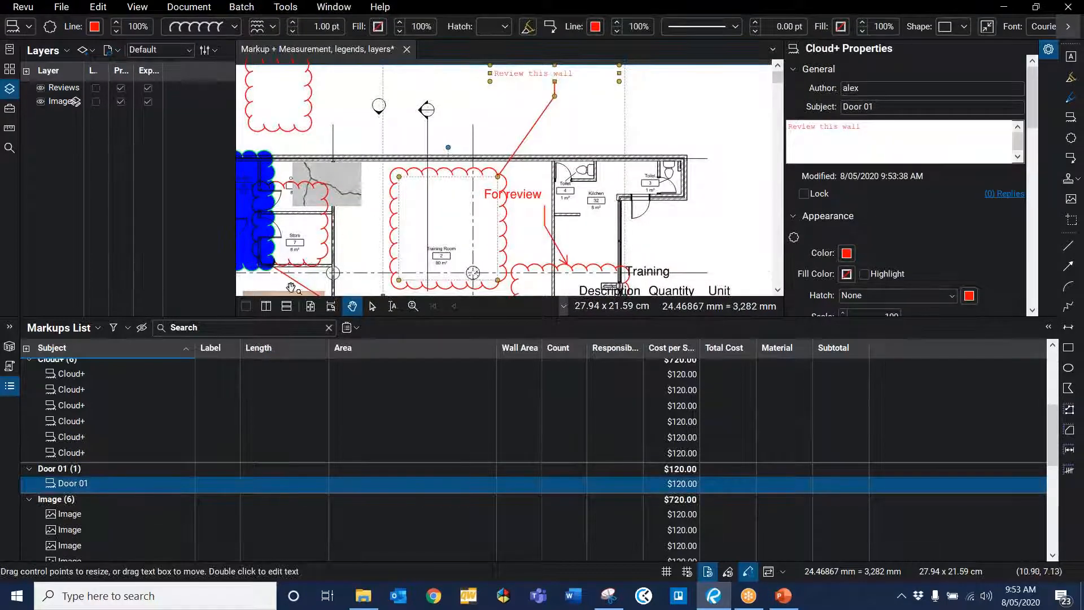